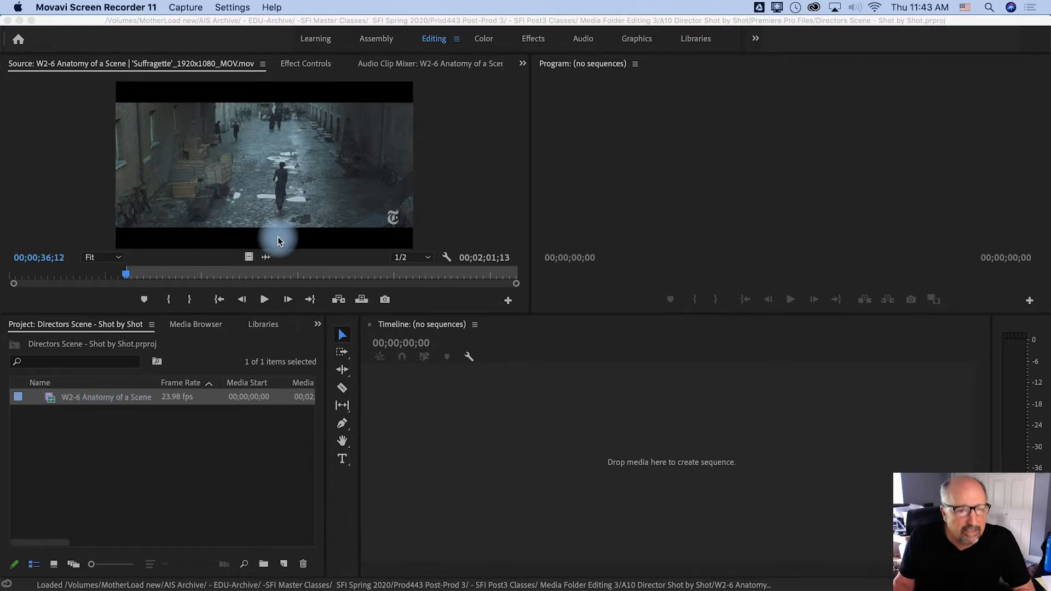
Enlarge the source clip preview, scrub through the Suffragette footage to review its shots, and restore the normal layout
left_click(258, 194)
key("grave")
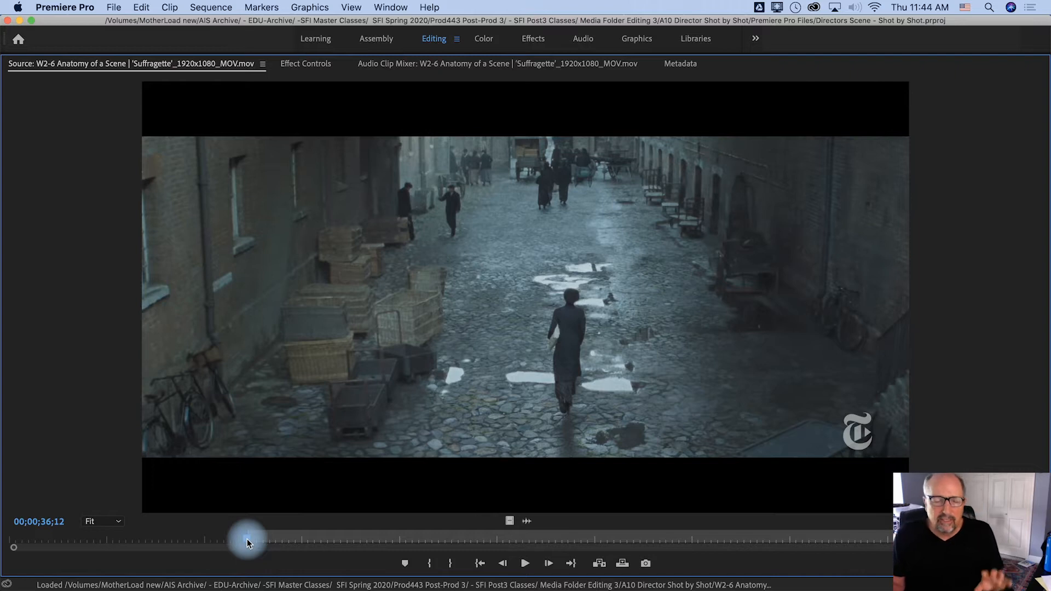
left_click_drag(246, 542, 494, 547)
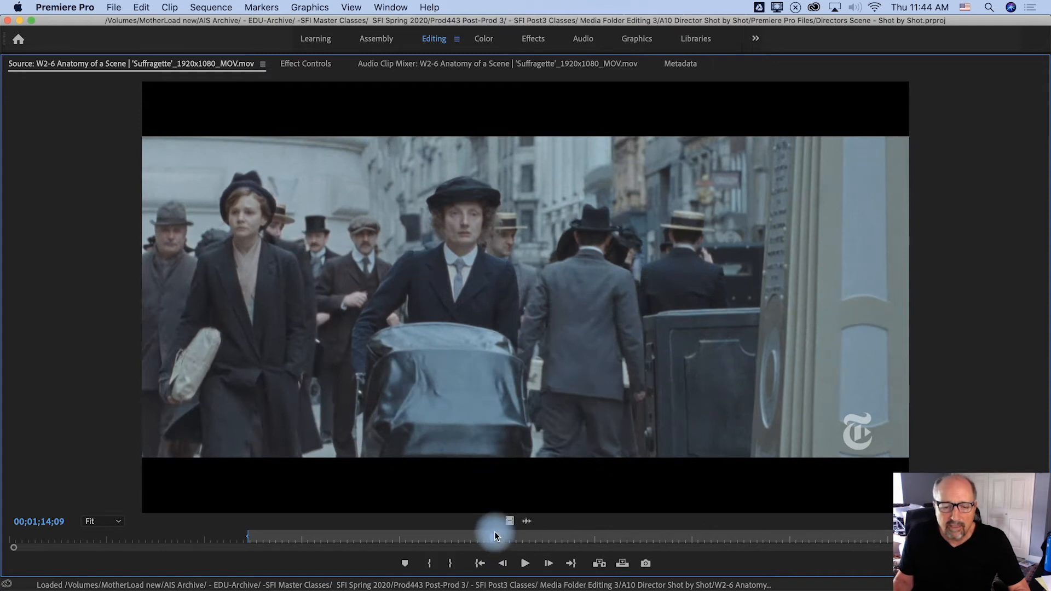
left_click_drag(493, 539, 750, 538)
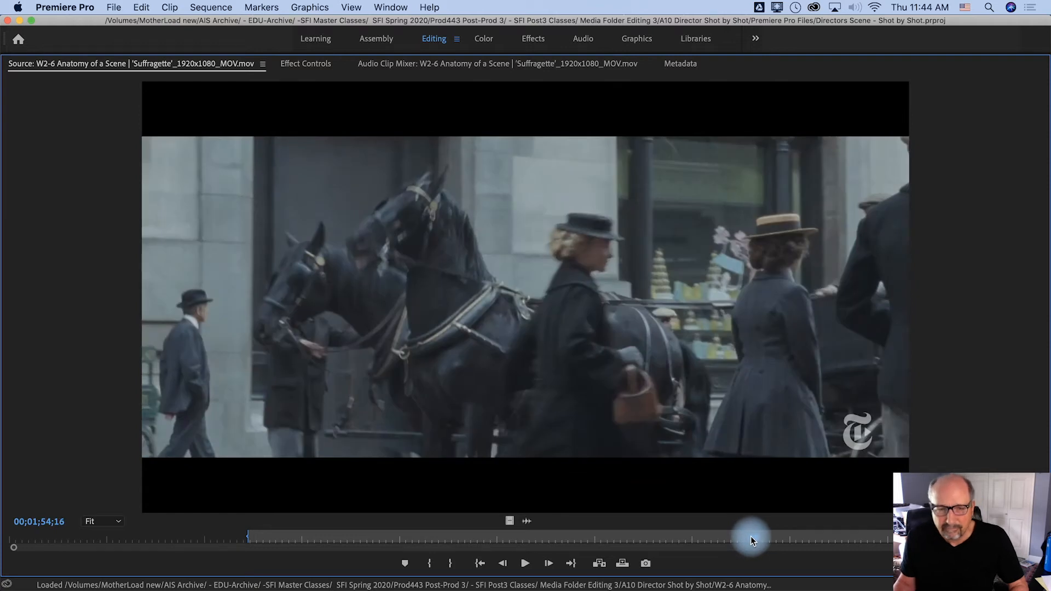
left_click_drag(750, 537, 252, 532)
key("grave")
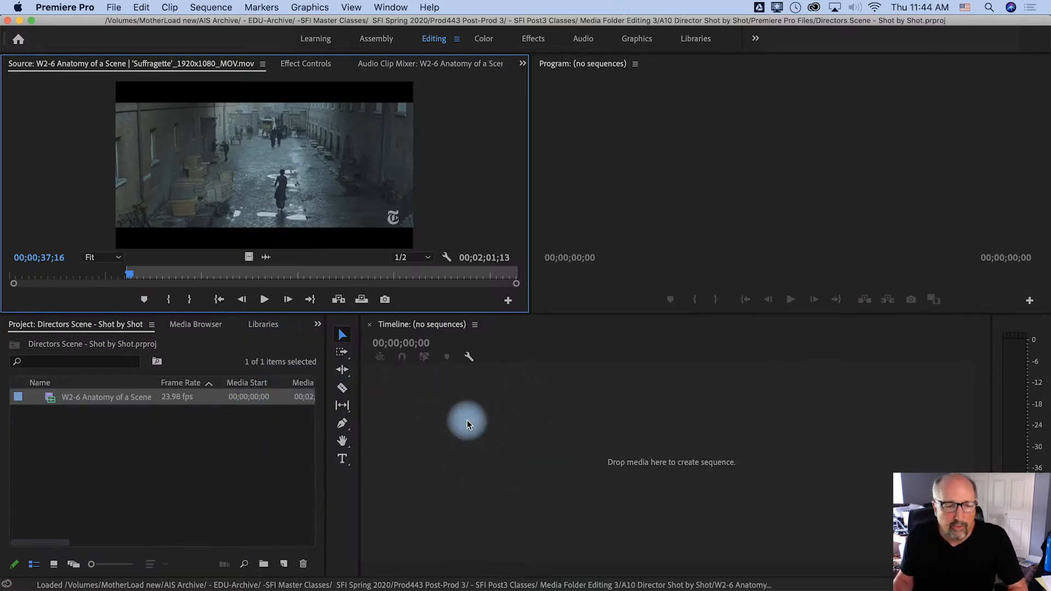
Create a sequence from the W2-6 Anatomy of a Scene clip by placing it in the empty timeline
left_click(48, 399)
left_click_drag(48, 399, 485, 441)
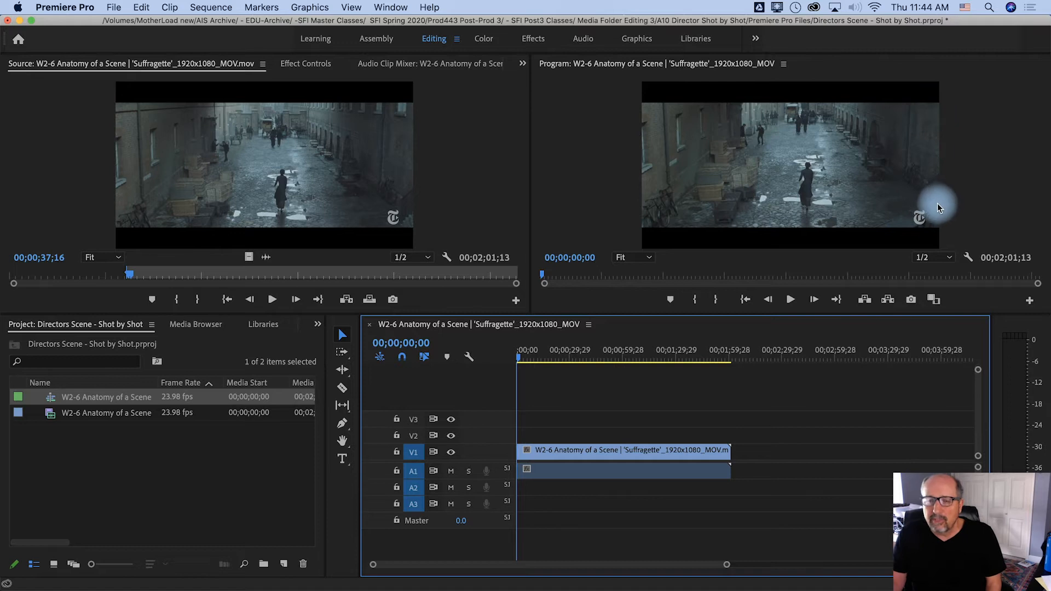
double_click(850, 183)
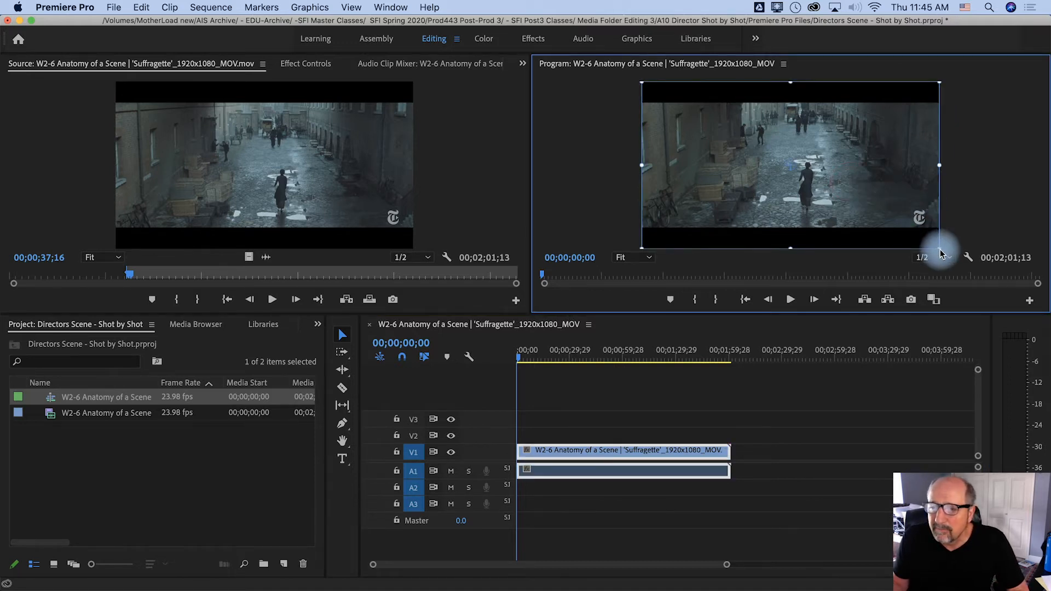
left_click_drag(939, 247, 831, 221)
left_click_drag(775, 173, 803, 167)
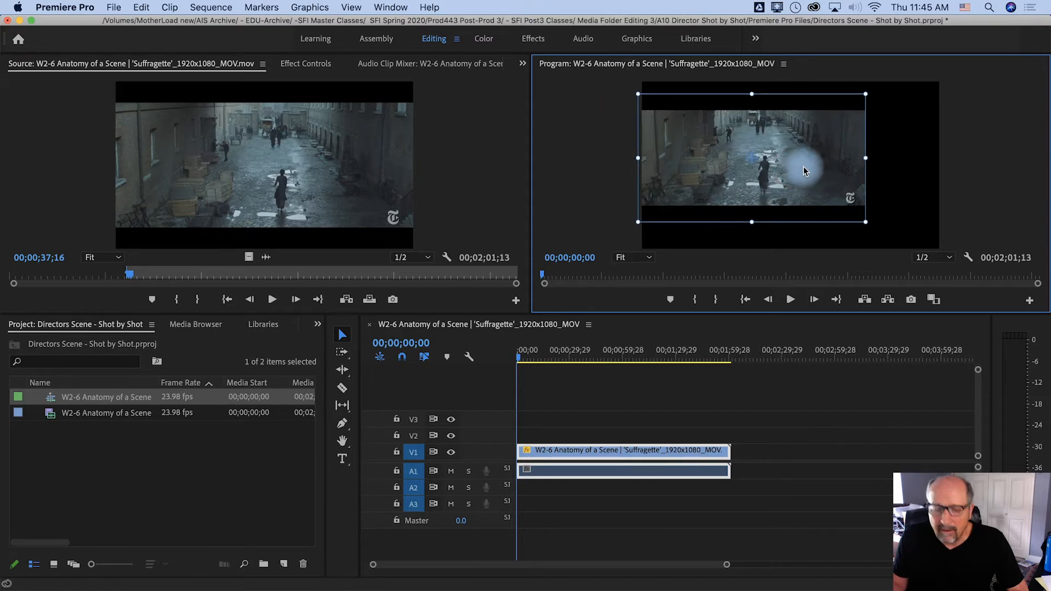
key("super+z")
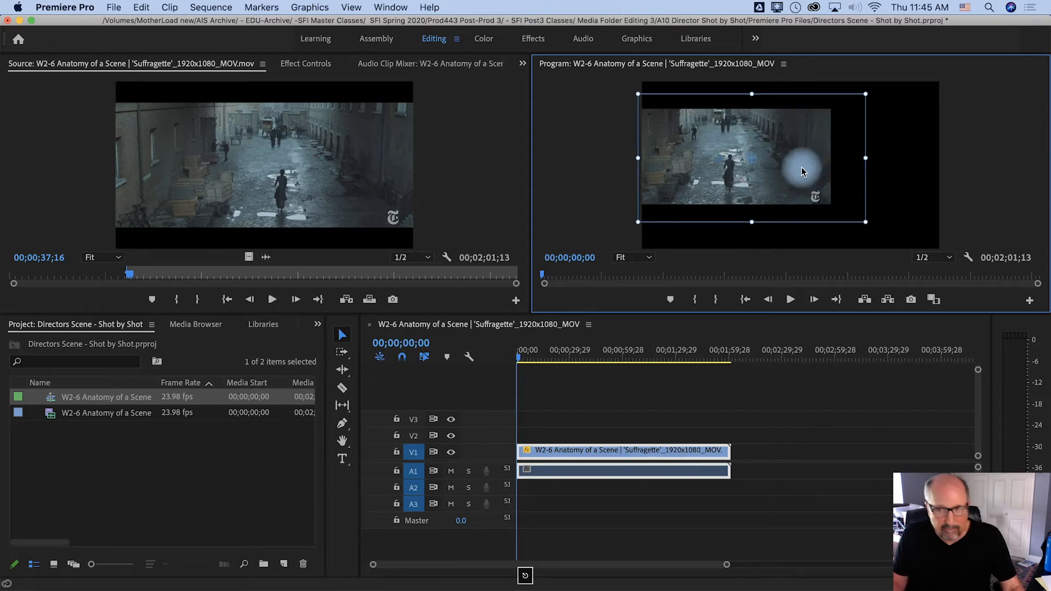
key("super+z")
key("super+z")
key("super+z")
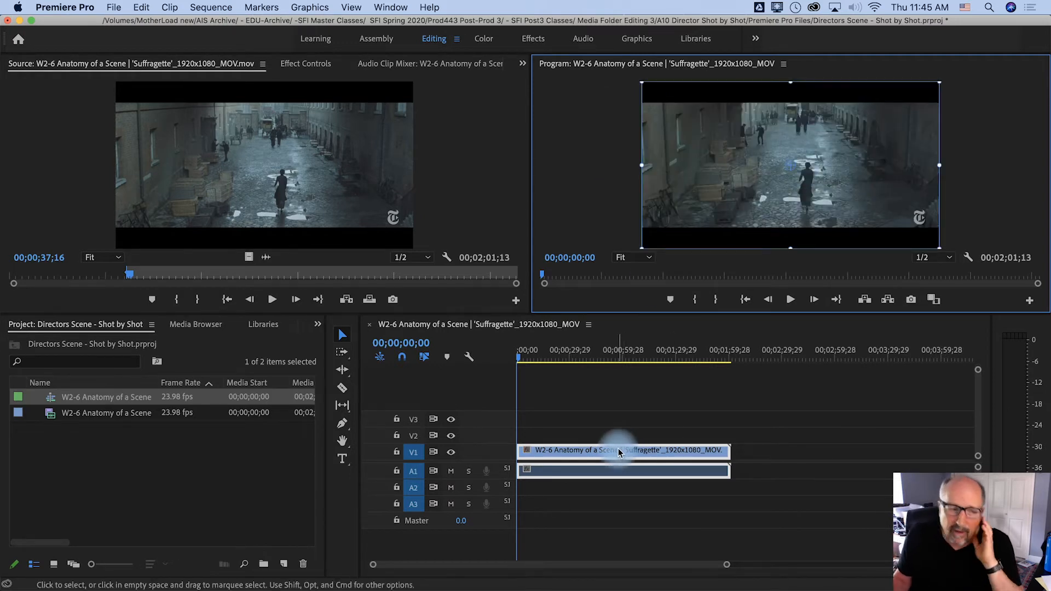
Set the sequence's frame size to 2600 horizontal by 820 vertical and accept deleting its preview files
right_click(51, 402)
scroll(113, 533, "down", 5)
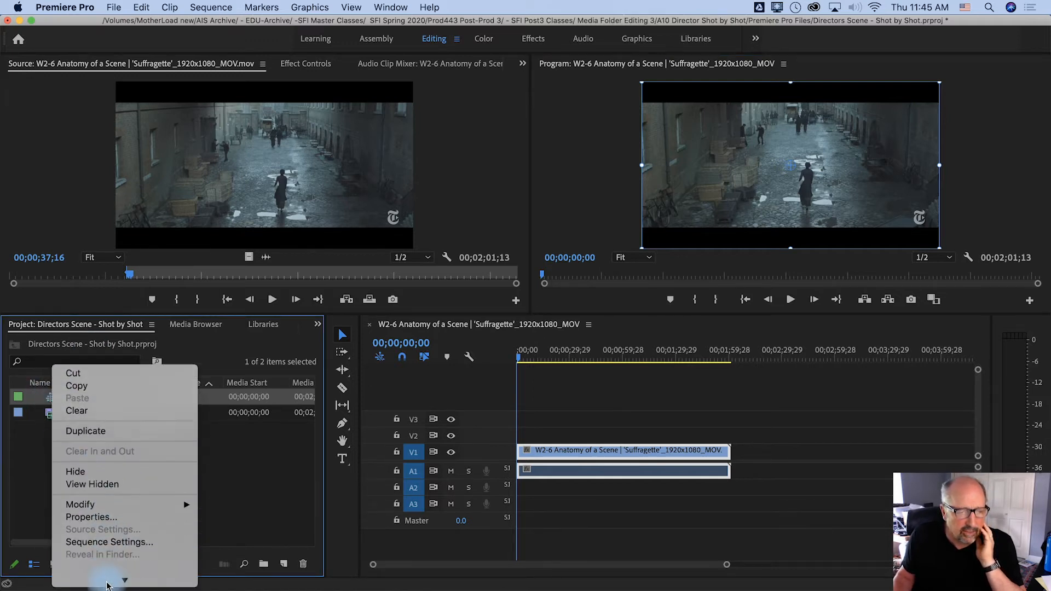
left_click(101, 485)
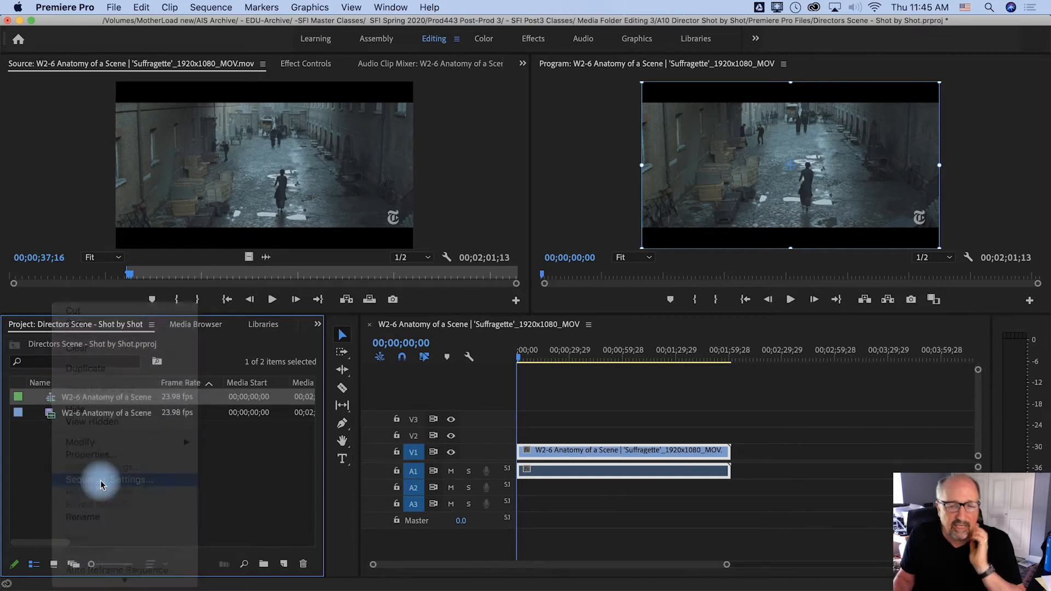
left_click_drag(469, 64, 394, 89)
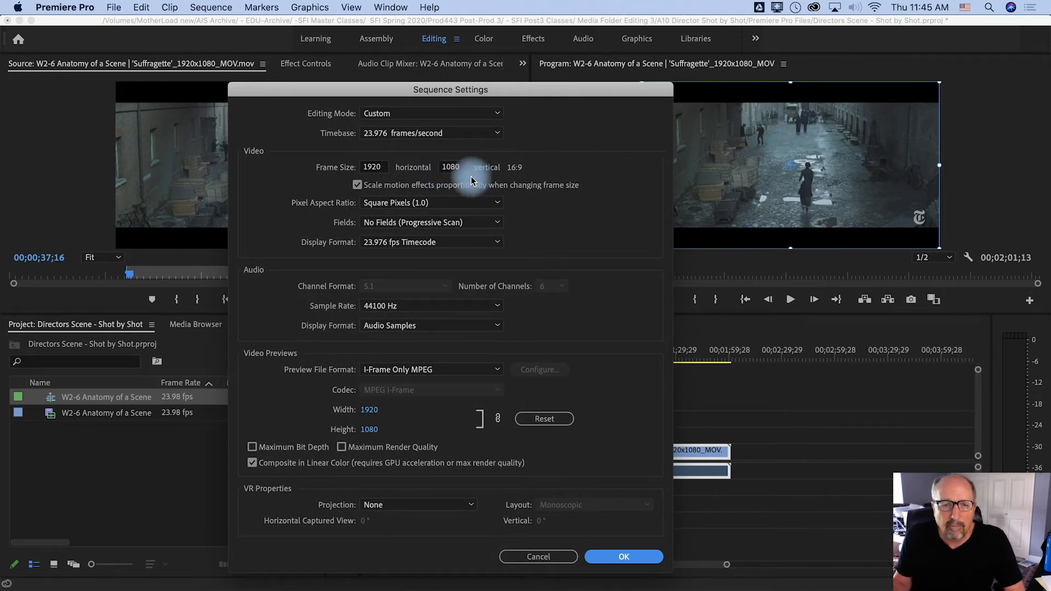
left_click(454, 167)
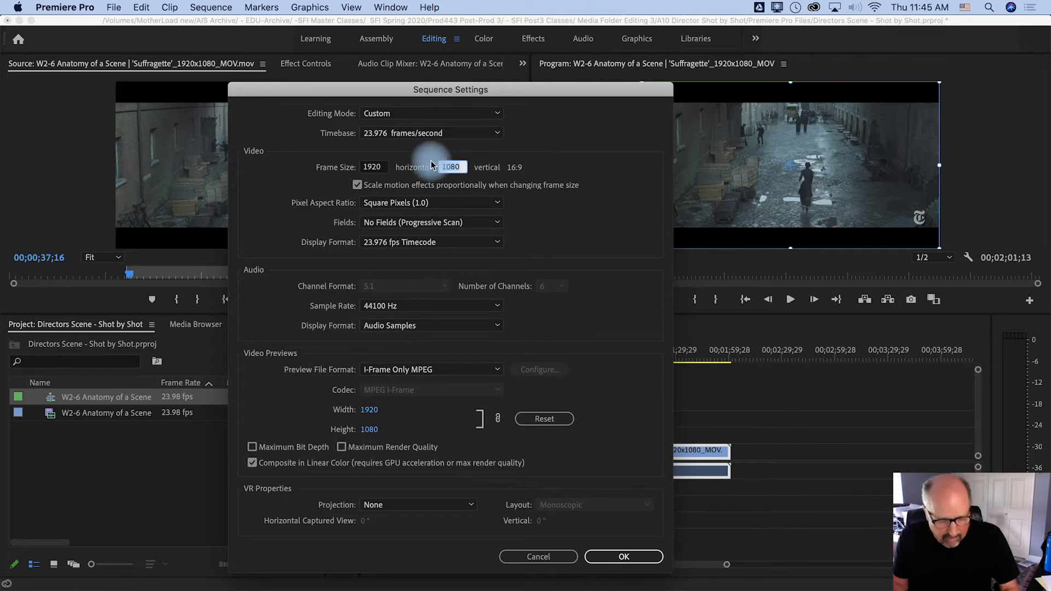
type("82")
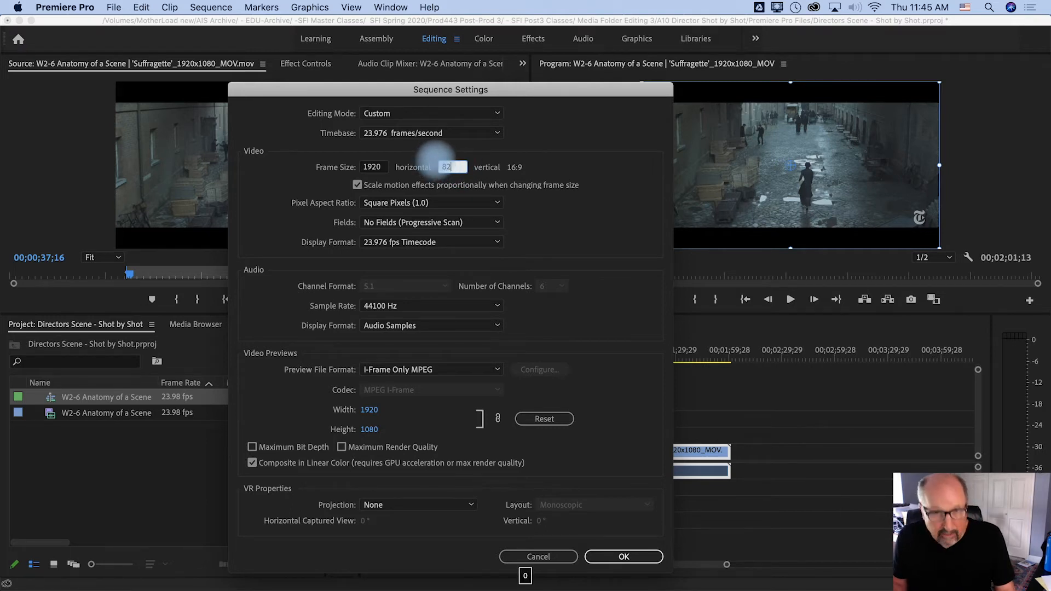
type("0")
left_click(378, 173)
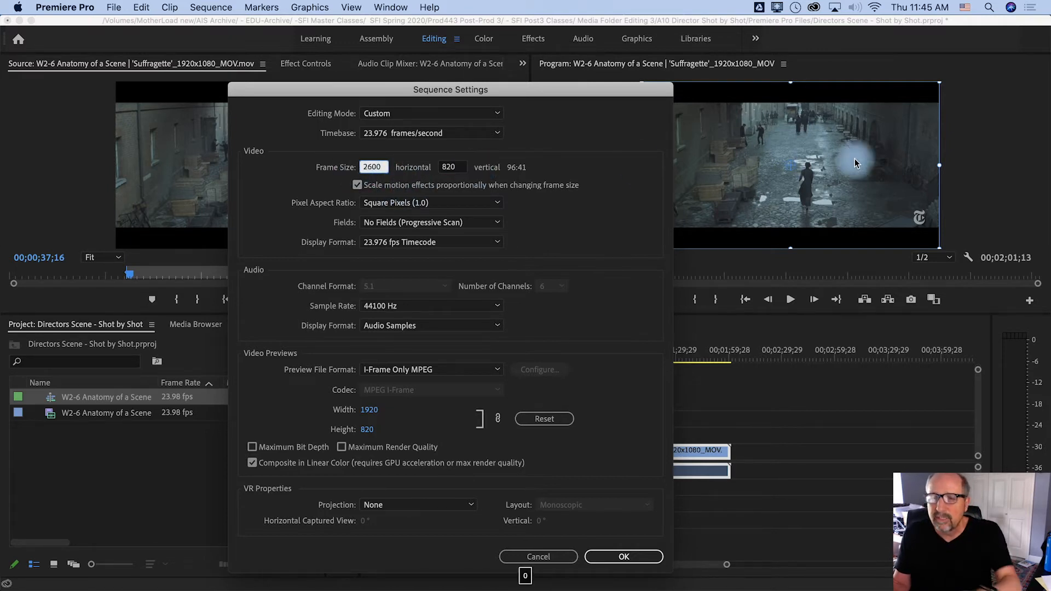
left_click(624, 557)
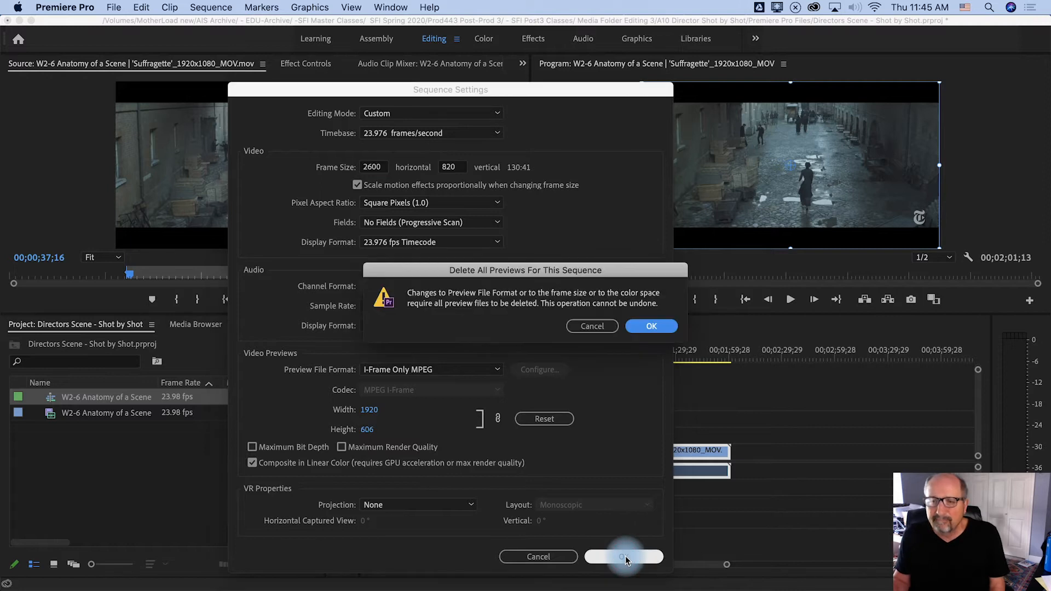
left_click(651, 327)
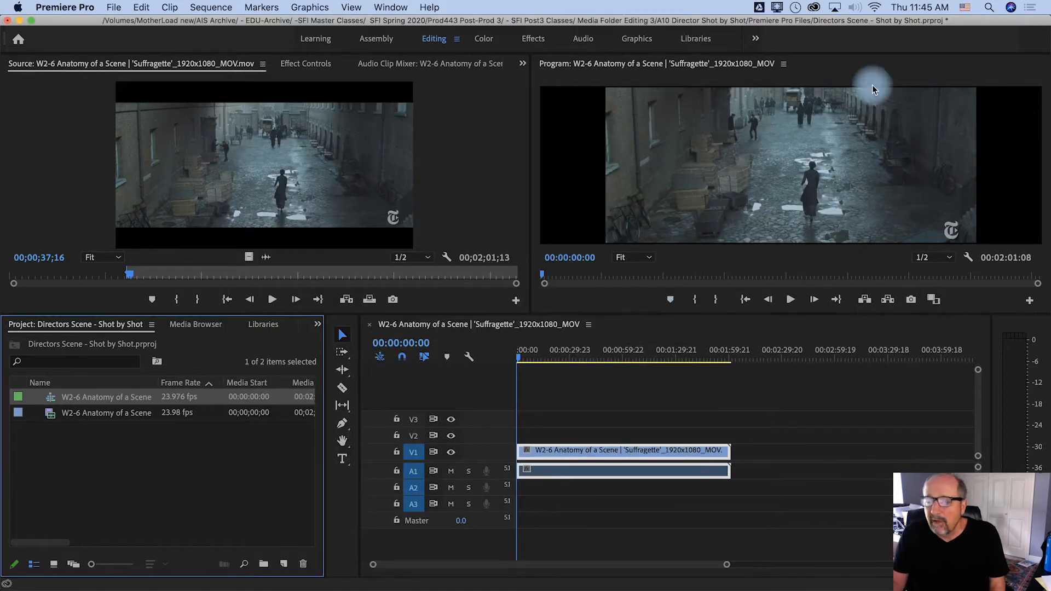
Move the clip against the left edge of the wide frame and scale it to about 95%, leaving black space on the right
left_click(849, 171)
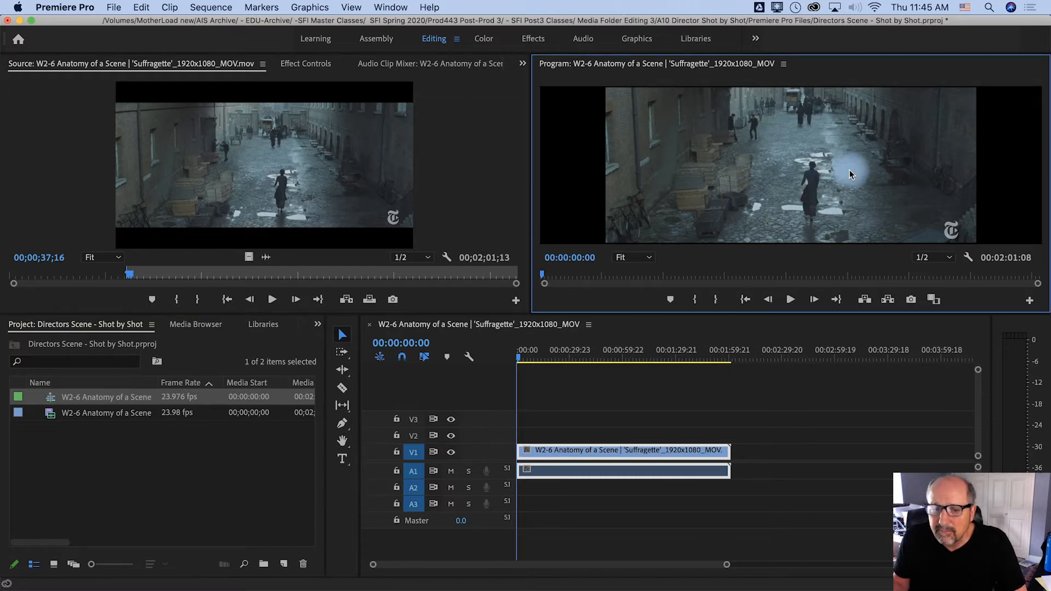
left_click_drag(849, 170, 790, 166)
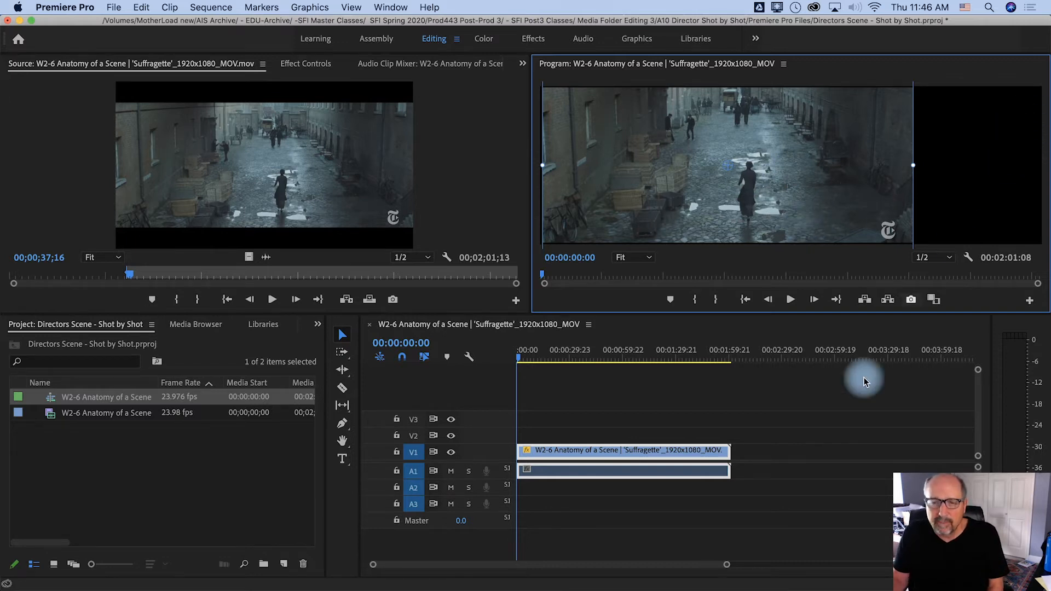
left_click(753, 433)
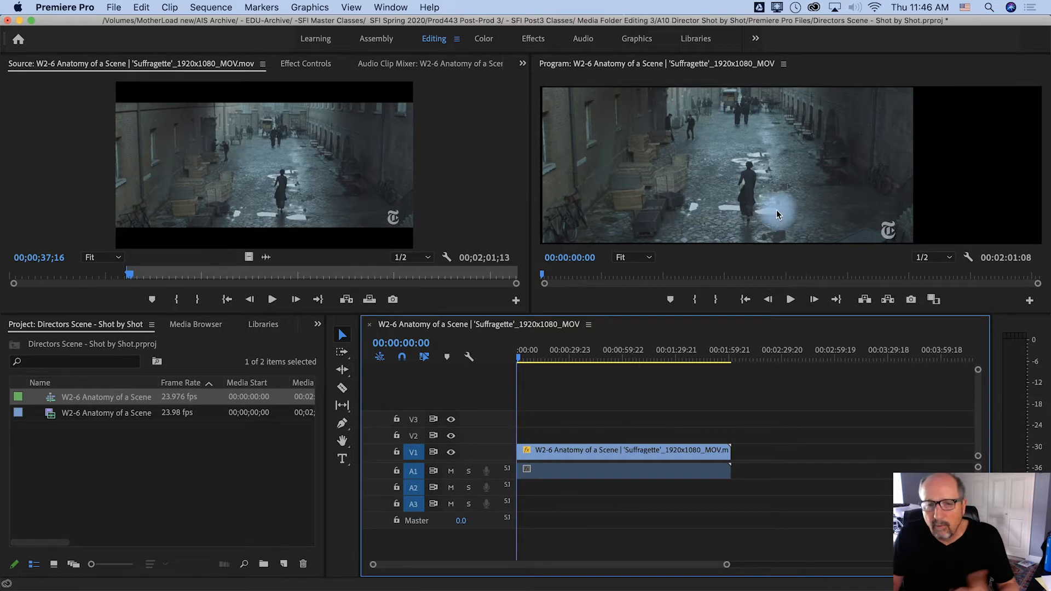
left_click(716, 155)
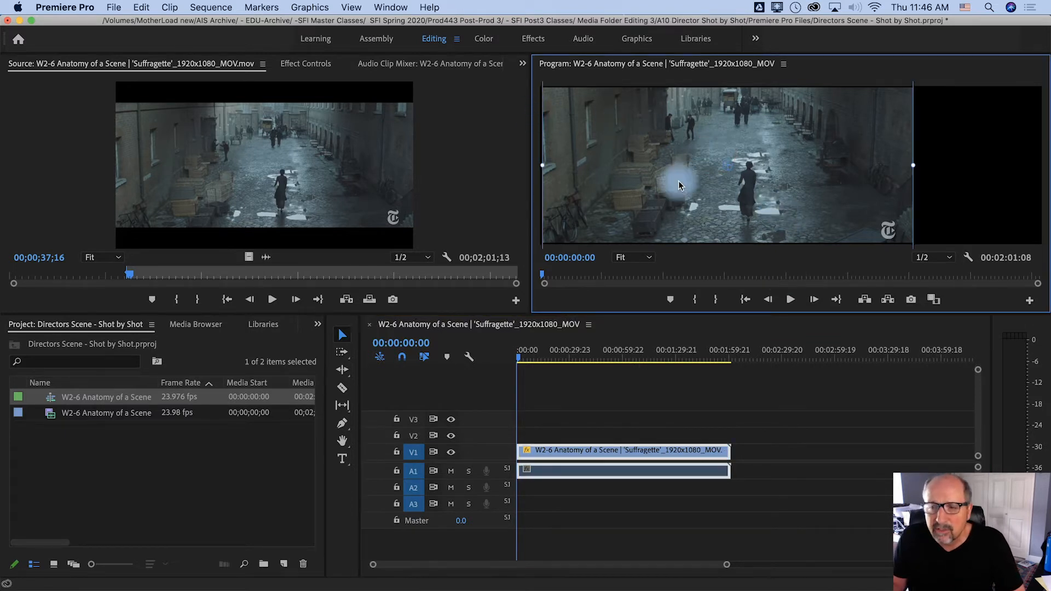
left_click_drag(913, 166, 917, 165)
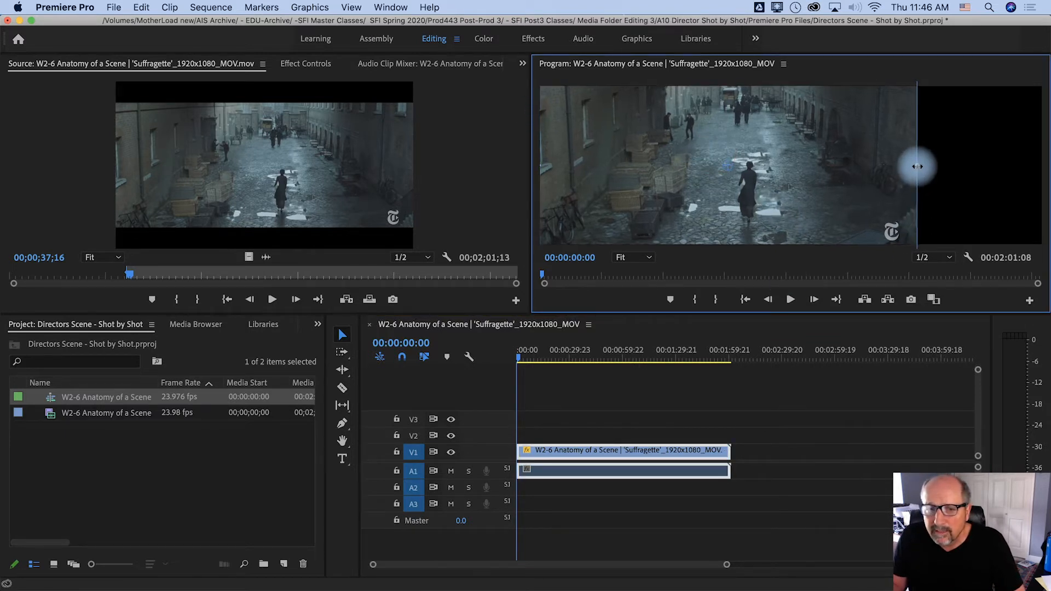
left_click(936, 190)
left_click(857, 195)
left_click_drag(920, 167, 904, 168)
left_click_drag(859, 195, 855, 192)
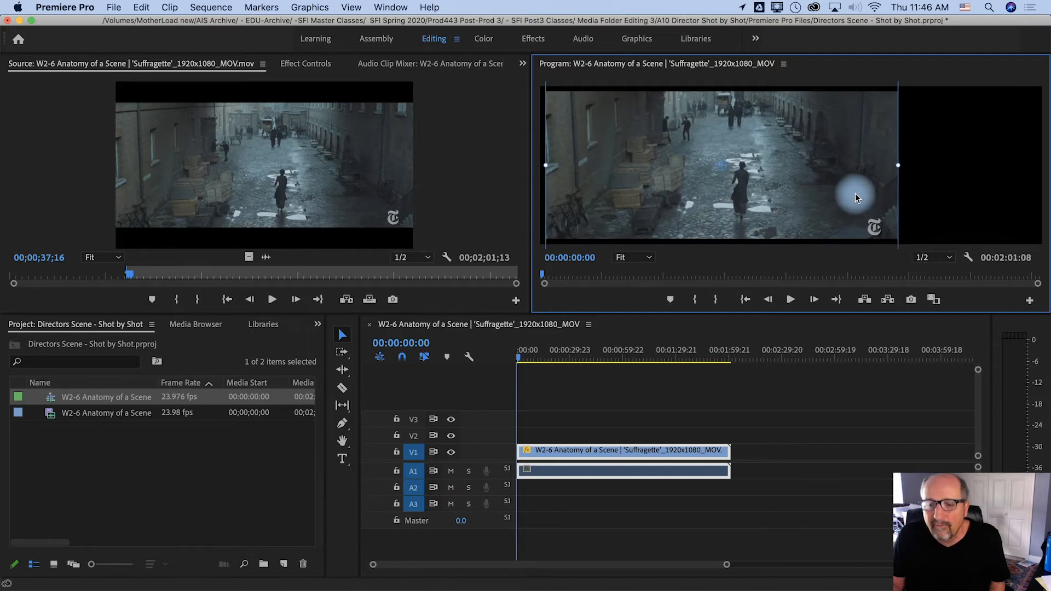
Check the clip's motion and opacity values in Effect Controls and deselect the clip
left_click_drag(651, 366, 584, 362)
left_click_drag(500, 368, 479, 369)
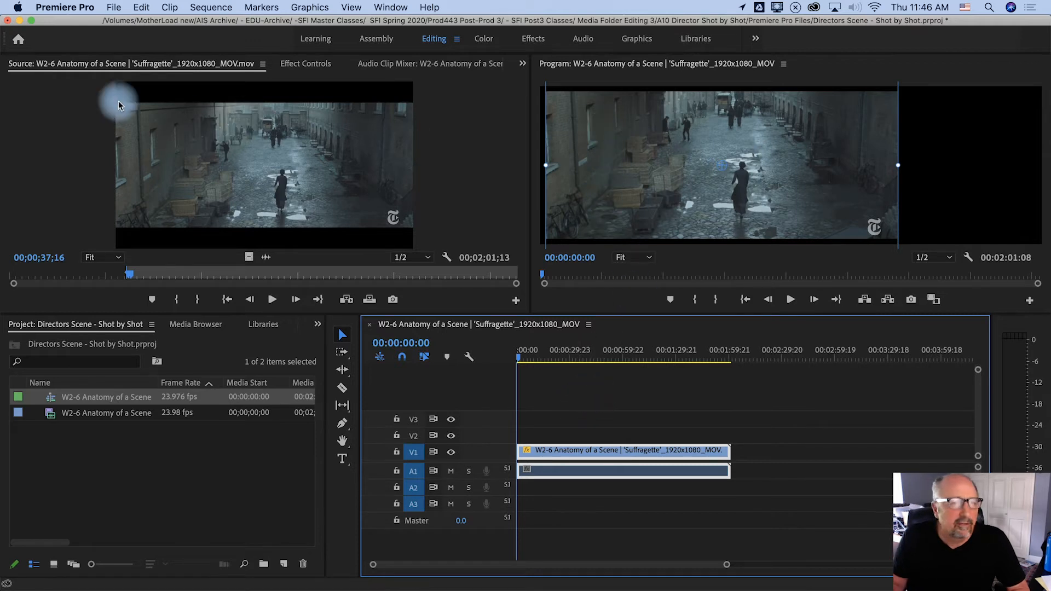
left_click(302, 64)
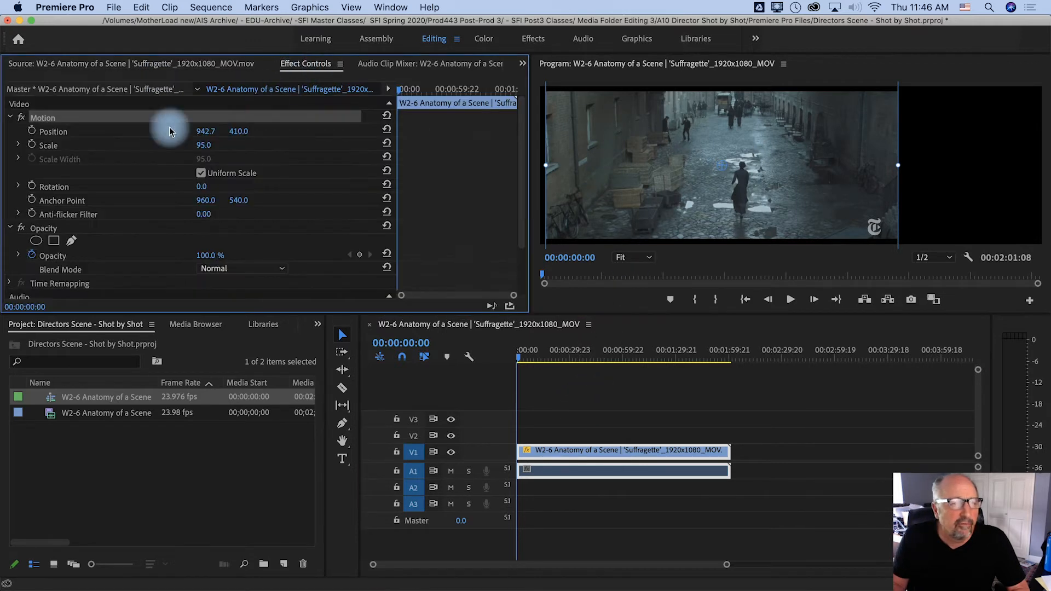
left_click(70, 106)
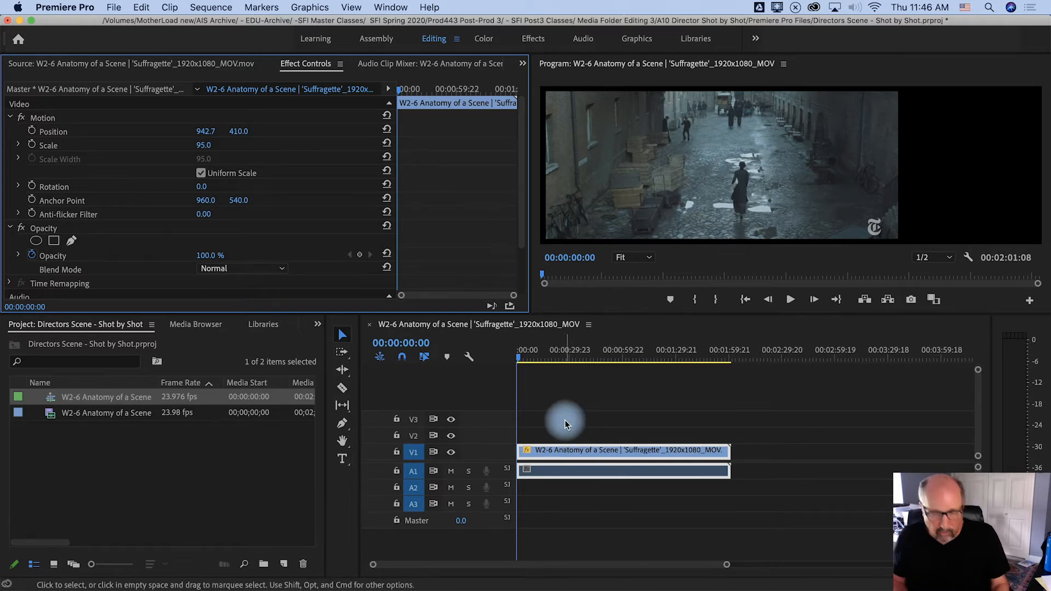
left_click(582, 429)
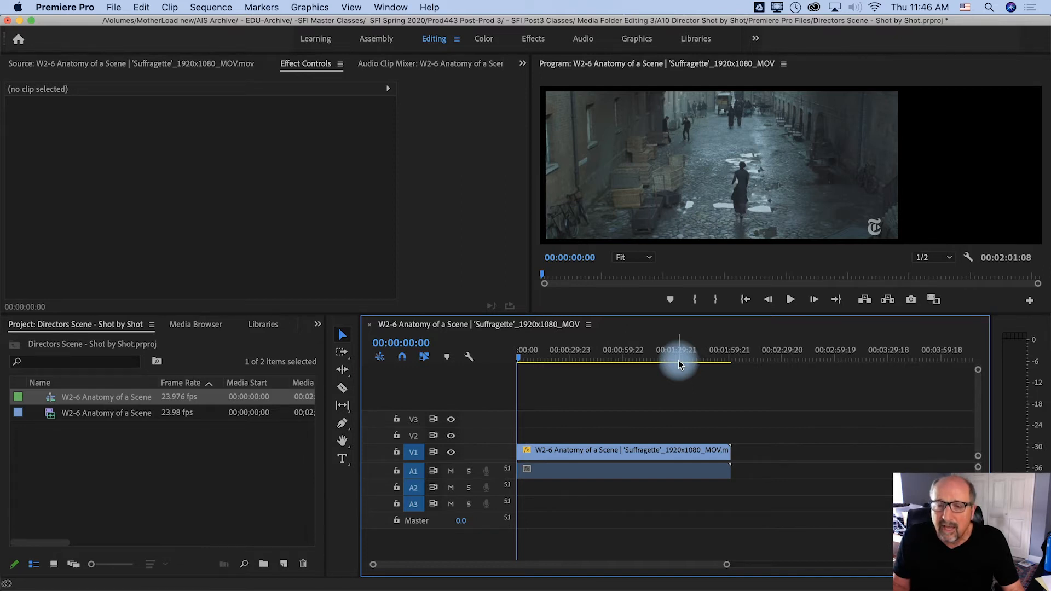
Play the sequence with audio track A1 muted and add a marker at each shot change, stopping at about 00:01:28
key("space")
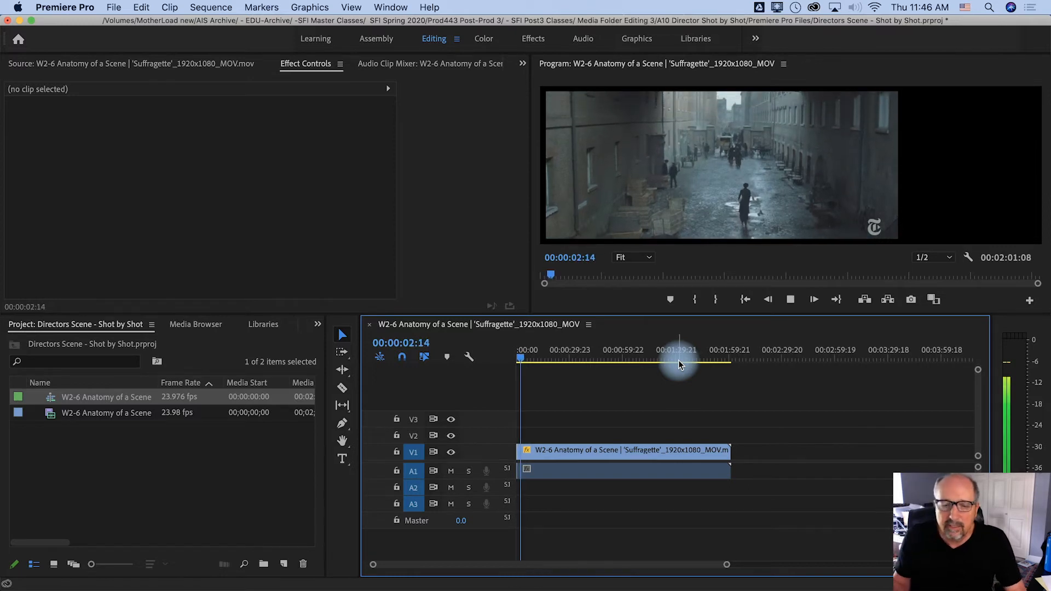
left_click(451, 474)
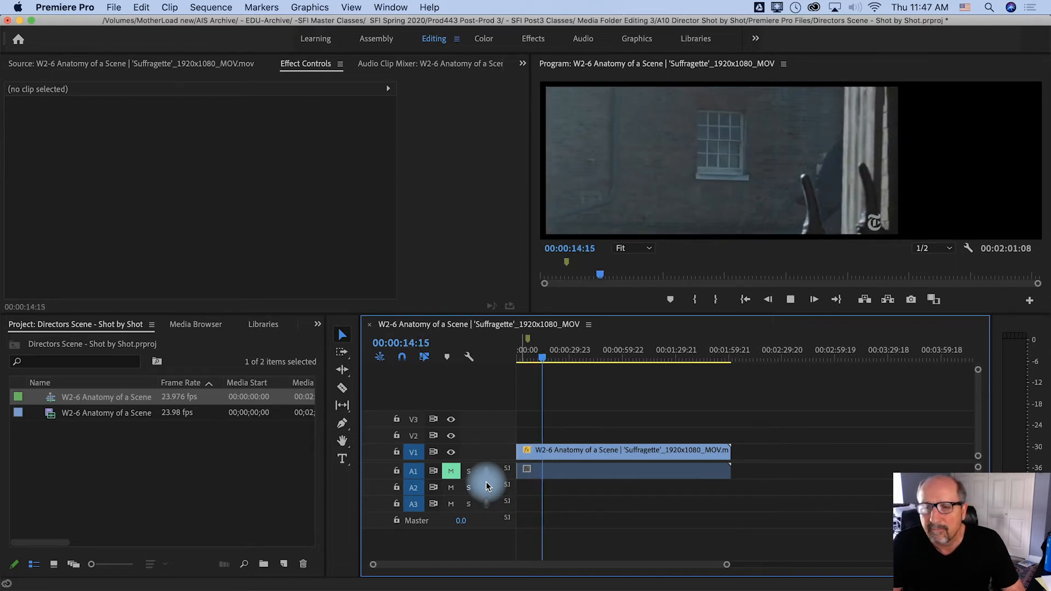
key("m")
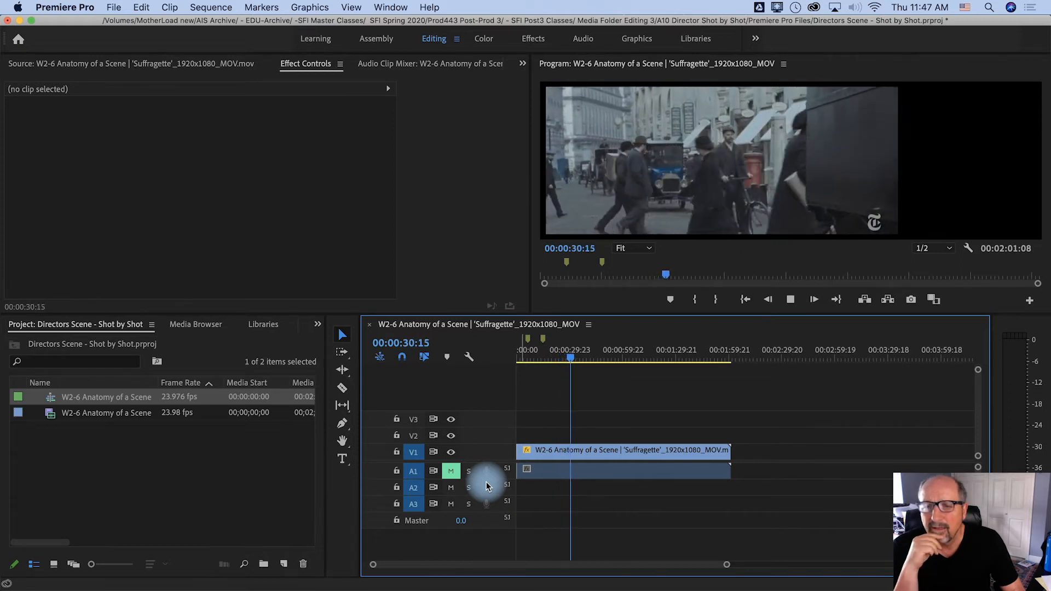
key("m")
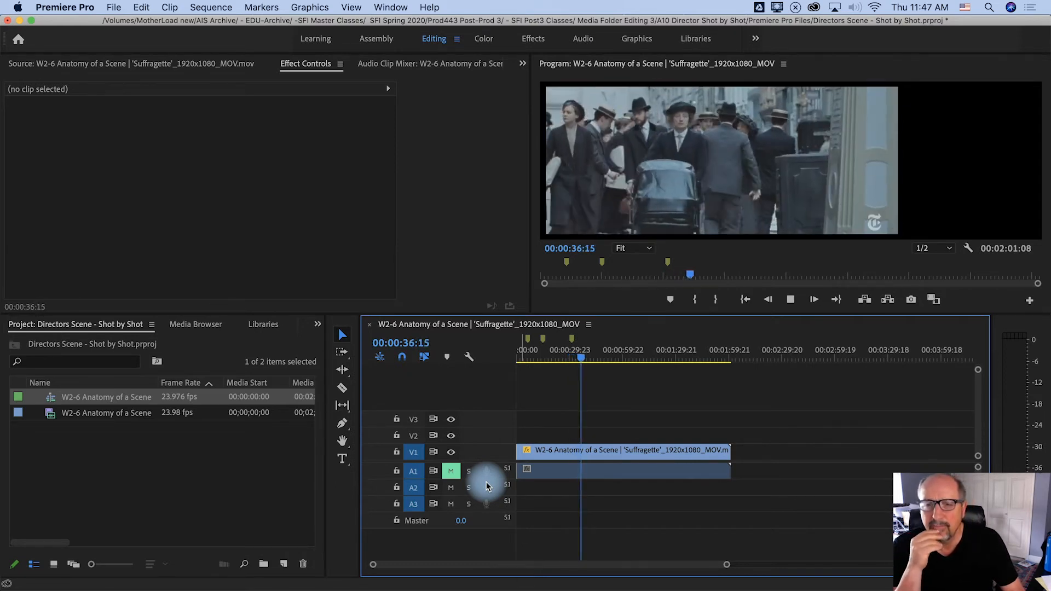
key("m")
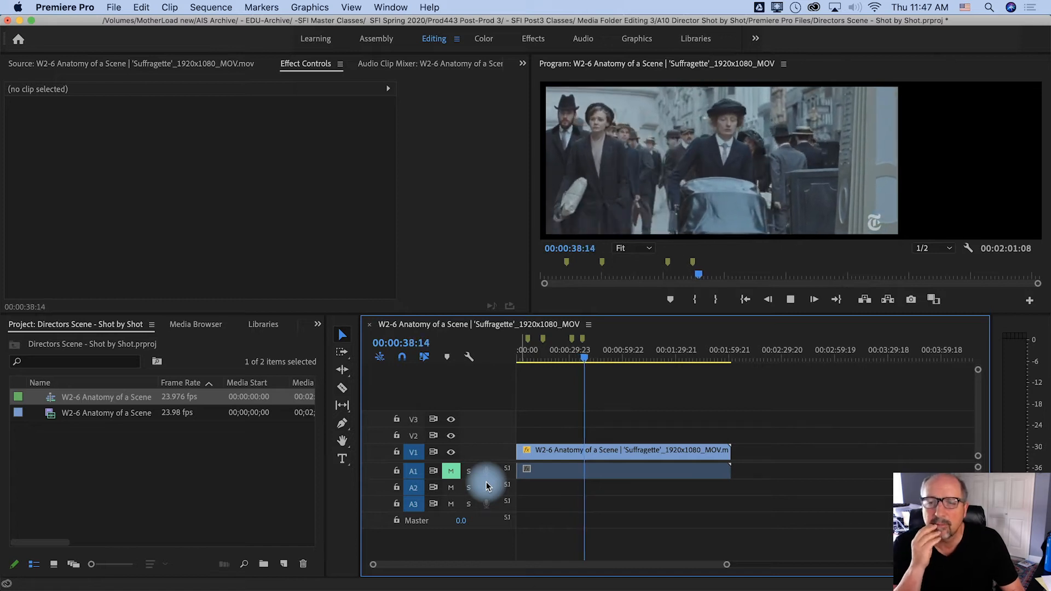
key("m")
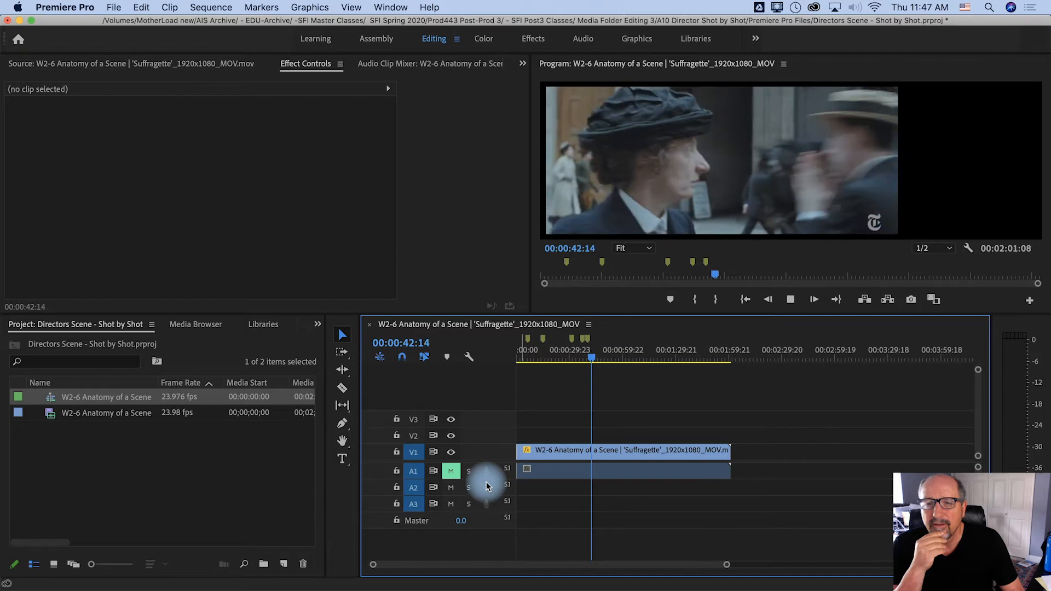
key("m")
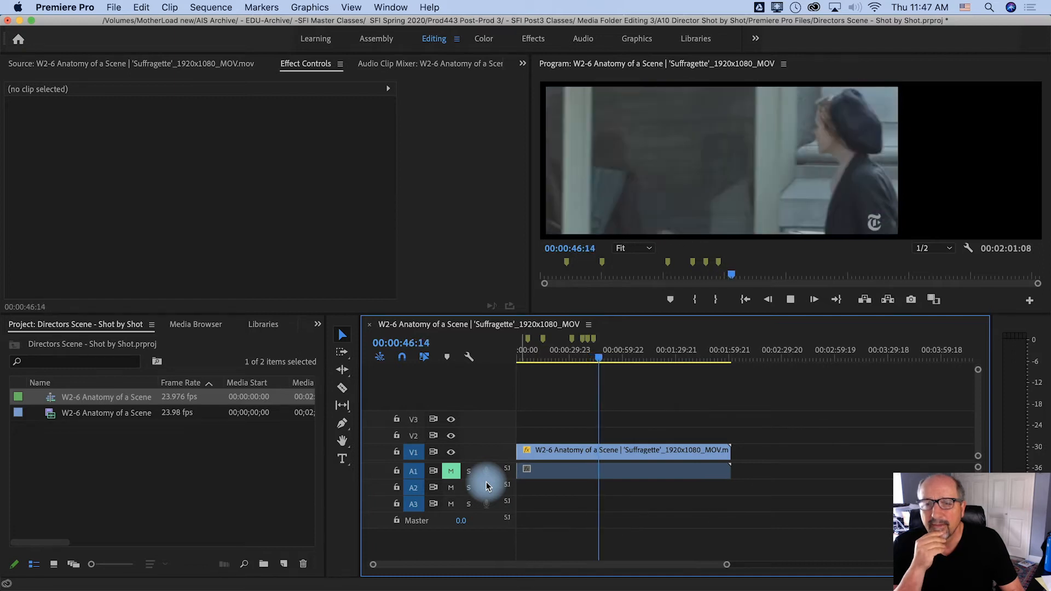
key("m")
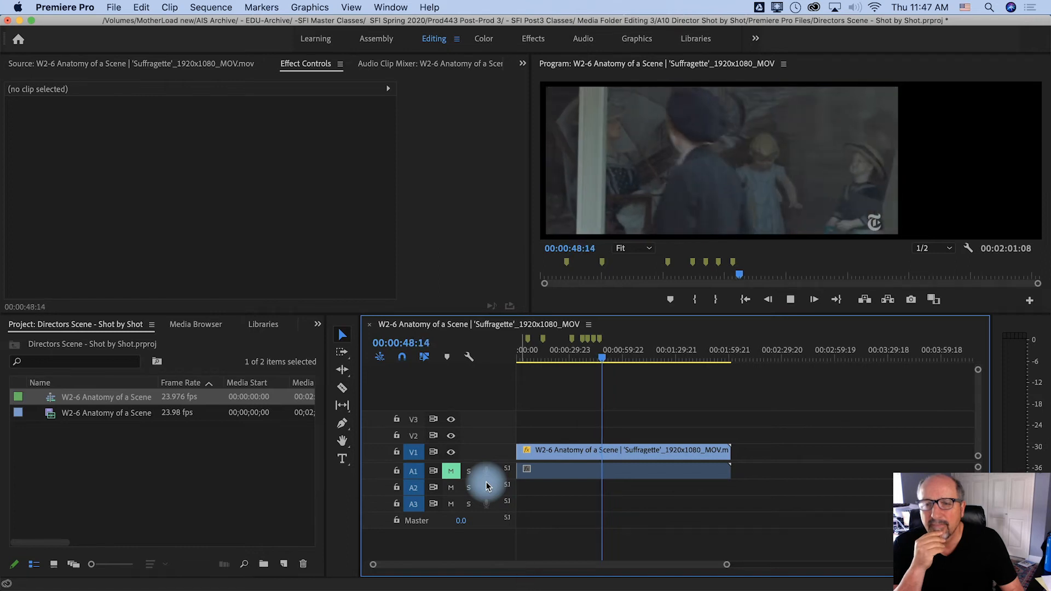
key("m")
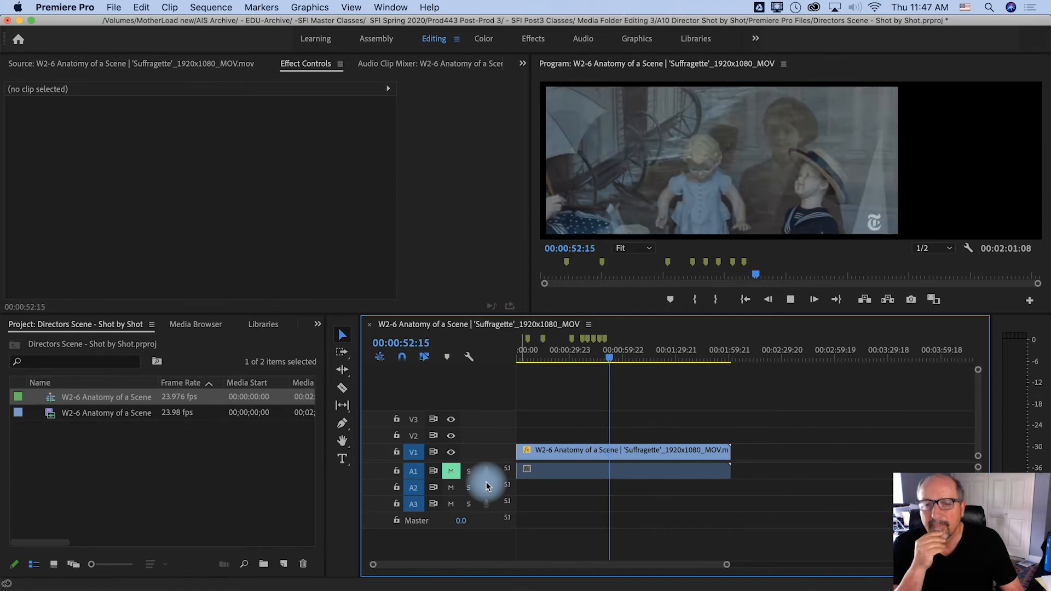
key("m")
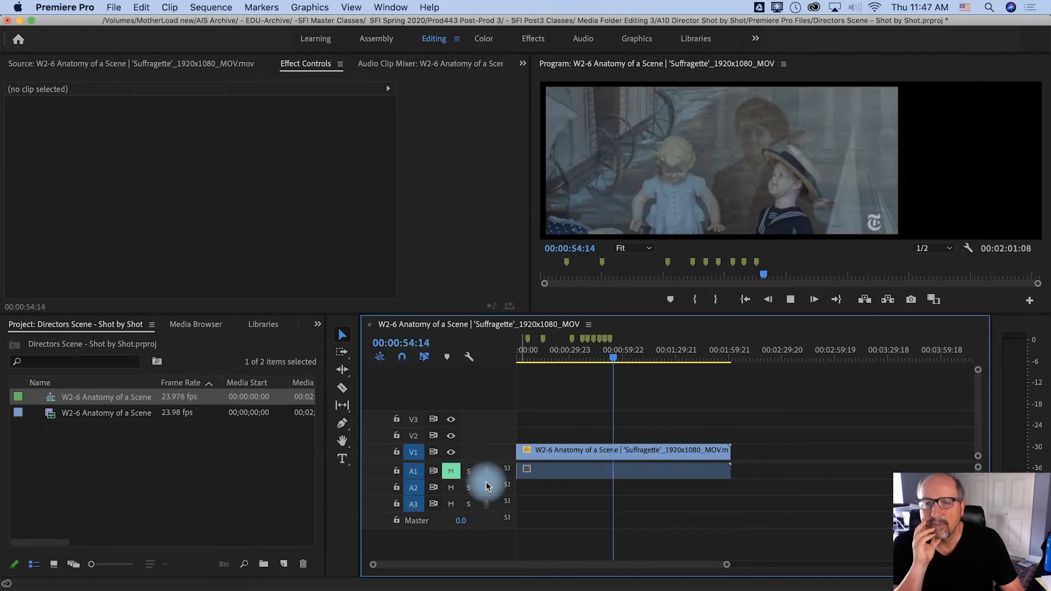
key("m")
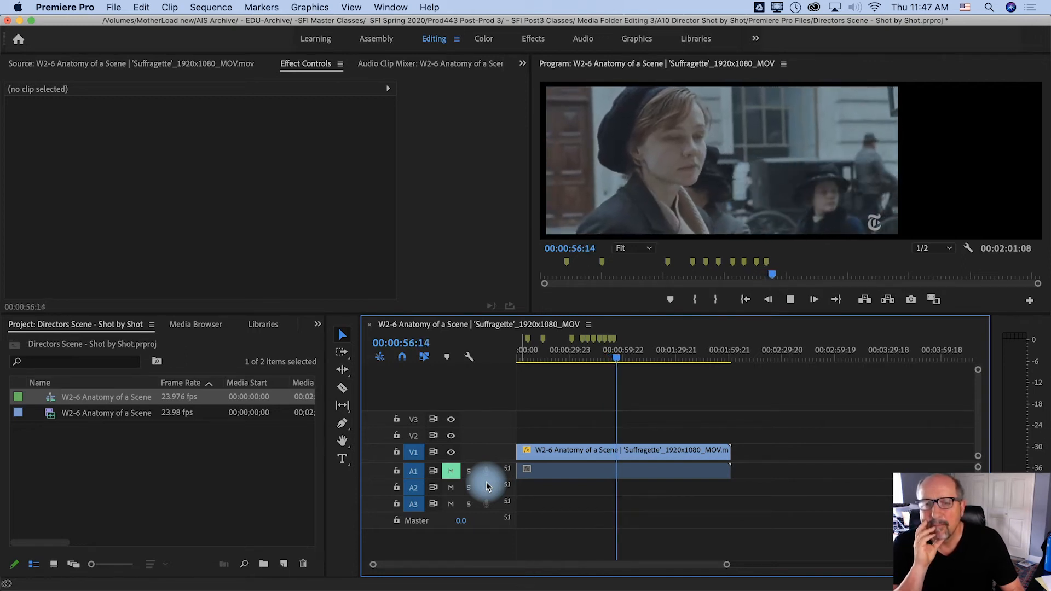
key("m")
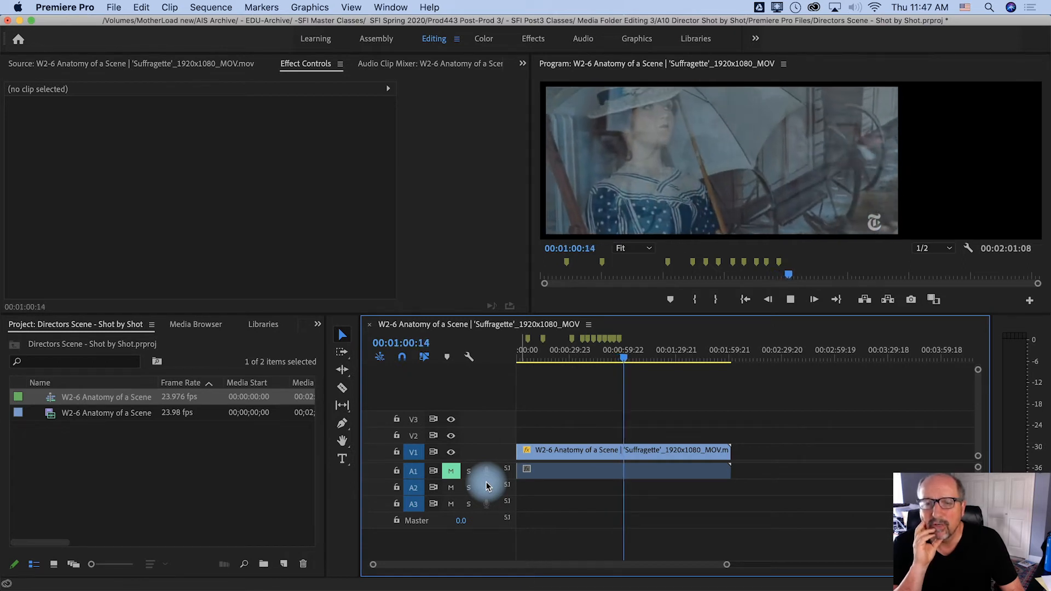
key("m")
key("m")
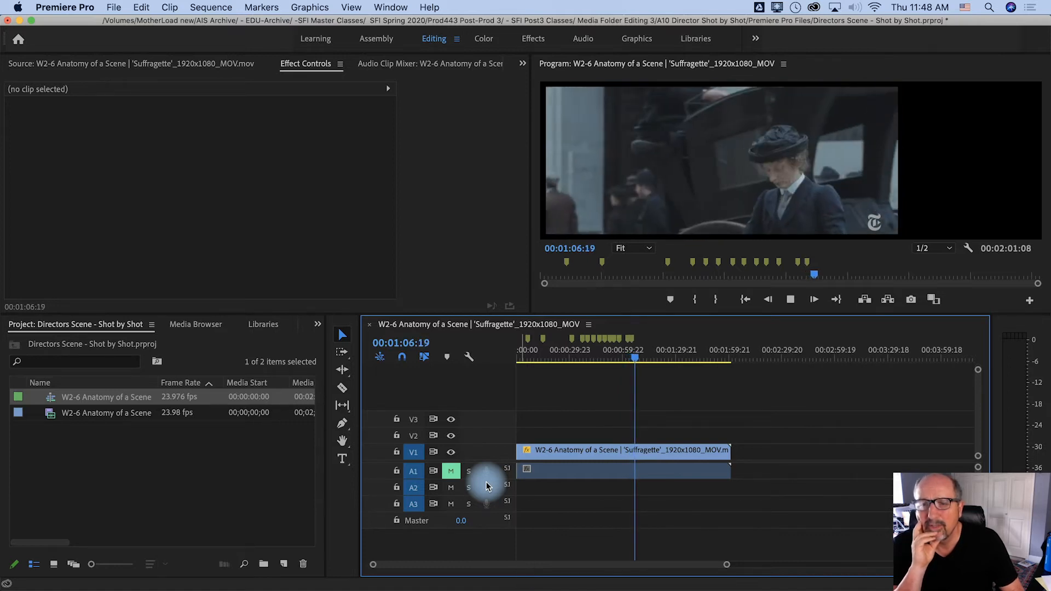
key("m")
key("m")
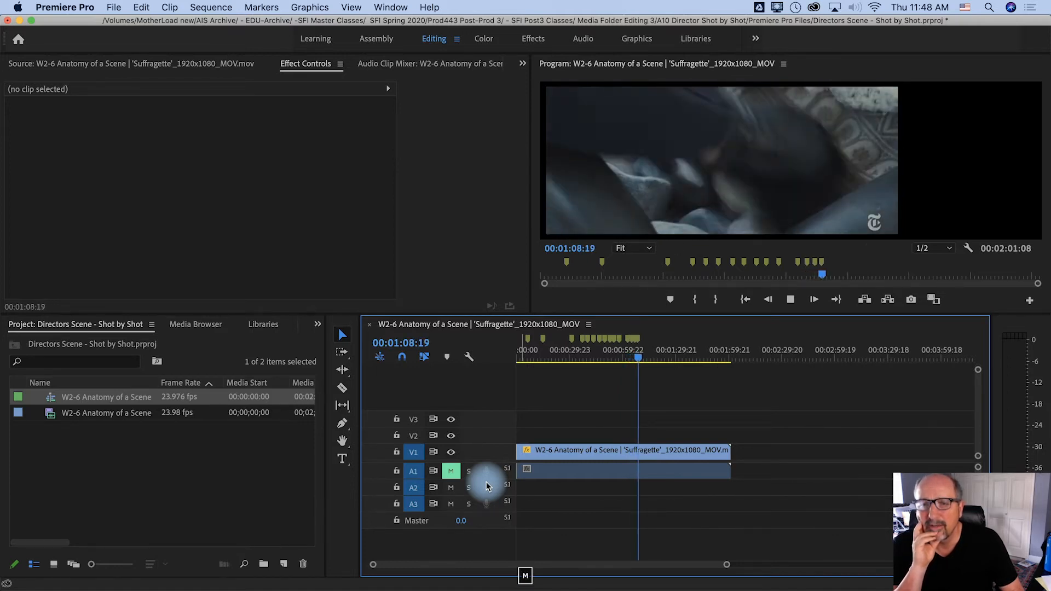
key("m")
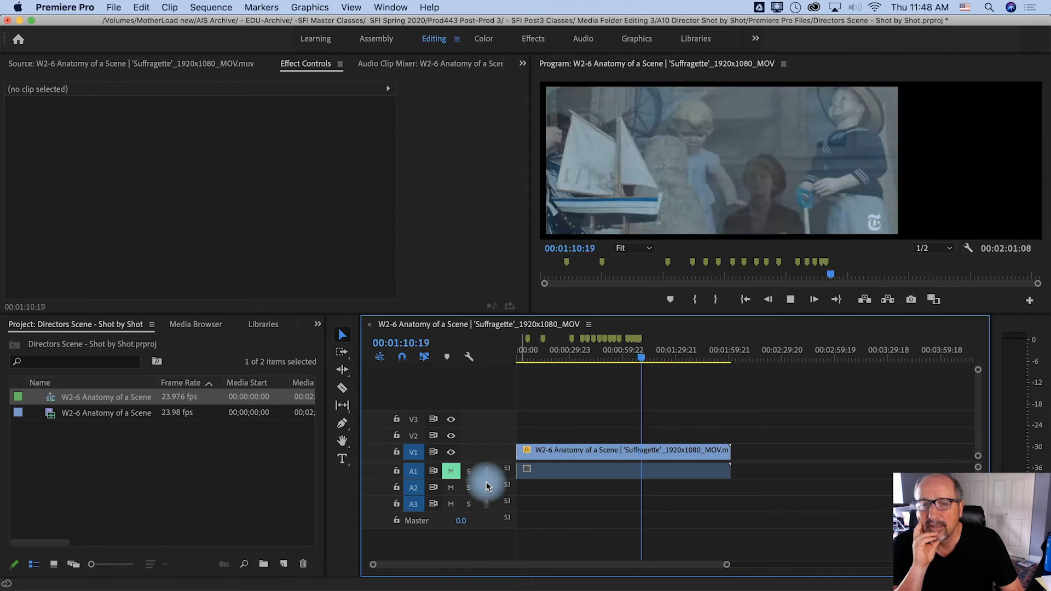
key("m")
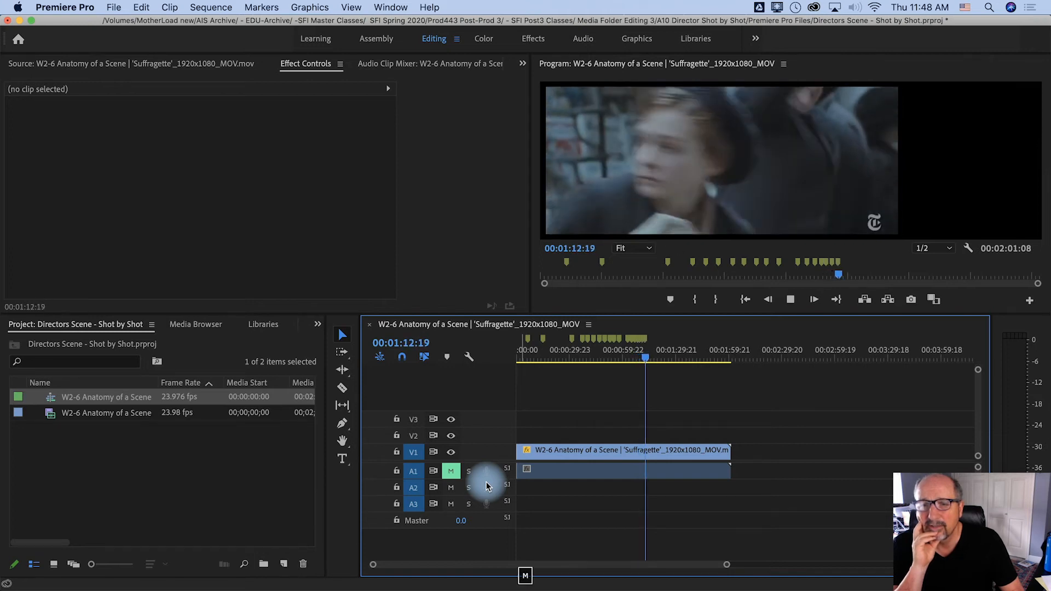
key("m")
key("m")
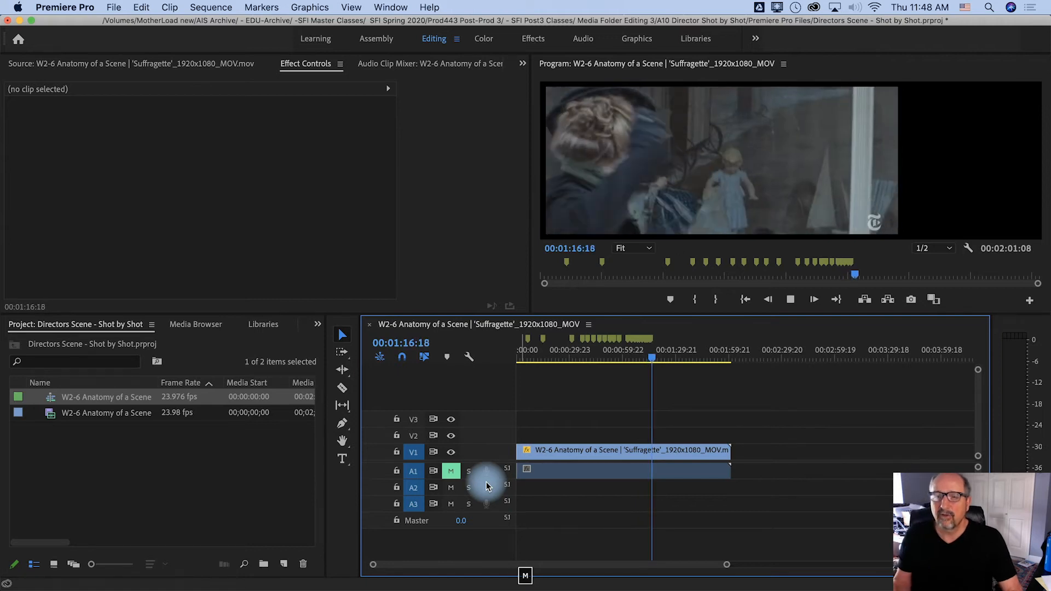
key("m")
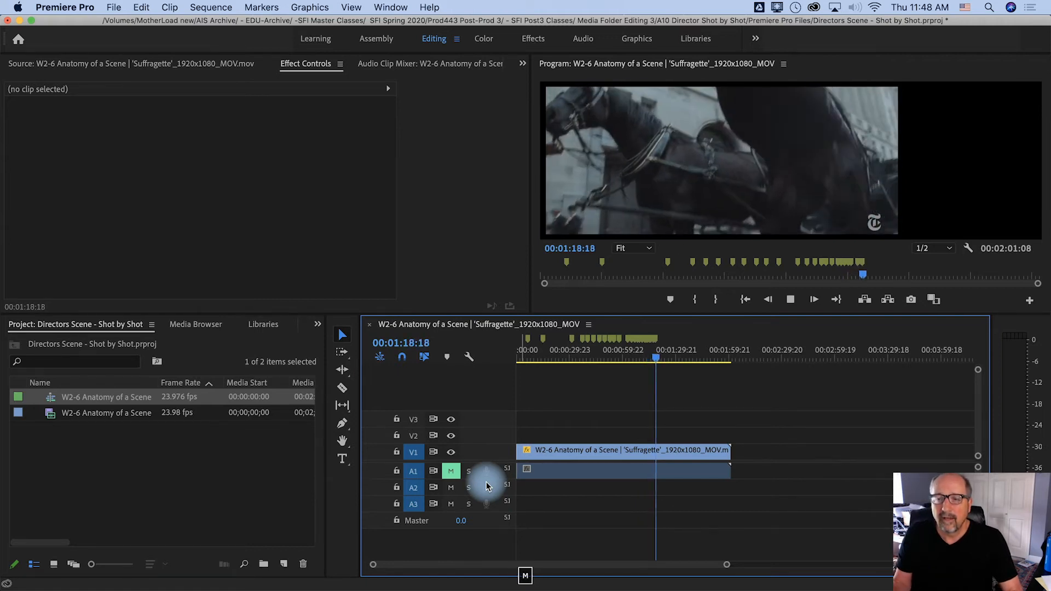
key("m")
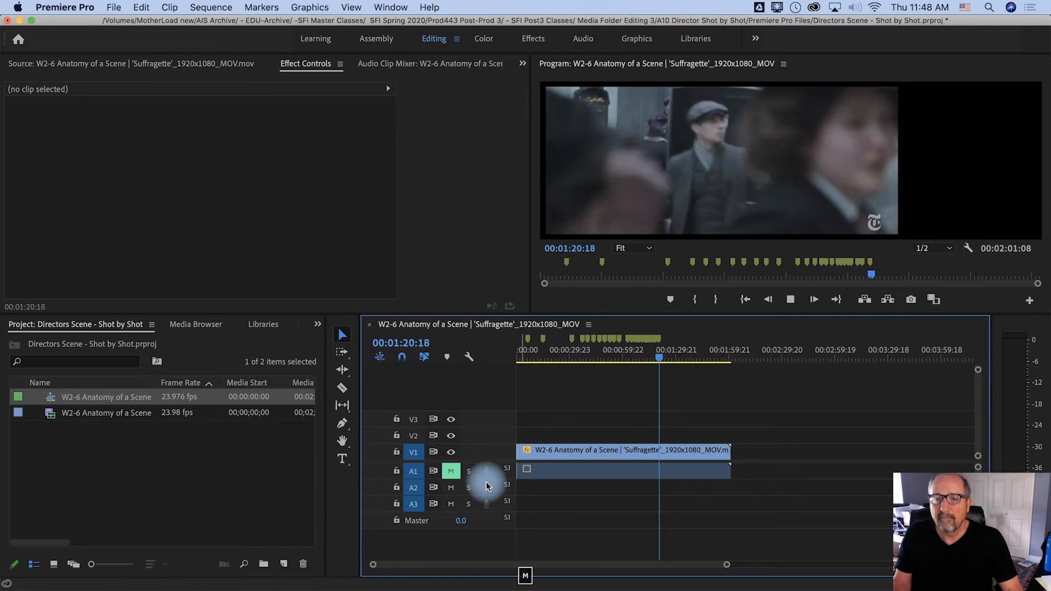
key("m")
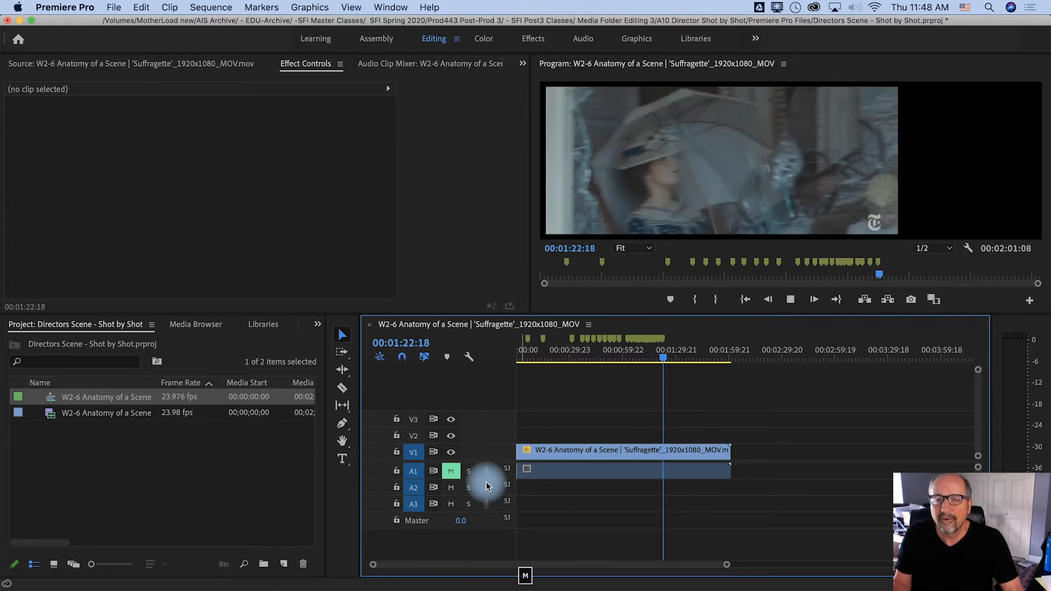
key("m")
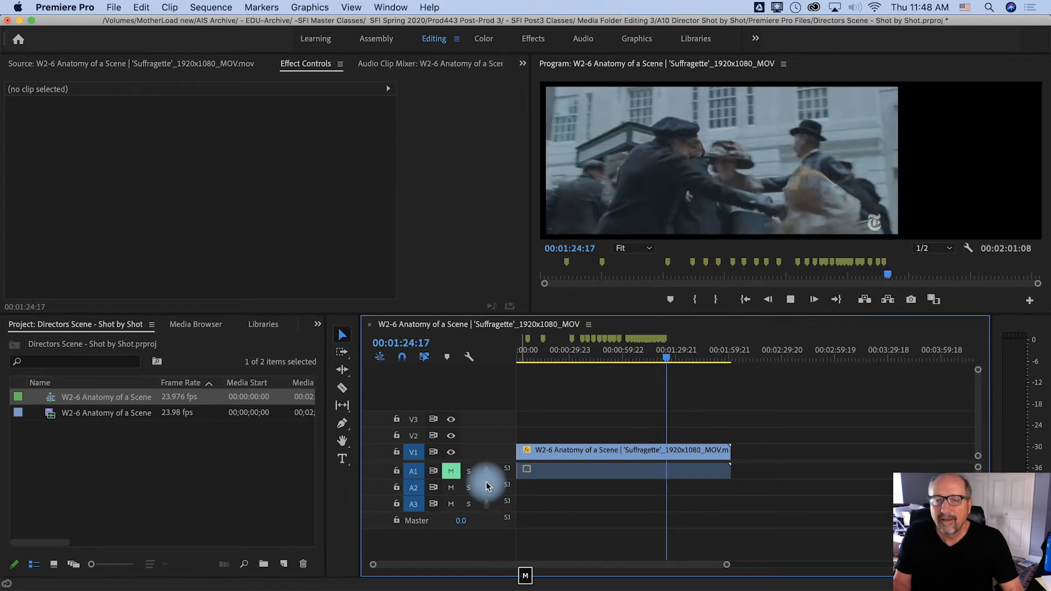
key("m")
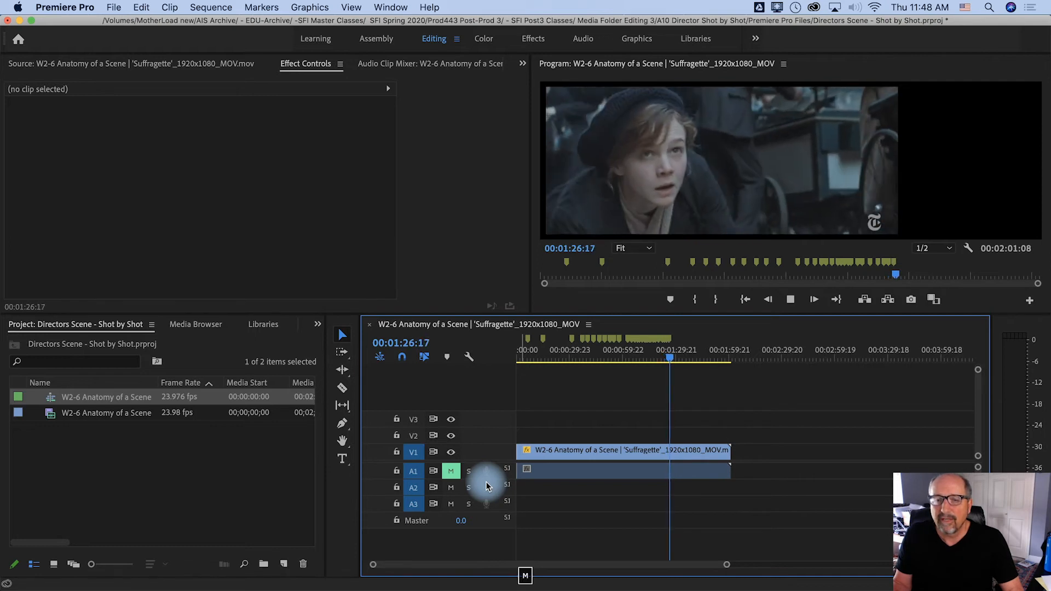
key("m")
key("space")
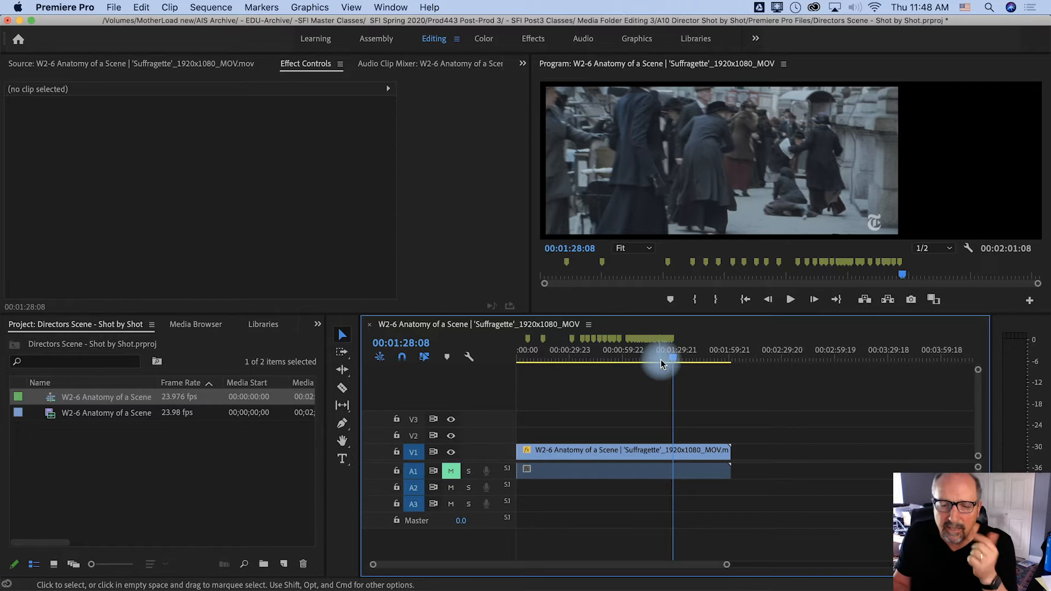
Starting from the sequence's beginning, jump through the first three shot markers and return to the first one
left_click_drag(668, 357, 496, 359)
key("=")
key("=")
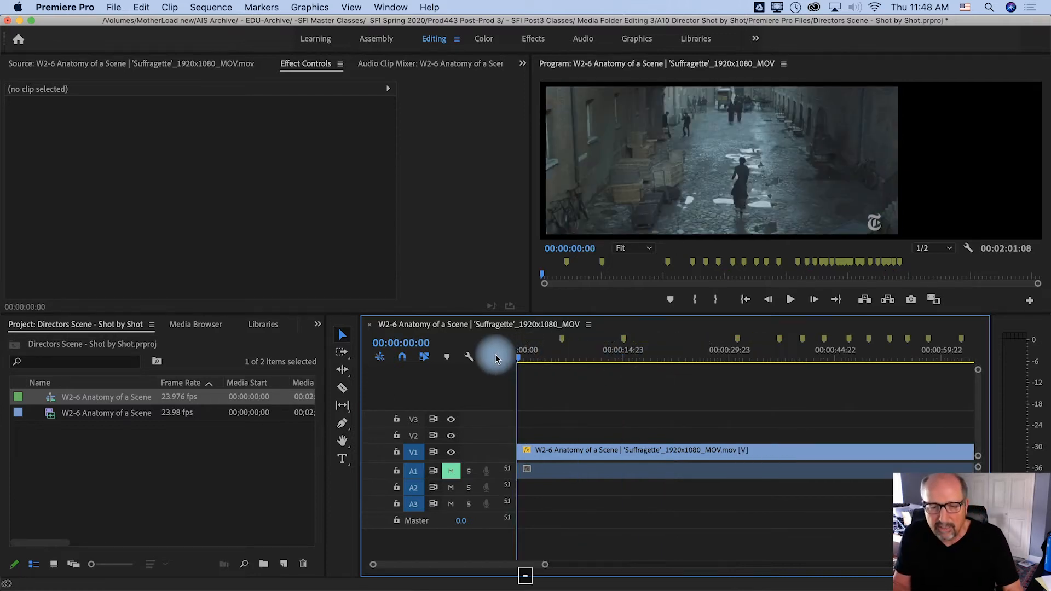
key("space")
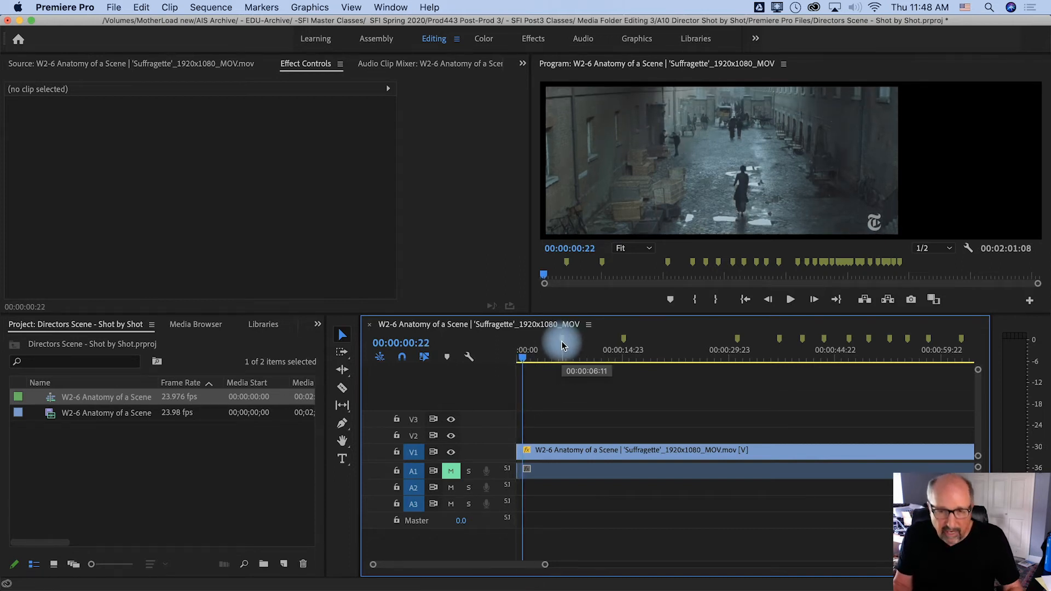
key("shift+m")
key("m")
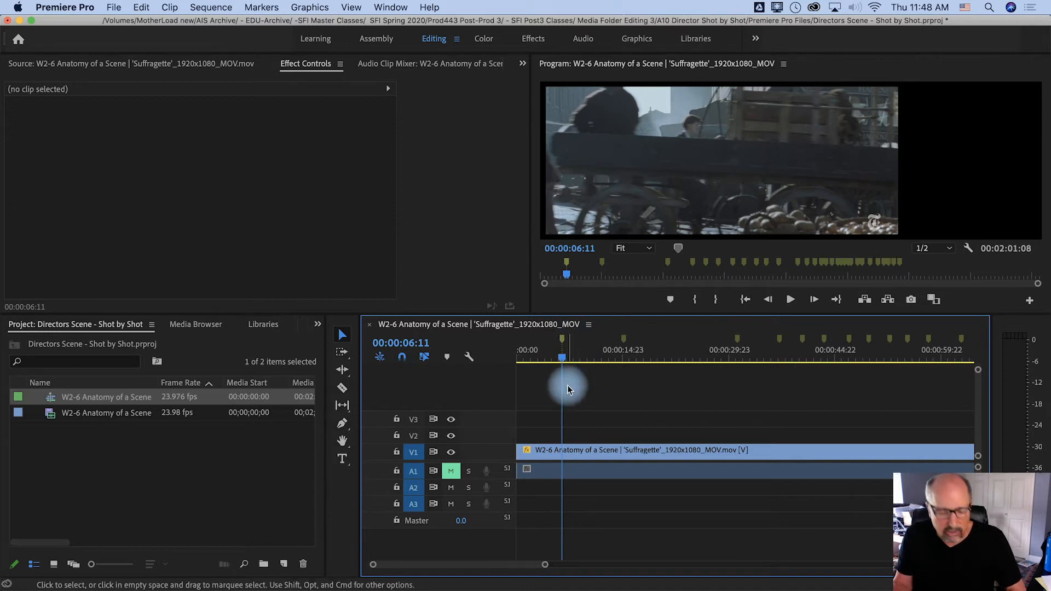
key("shift+m")
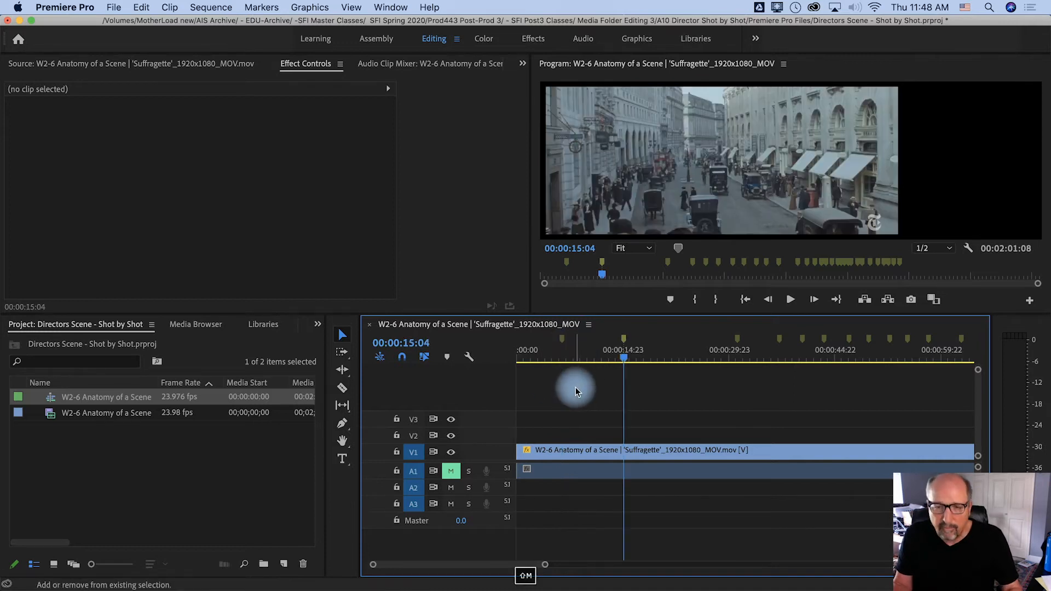
key("shift+m")
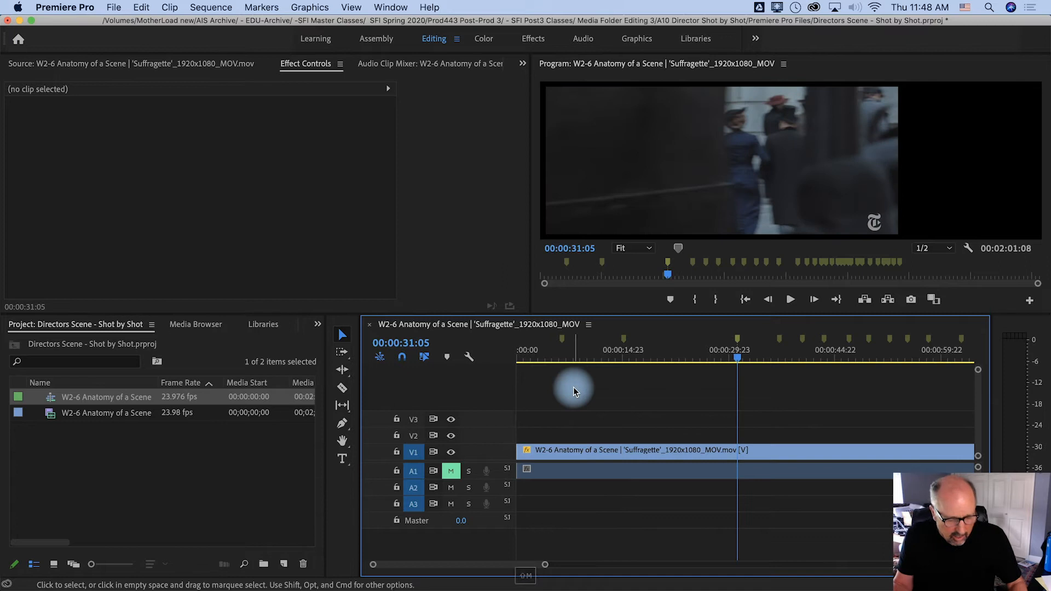
key("shift+super+m")
key("shift+super+m")
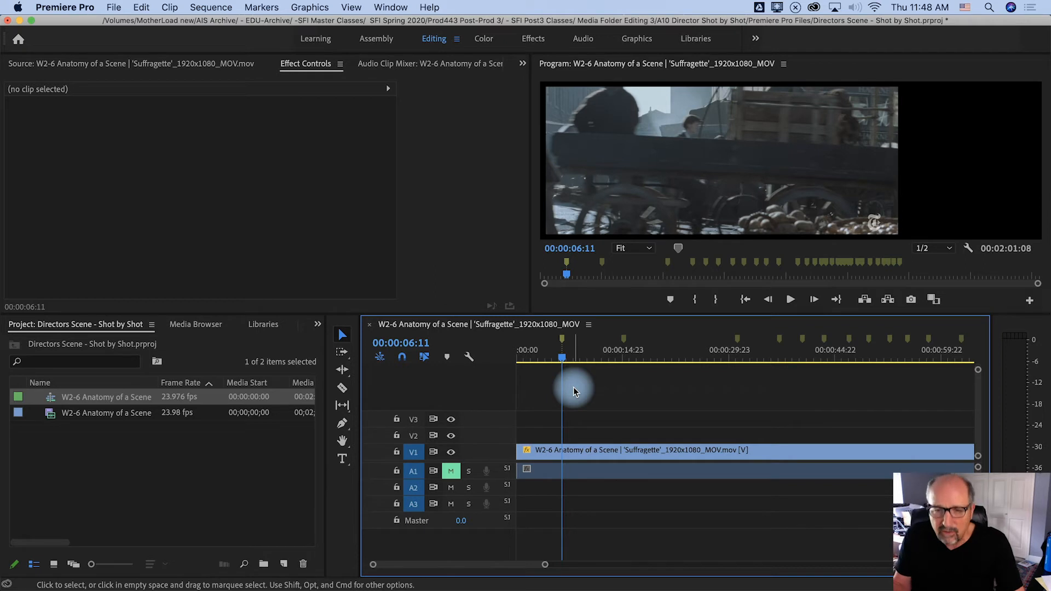
Step the playhead frame by frame from the first marker to the actual cut to the horse cart shot at 00:00:05:05
key("Left")
key("Left")
key("Left")
key("Left")
key("Left")
key("Left")
key("Left")
key("Left")
key("Left")
key("Left")
key("Left")
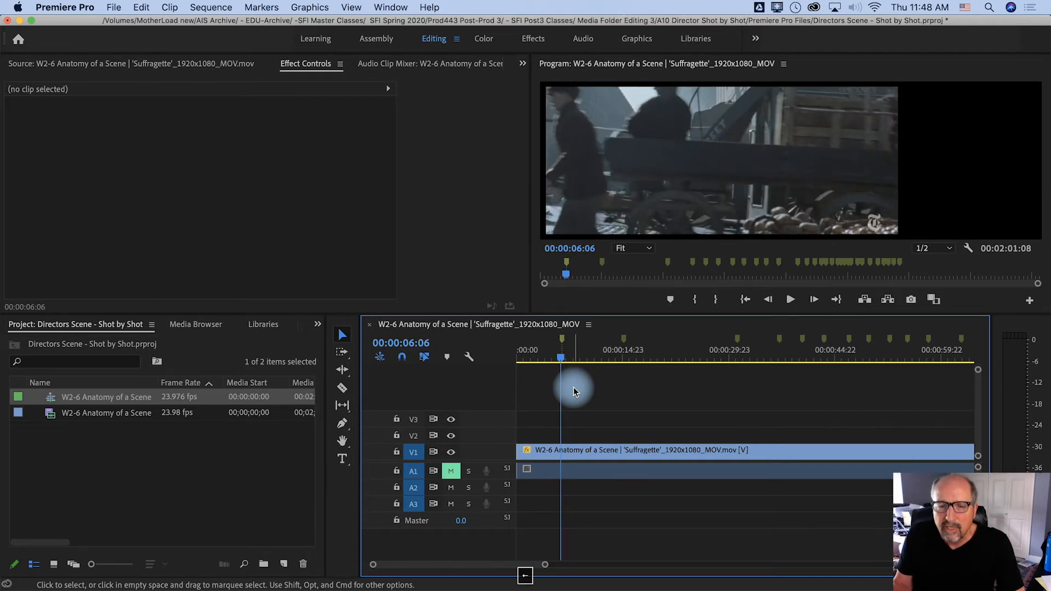
key("Left")
key("Left")
key("Left")
key("Left")
key("Left")
key("Left")
key("Left")
key("Left")
key("Left")
key("Left")
key("Left")
key("Left")
key("Left")
key("Left")
key("Left")
key("Left")
key("Left")
key("Left")
key("Left")
key("Left")
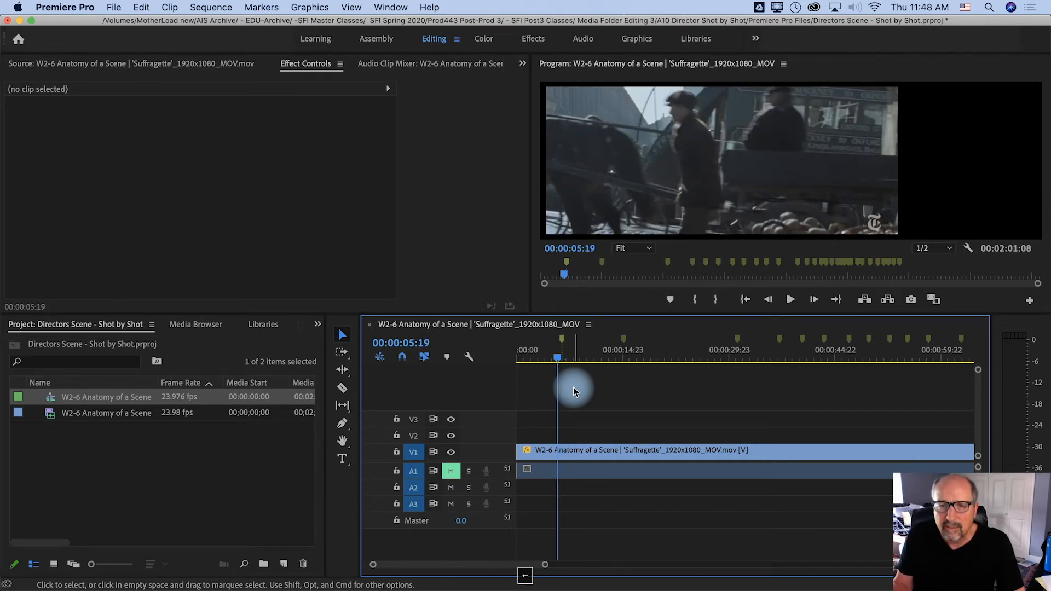
key("Left")
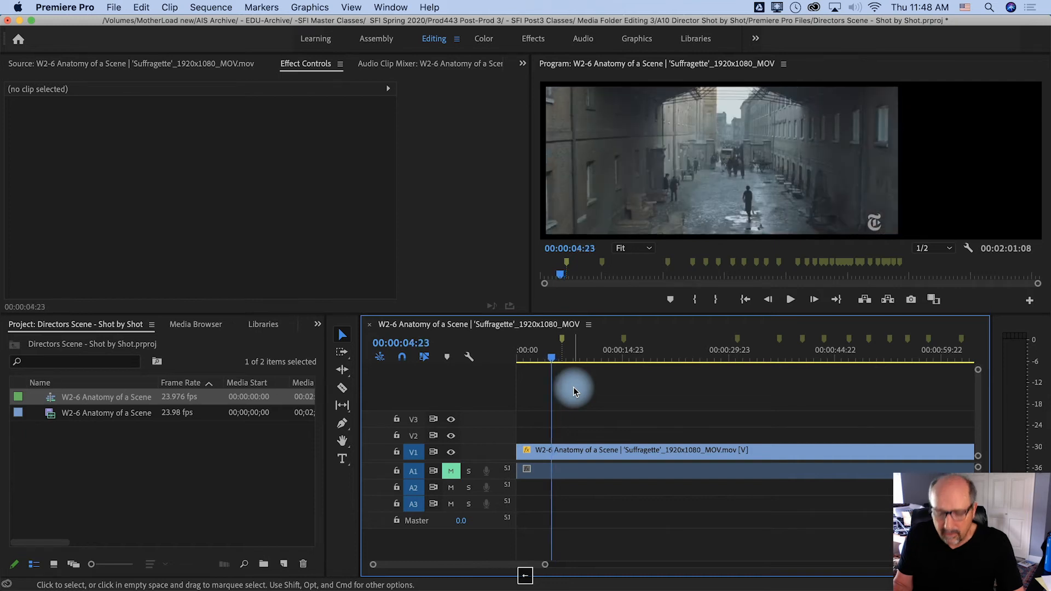
key("Right")
key("Right")
key("Right")
key("Right")
key("Right")
key("Right")
key("Right")
key("Right")
key("Right")
key("Right")
key("Right")
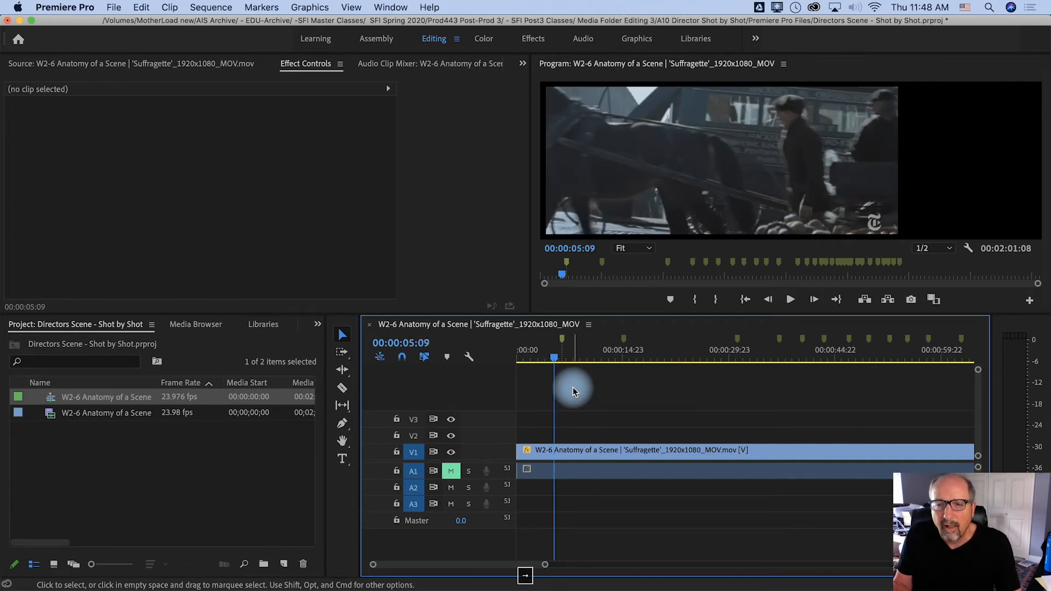
key("Left")
key("Left")
key("Left")
key("Left")
key("Left")
key("Left")
key("Left")
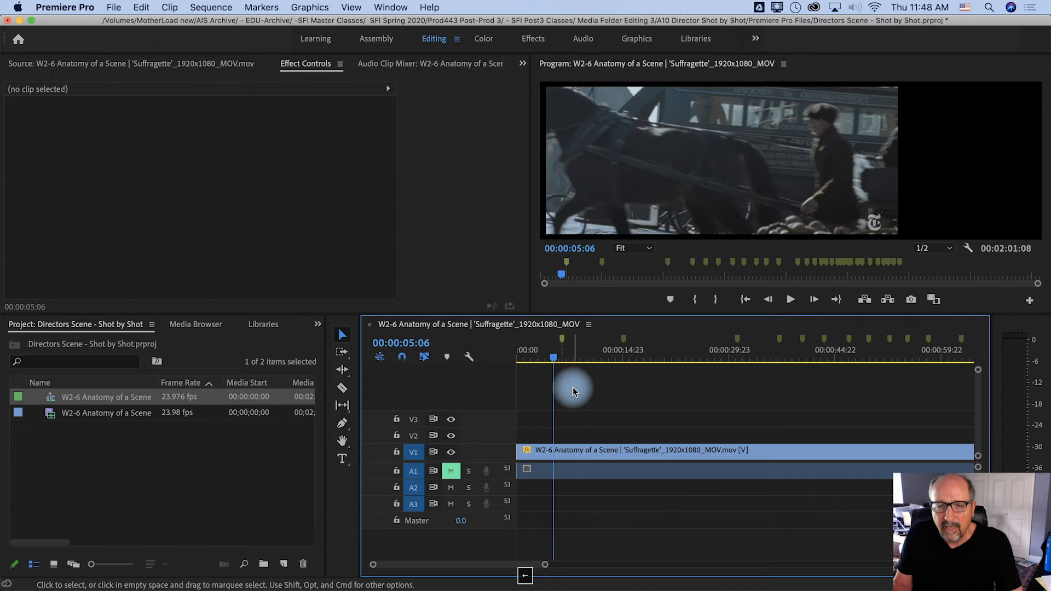
key("Right")
key("Right")
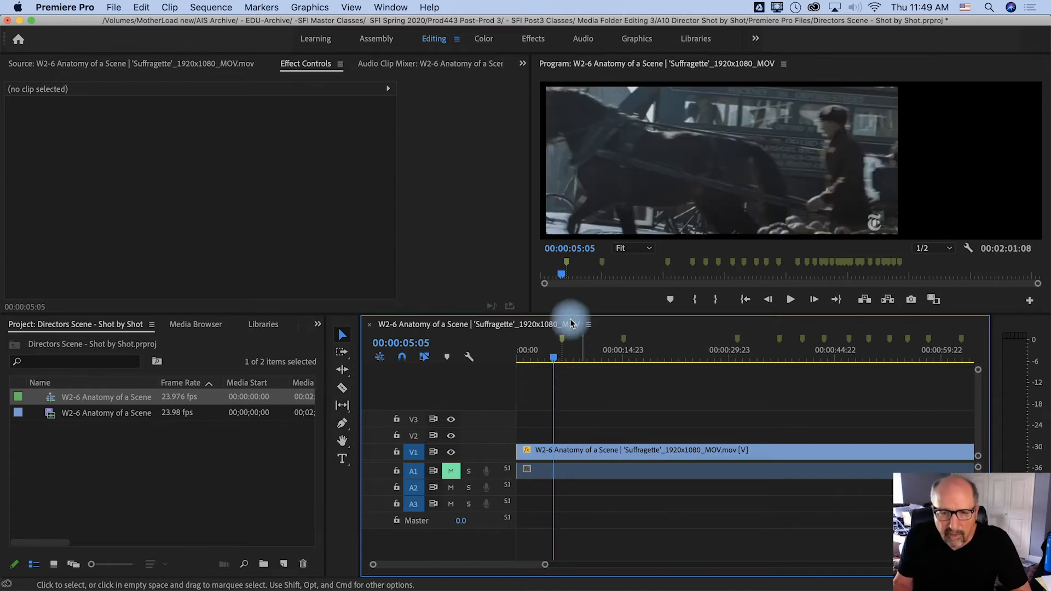
Move the first marker to 00:00:05:05 and the second marker to the cut to the wide street shot at 00:00:14:18
left_click_drag(561, 344, 554, 341)
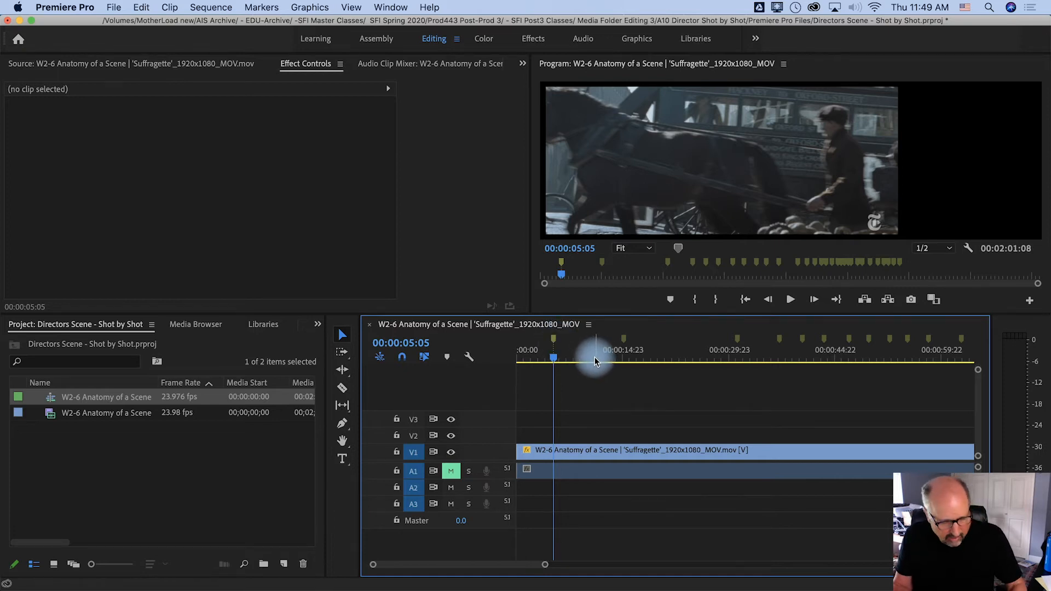
key("shift+m")
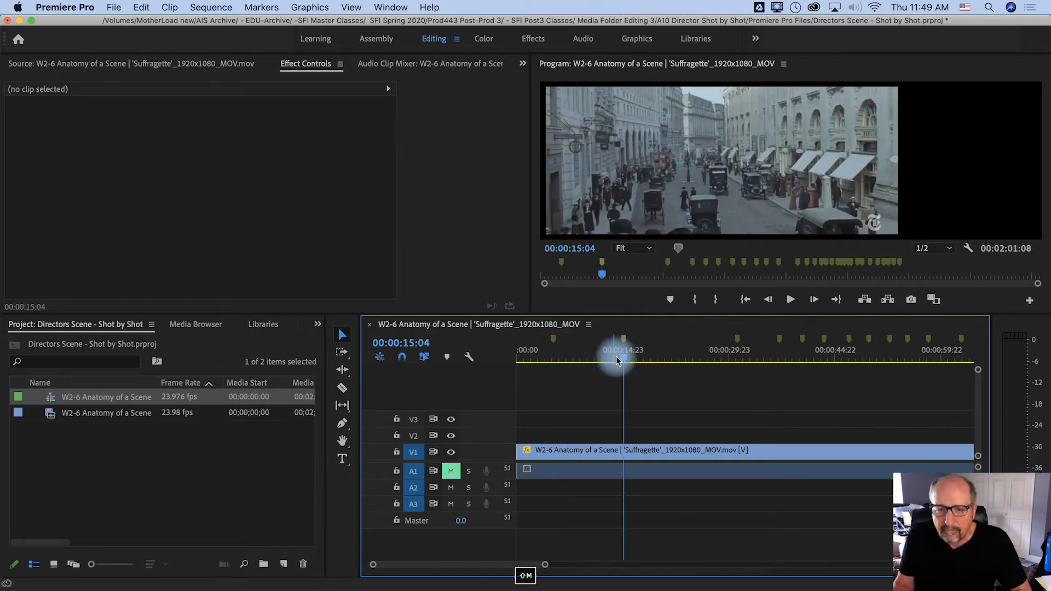
left_click_drag(622, 357, 617, 362)
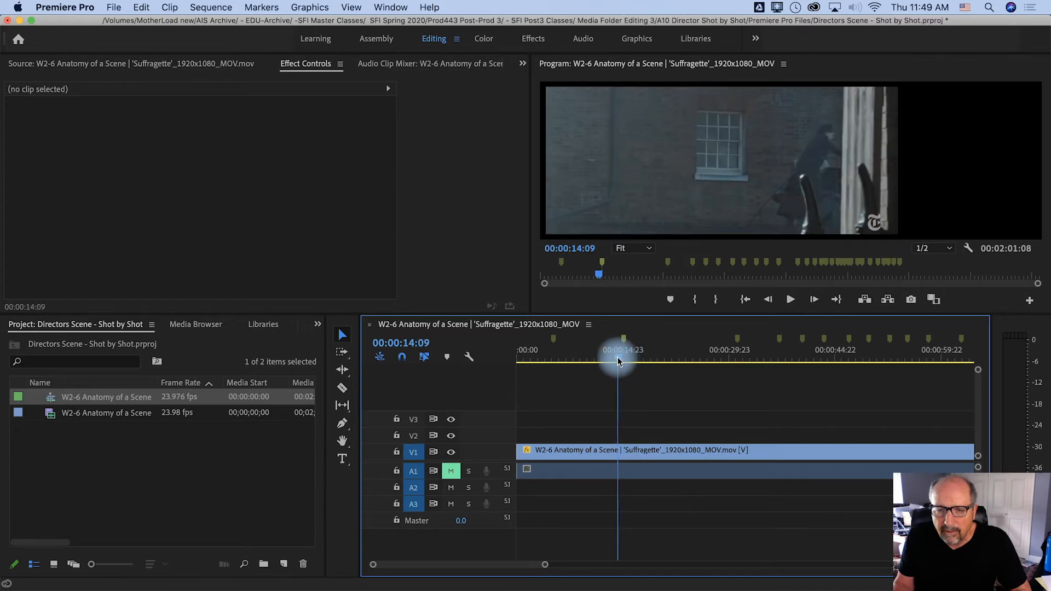
key("space")
key("Left")
key("Left")
key("Left")
key("Left")
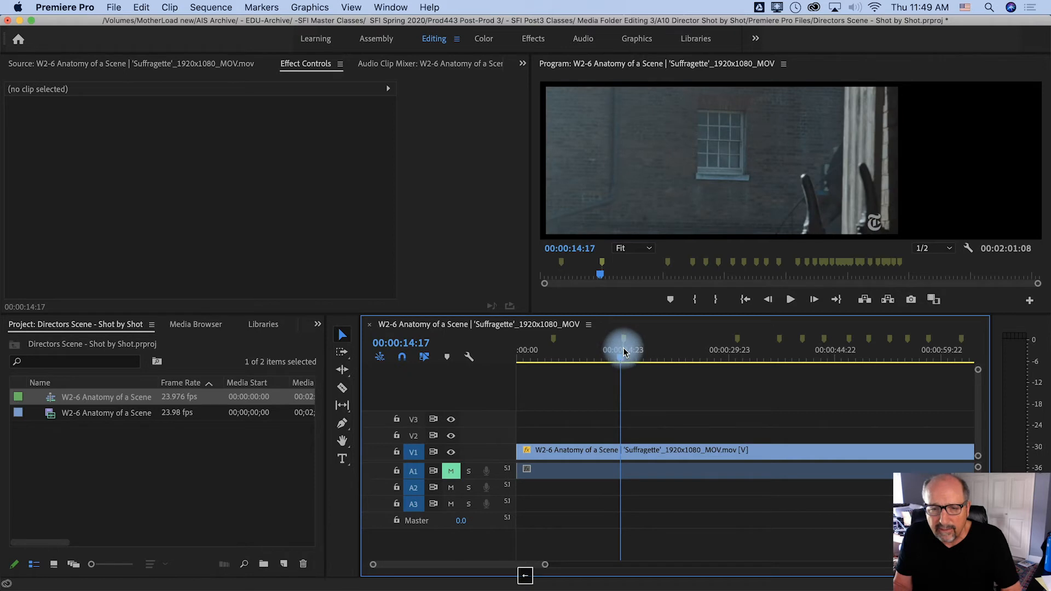
key("Right")
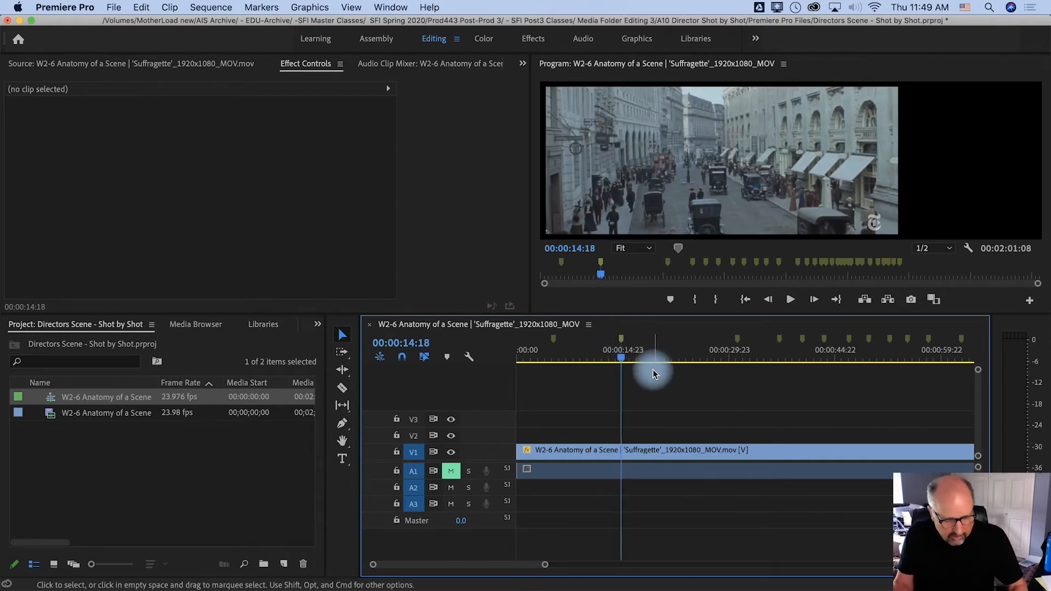
Find the exact frame of the third shot change and move the third marker to 00:00:30:23
key("shift+m")
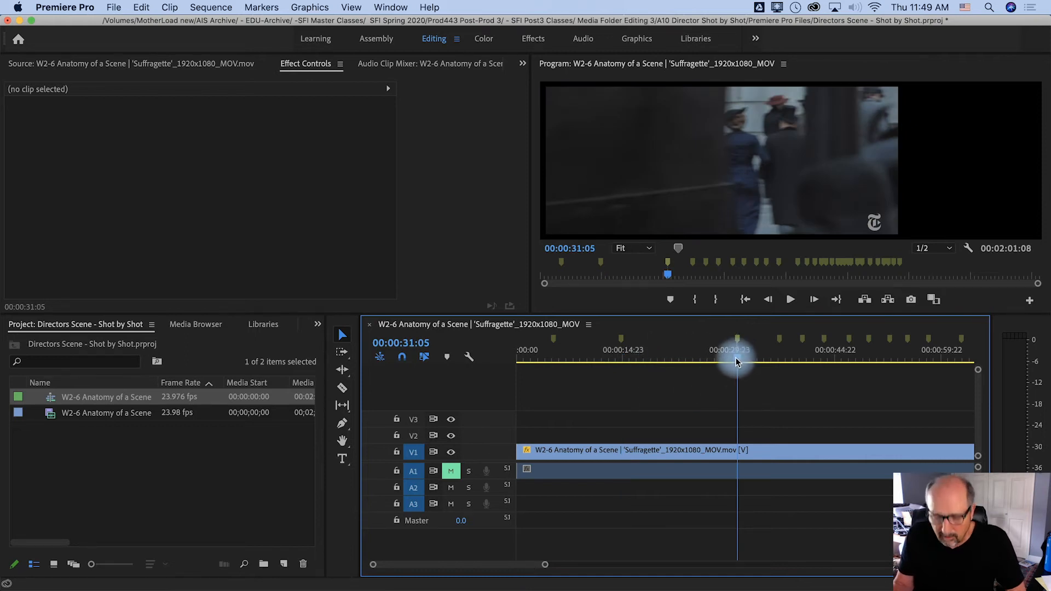
key("Left")
key("Left")
key("Left")
key("Left")
key("Left")
key("Left")
key("Left")
key("Left")
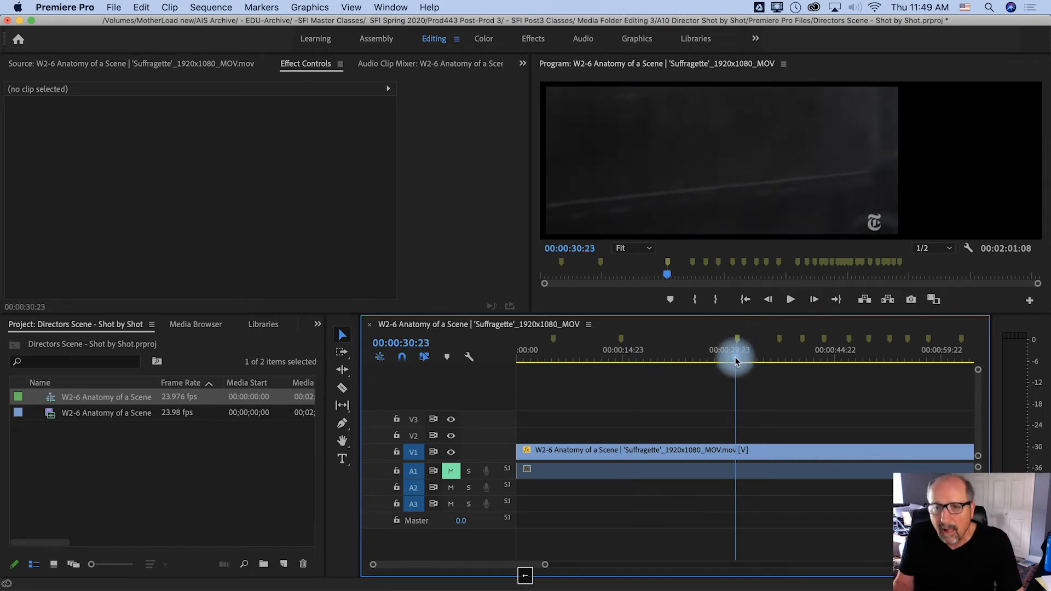
key("Right")
key("Right")
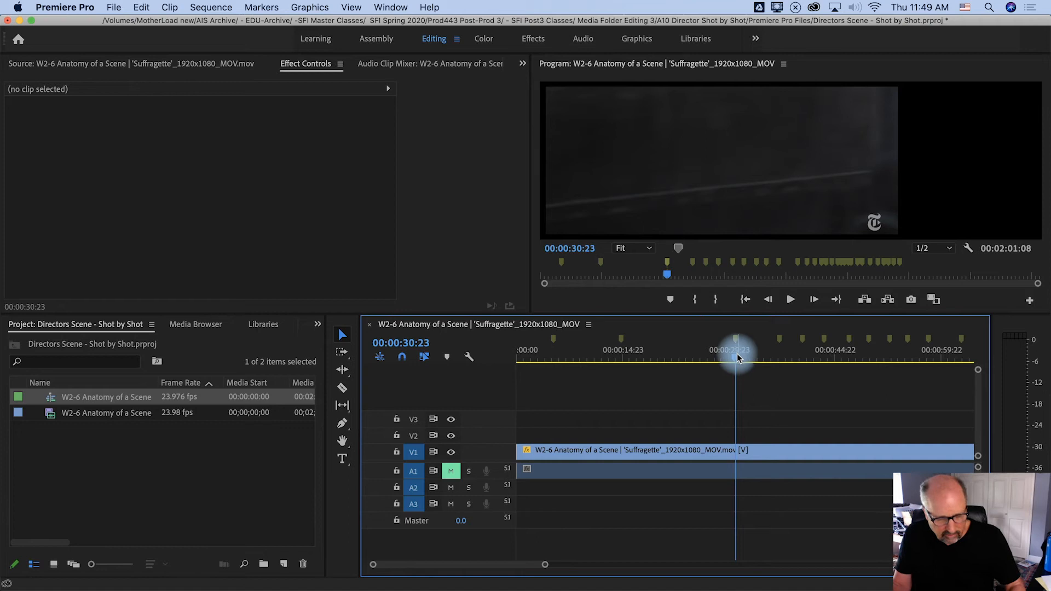
Step back from the fourth marker to the actual cut to the pram shot and move the marker to 00:00:35:17
key("shift+m")
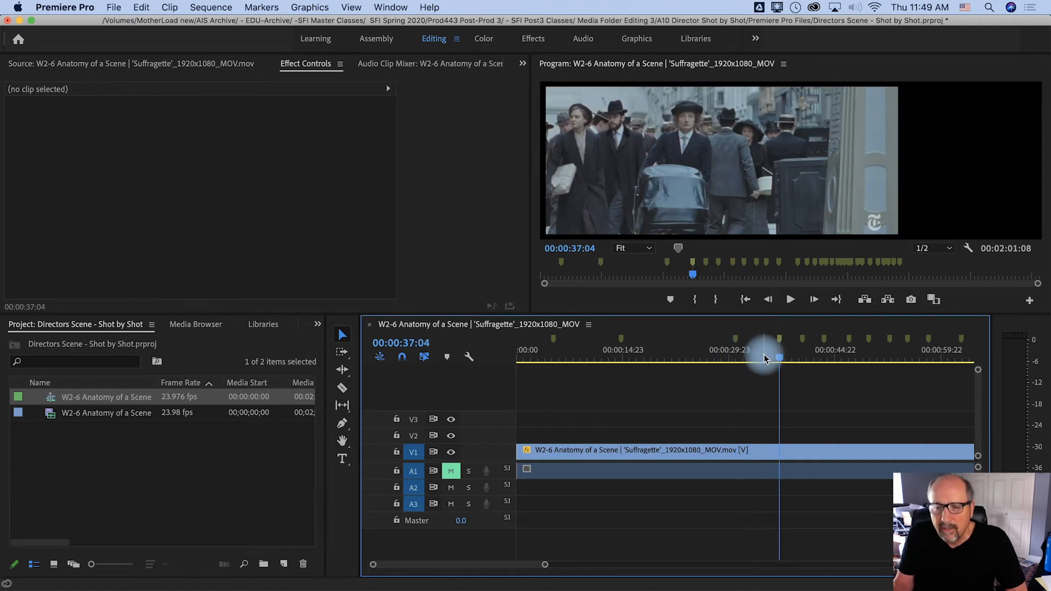
key("Left")
key("Left")
key("Left")
key("Left")
key("Left")
key("Left")
key("Left")
key("Left")
key("Left")
key("Left")
key("Left")
key("Left")
key("Left")
key("Left")
key("Left")
key("Left")
key("Left")
key("Left")
key("Left")
key("Left")
key("Left")
key("Left")
key("Left")
key("Left")
key("Left")
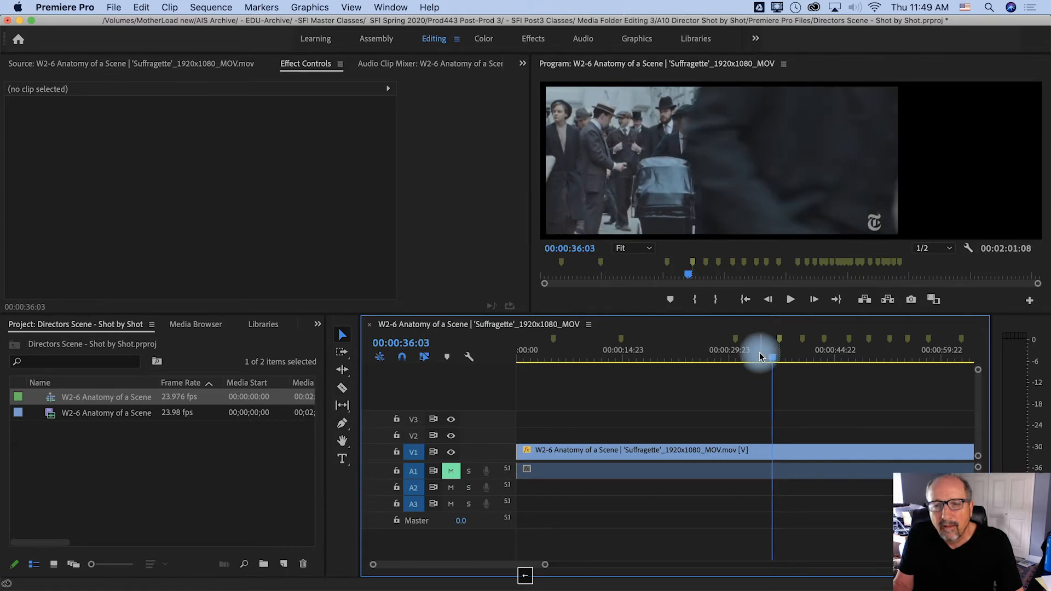
key("Left")
key("Left")
key("Left")
key("Left")
key("Left")
key("Left")
key("Left")
key("Left")
key("Left")
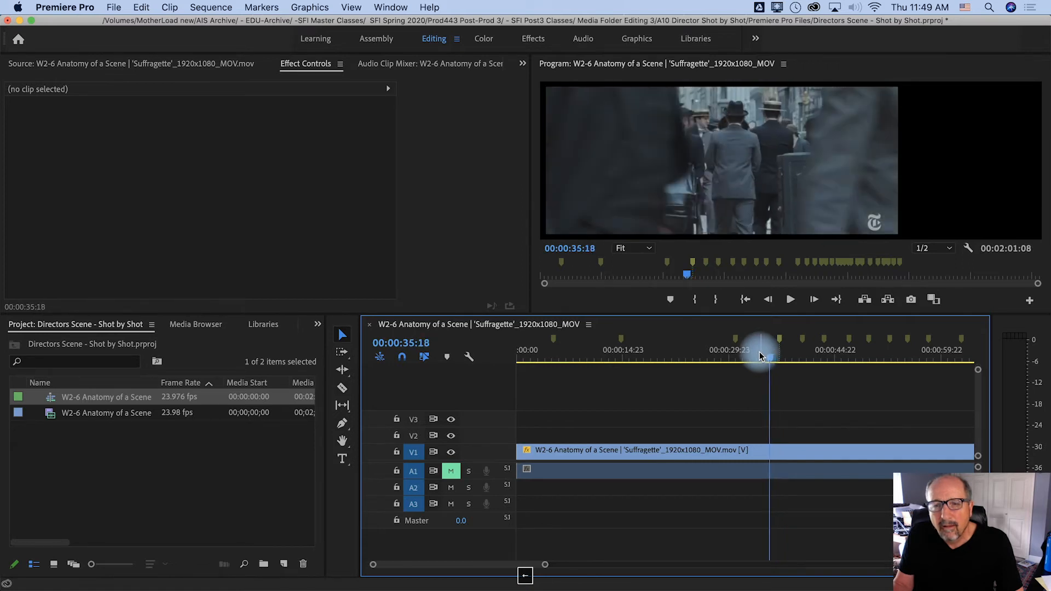
key("Left")
key("Left")
key("Left")
key("Right")
key("Right")
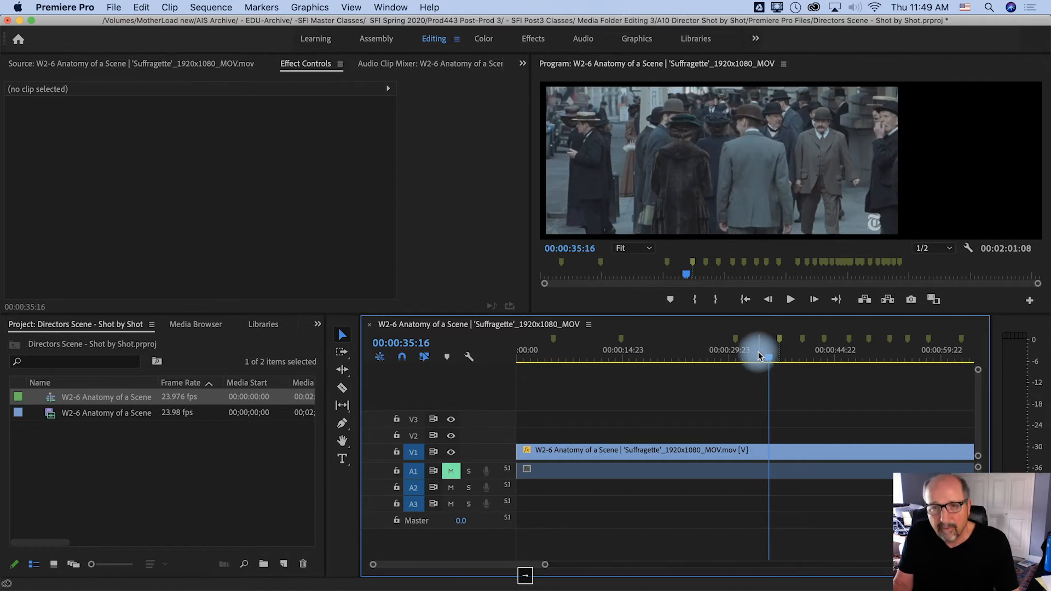
left_click_drag(784, 347, 769, 342)
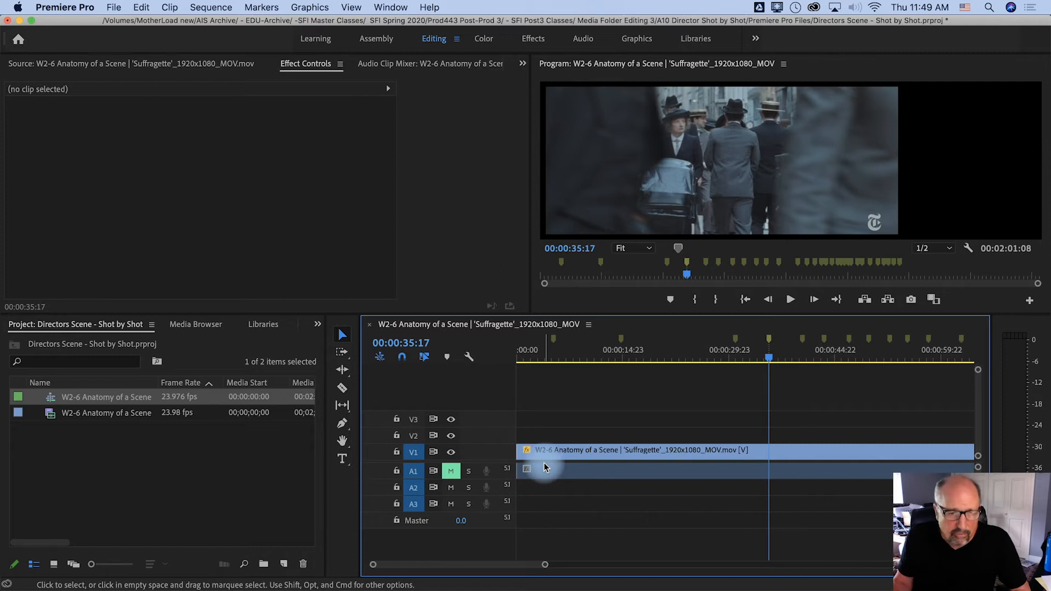
Split the Suffragette clip at the first four markers with the Razor tool, and return to the Selection tool
left_click(338, 390)
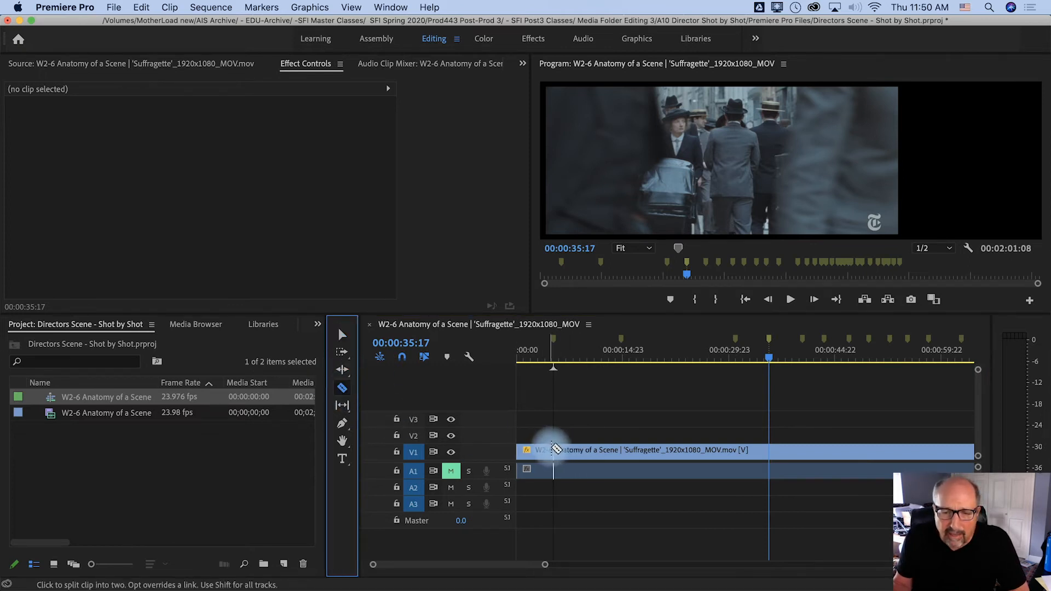
left_click(555, 450)
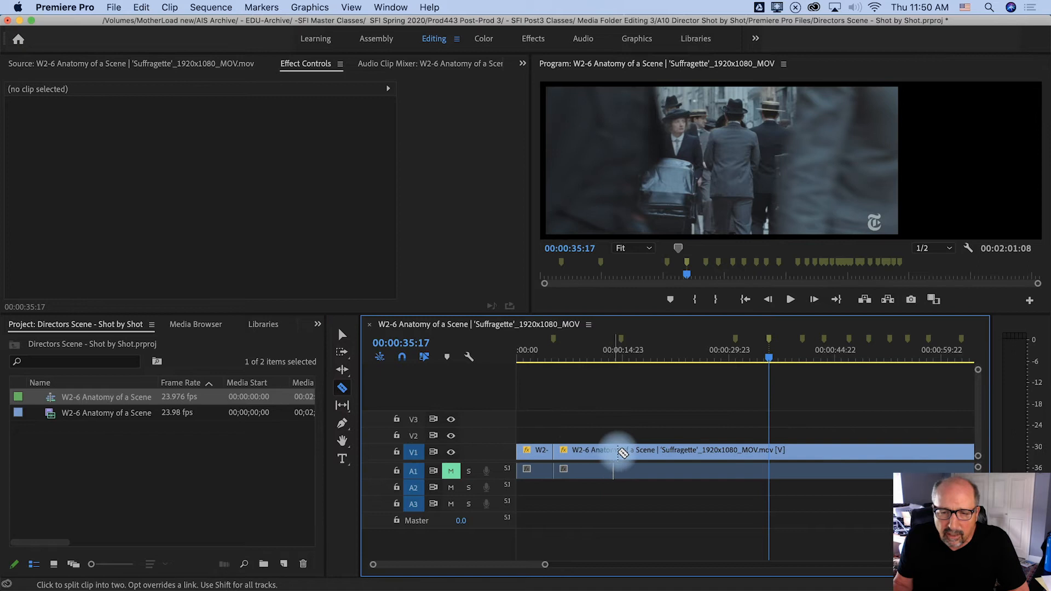
left_click(623, 453)
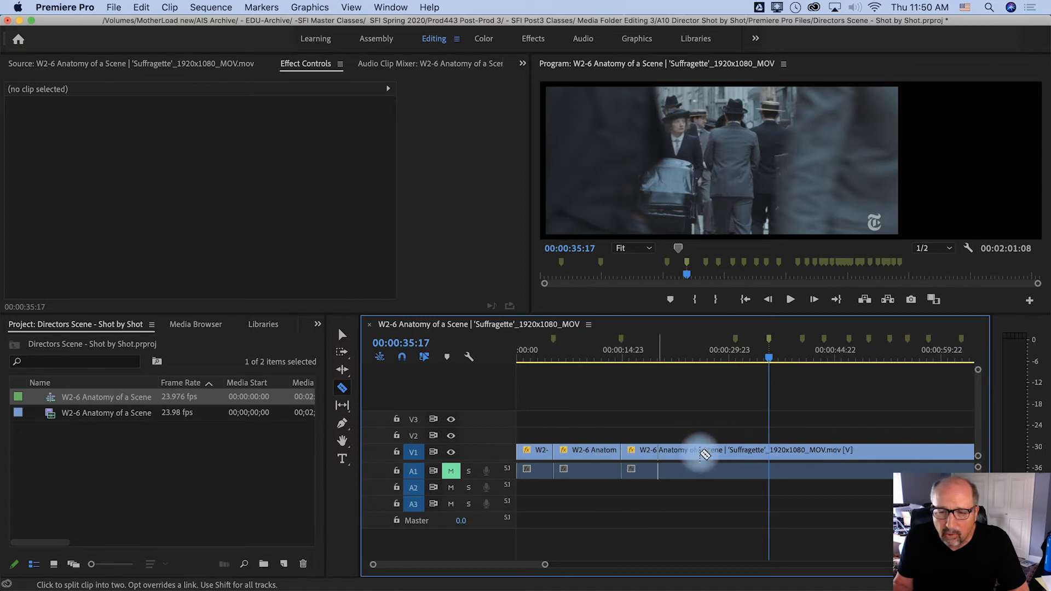
left_click(736, 454)
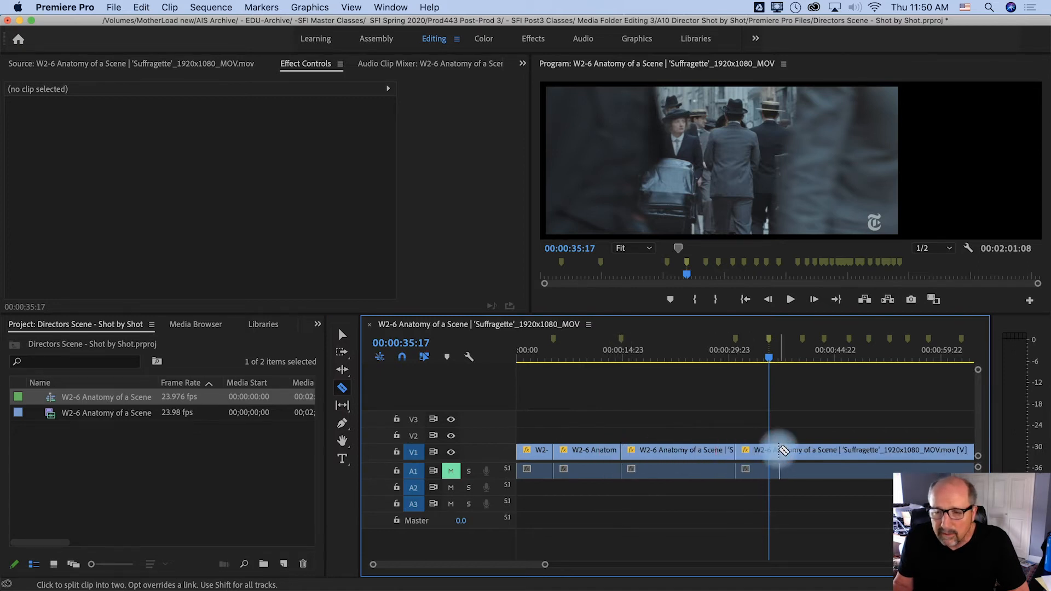
left_click(771, 453)
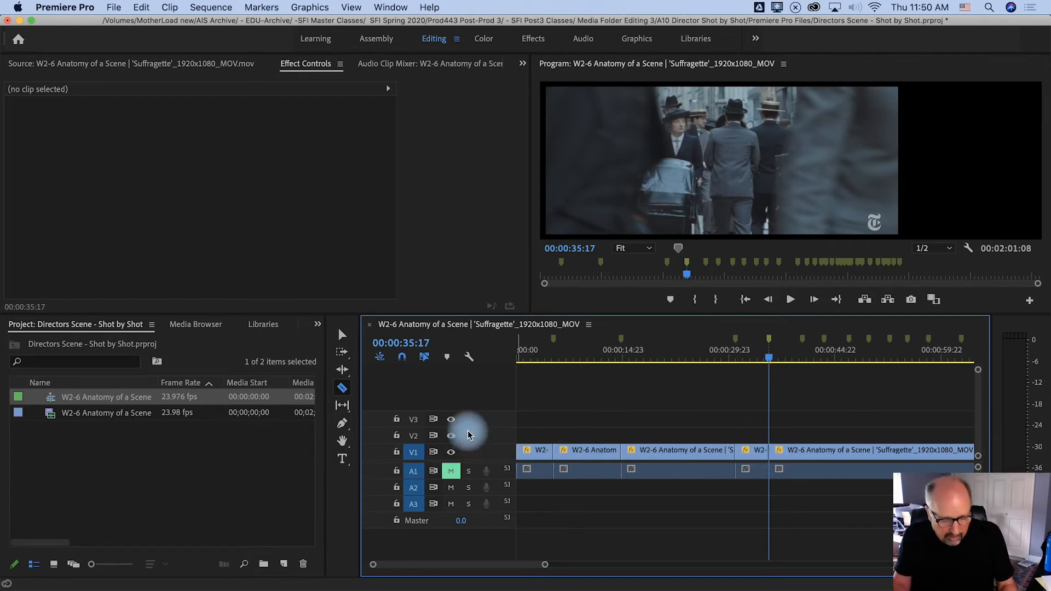
key("v")
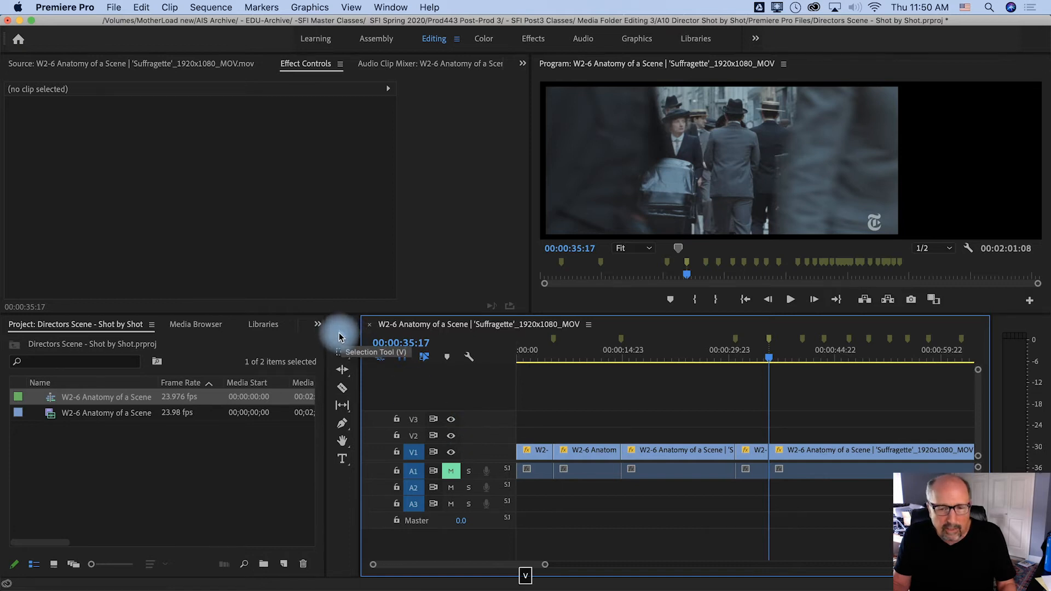
Open the first three shots one after another in the Source monitor to check each shot's duration
double_click(529, 458)
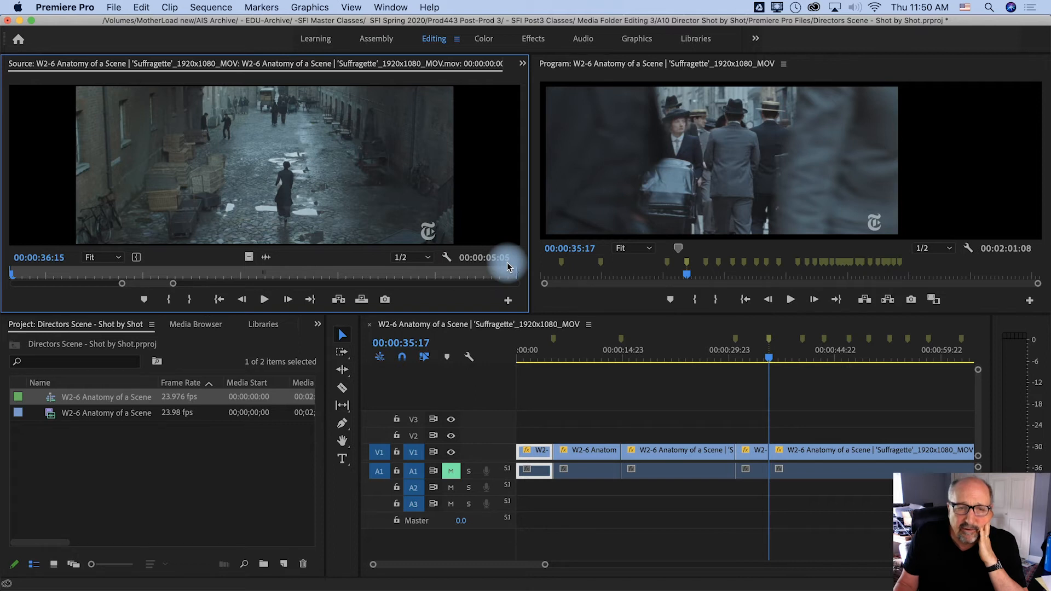
double_click(583, 450)
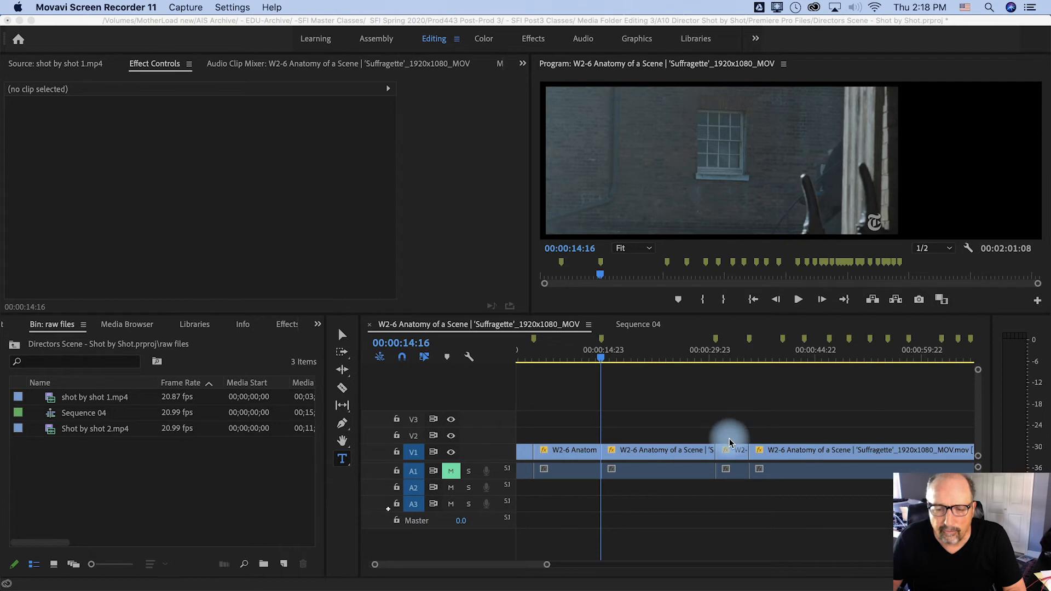
left_click(658, 452)
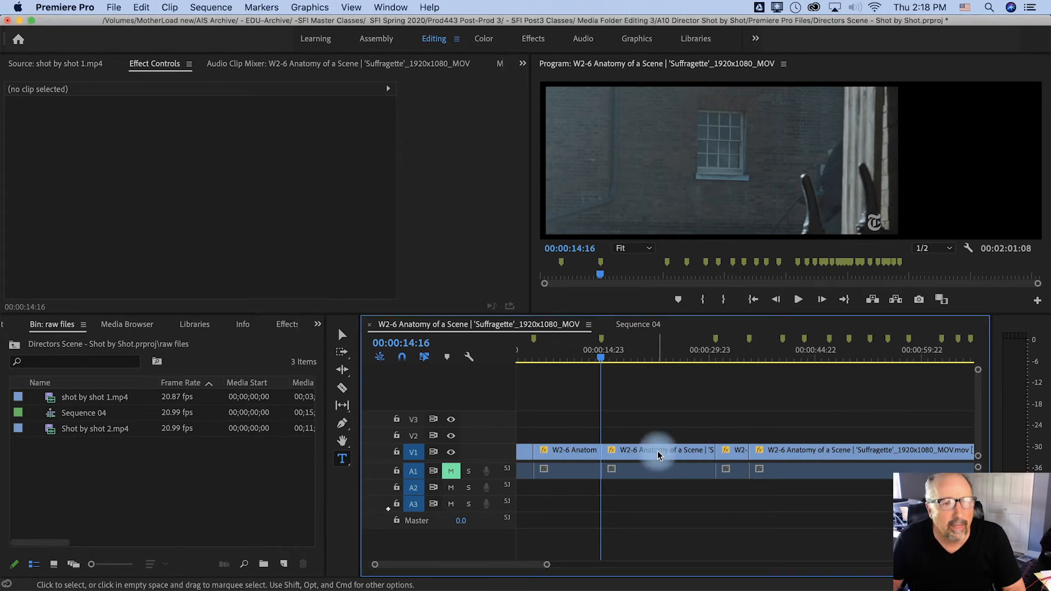
double_click(658, 452)
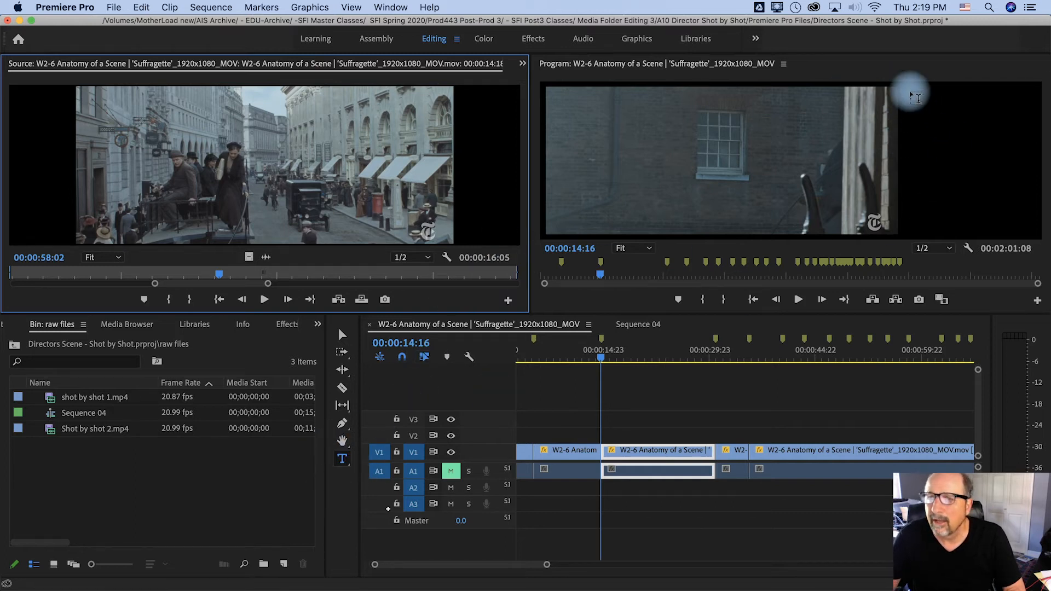
Add text in the blank area beside the picture: "WS", "Crane shot moving down and following", "16 sec 5 Frame", "Cuts passing behind truck."
left_click_drag(911, 93, 1034, 236)
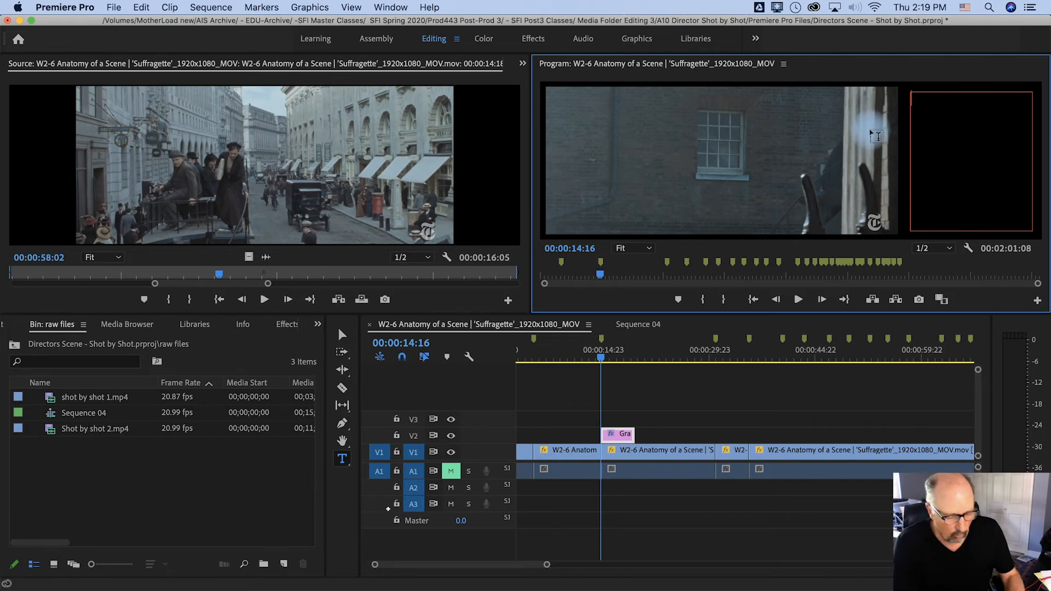
type("WS")
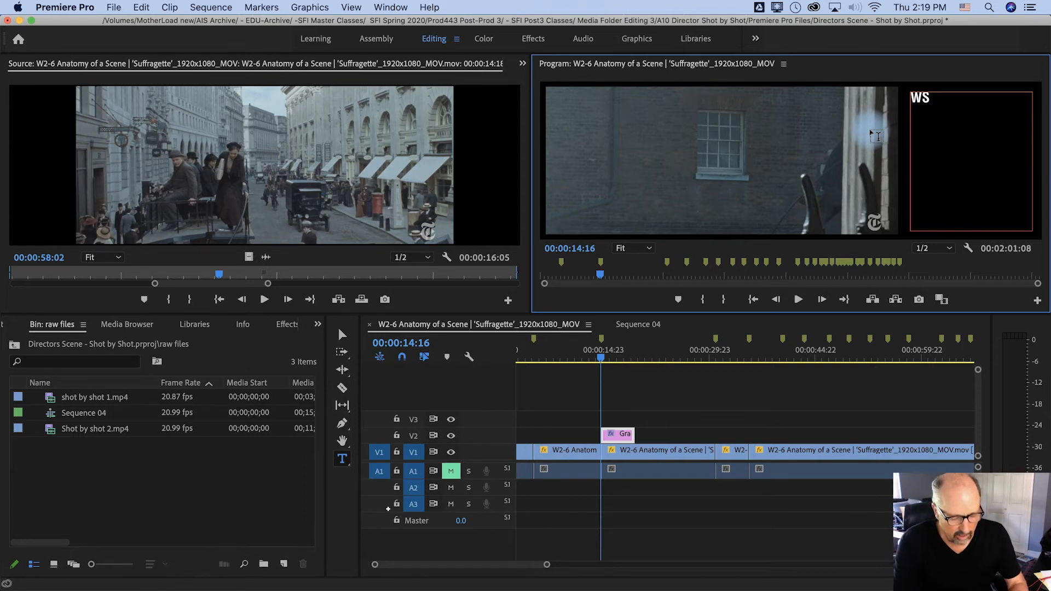
type("Crane shot")
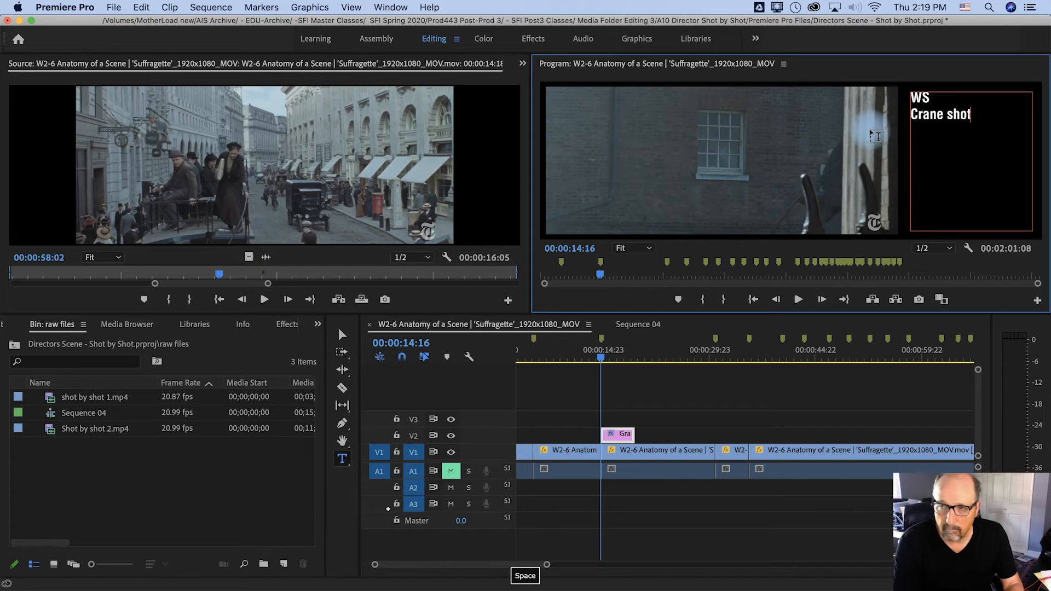
type(" moving ")
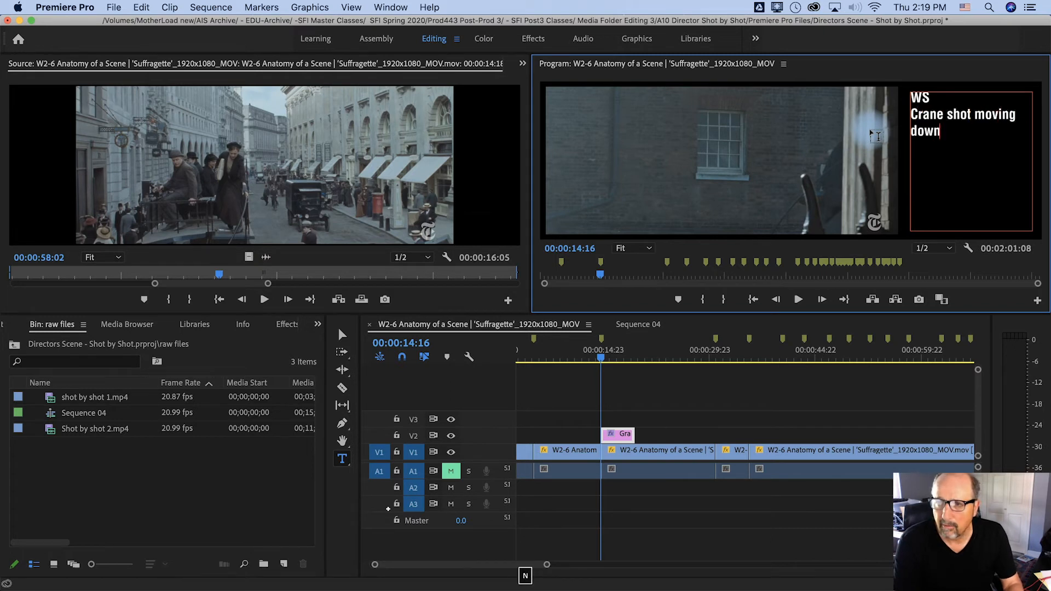
type("down and following")
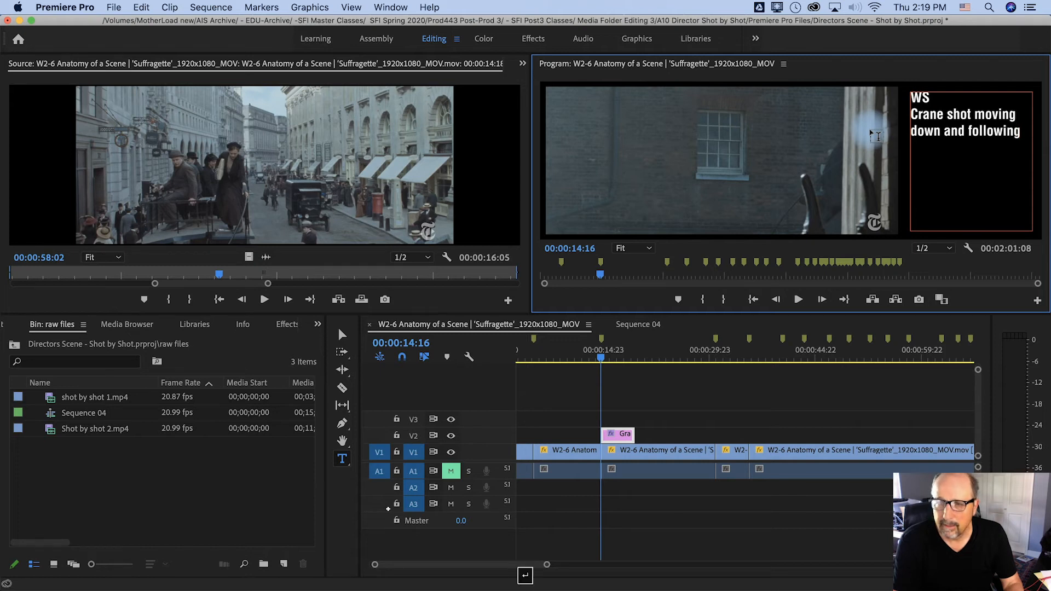
type("sec 5")
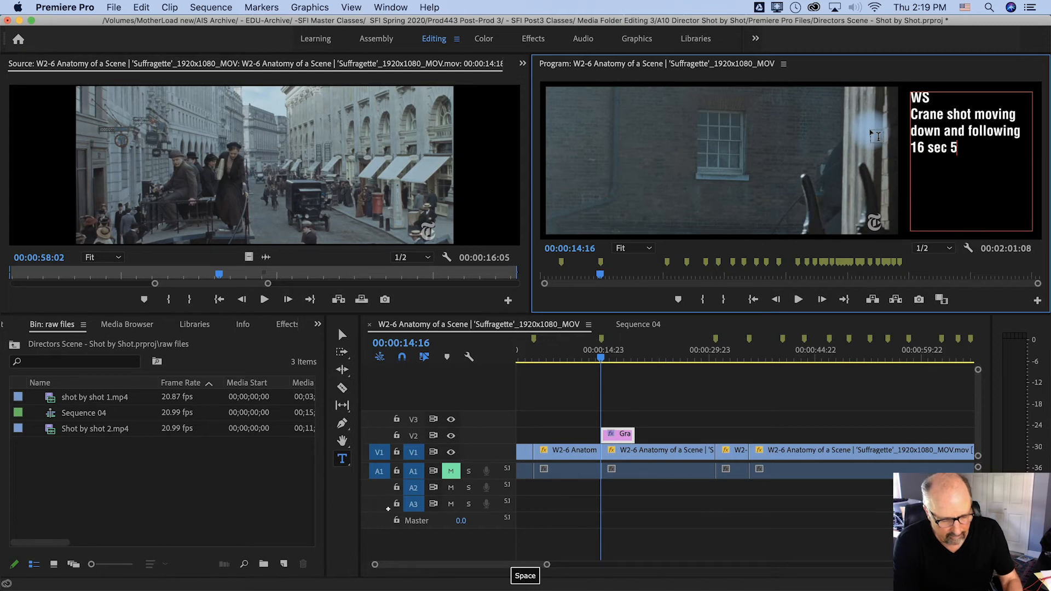
type(" Fr")
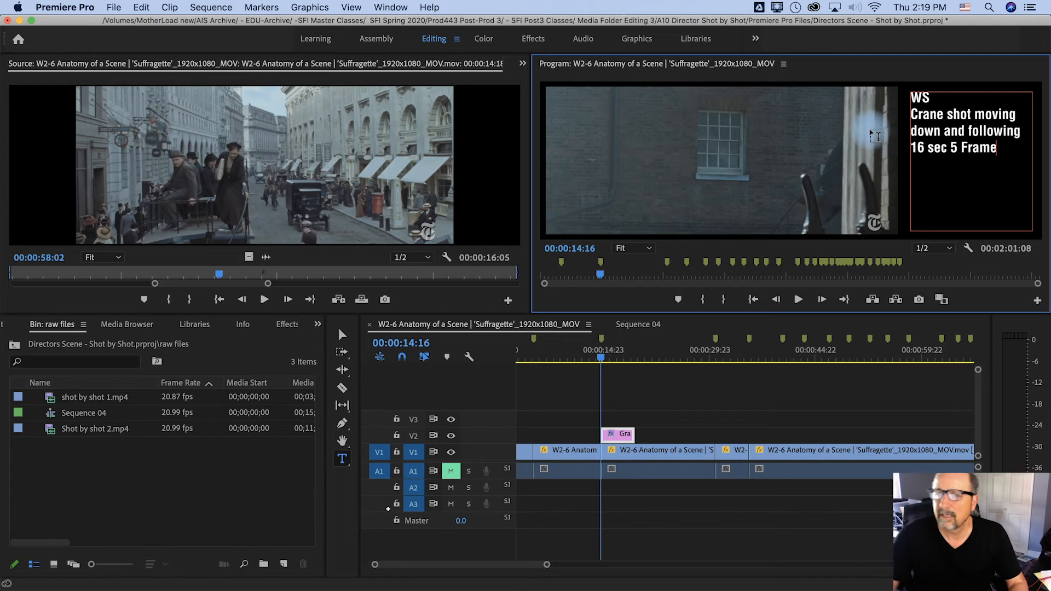
type("ame")
key("Return")
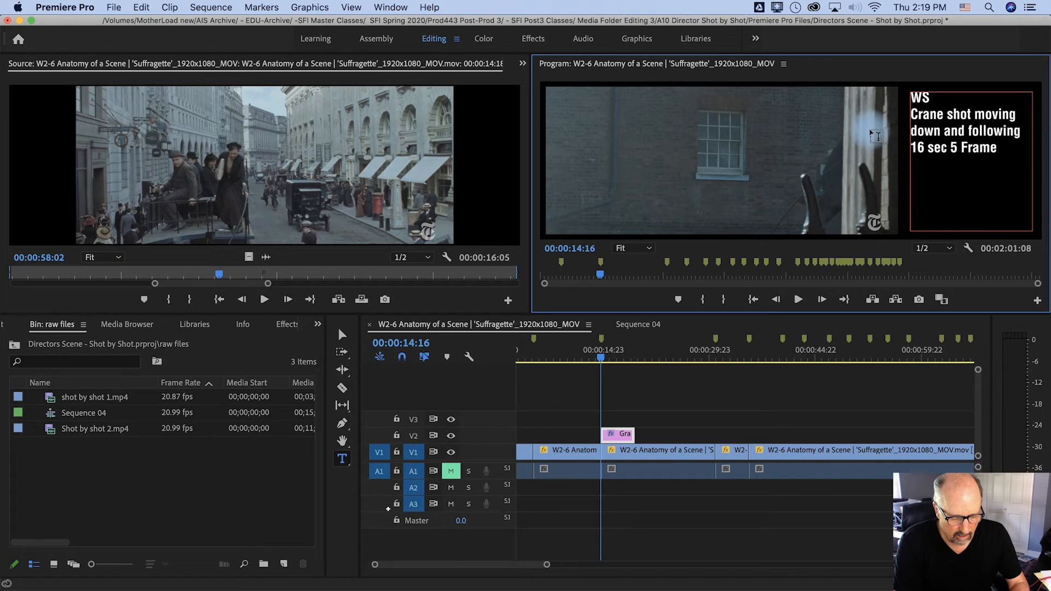
type("Cuts ")
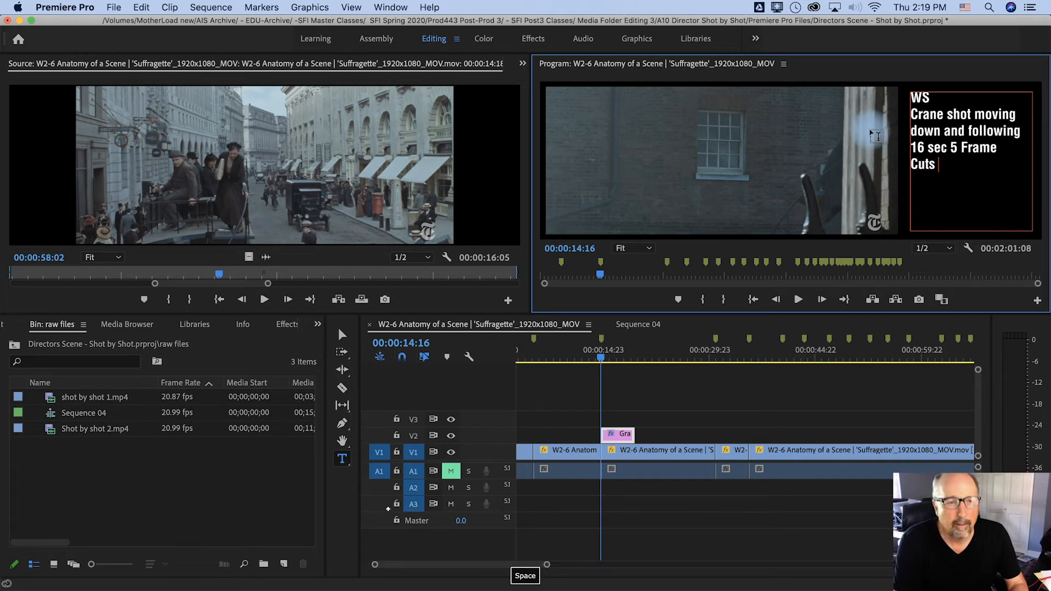
type("passing behind ")
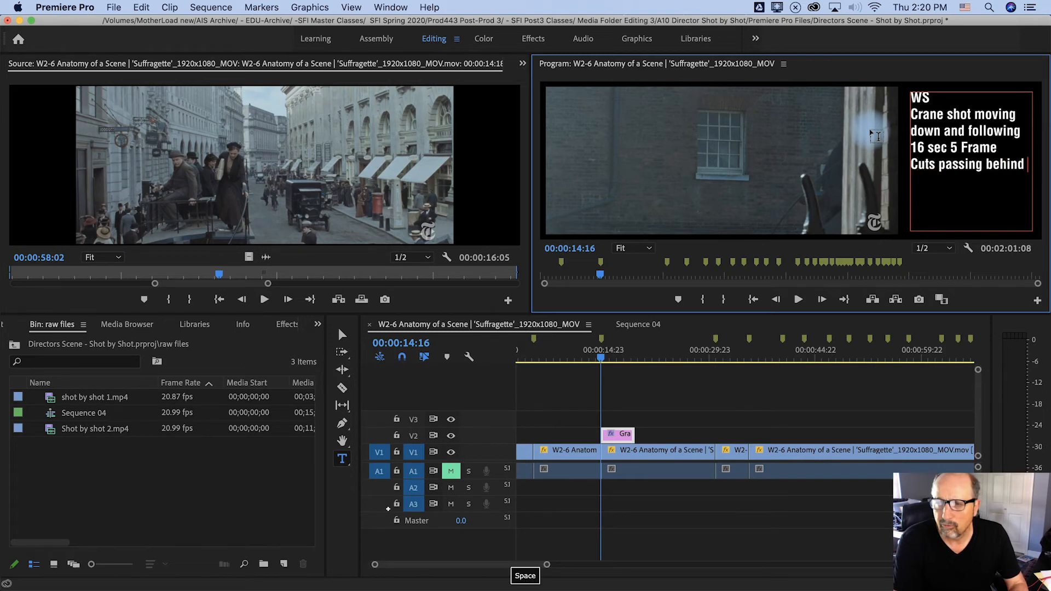
type("truck.")
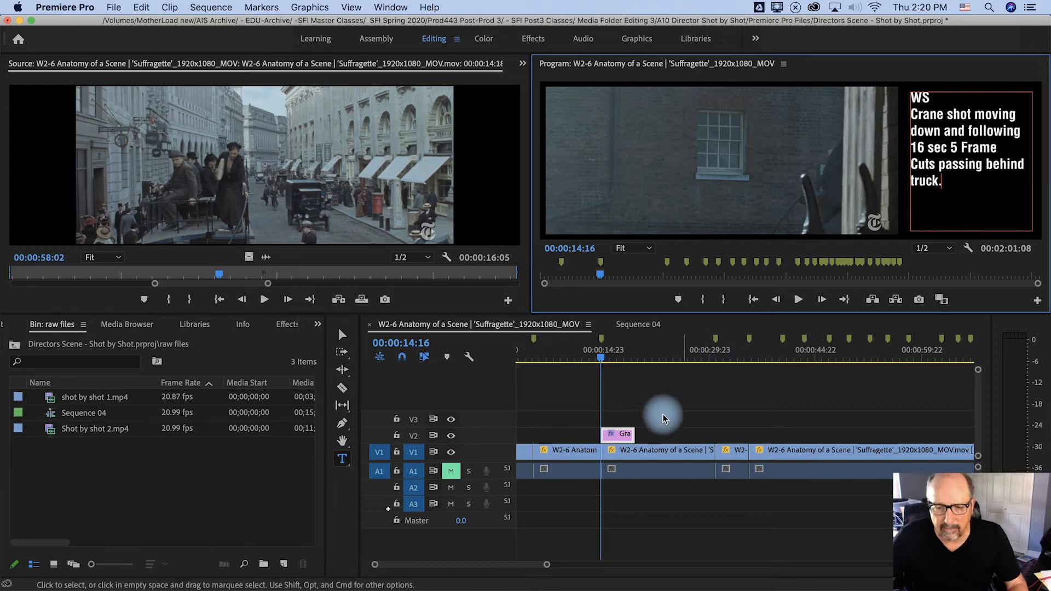
Extend the crane-shot text graphic to just before its shot ends, and move the playhead to the next cut at 00:00:30:23
left_click_drag(638, 437, 706, 436)
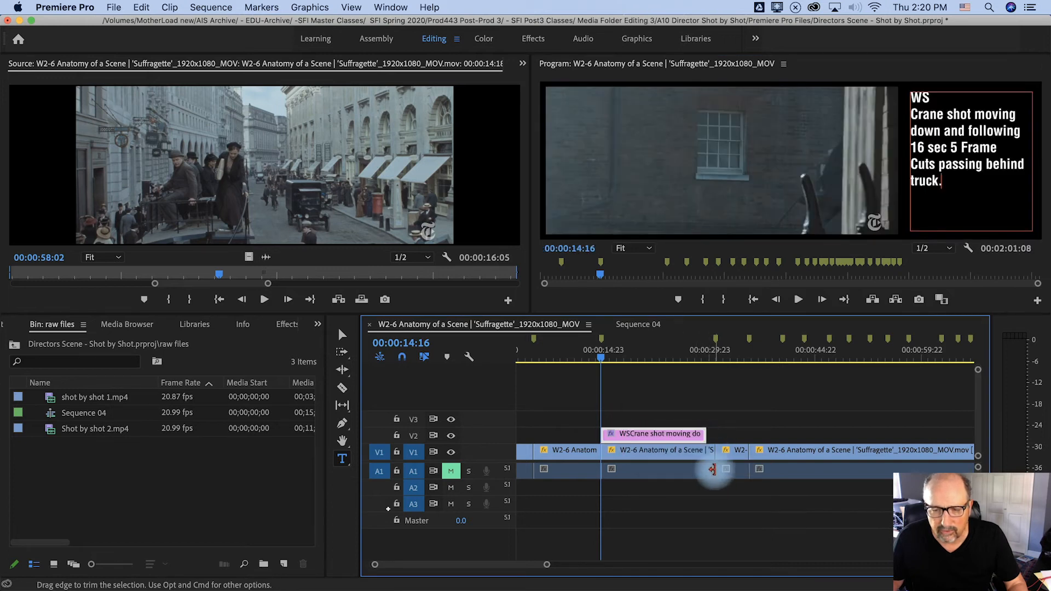
left_click(727, 429)
mouse_move(724, 360)
left_mouse_down()
mouse_move(710, 363)
mouse_move(719, 361)
left_mouse_up()
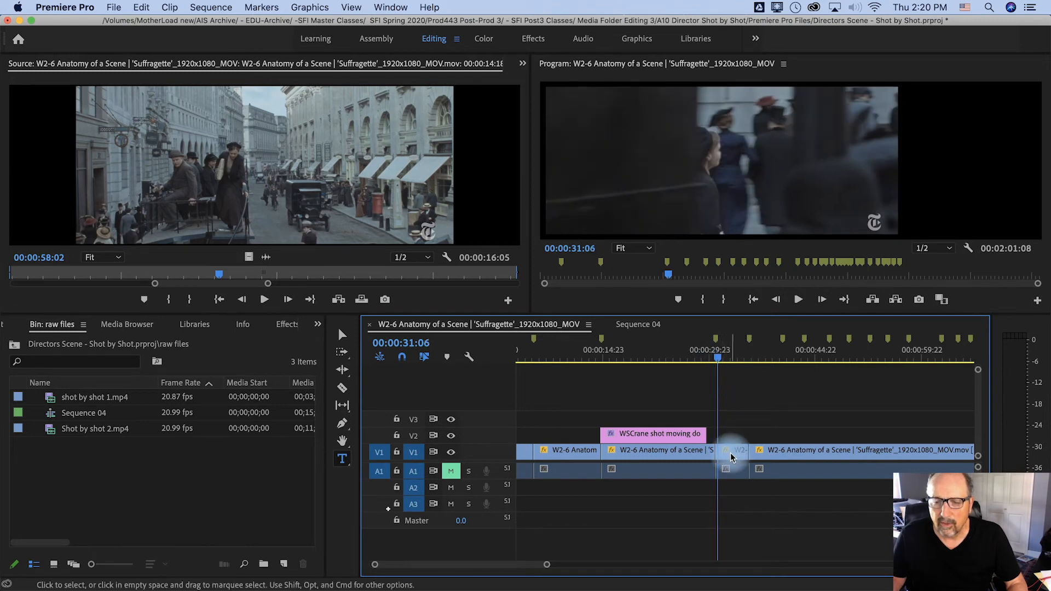
left_click_drag(719, 362, 718, 361)
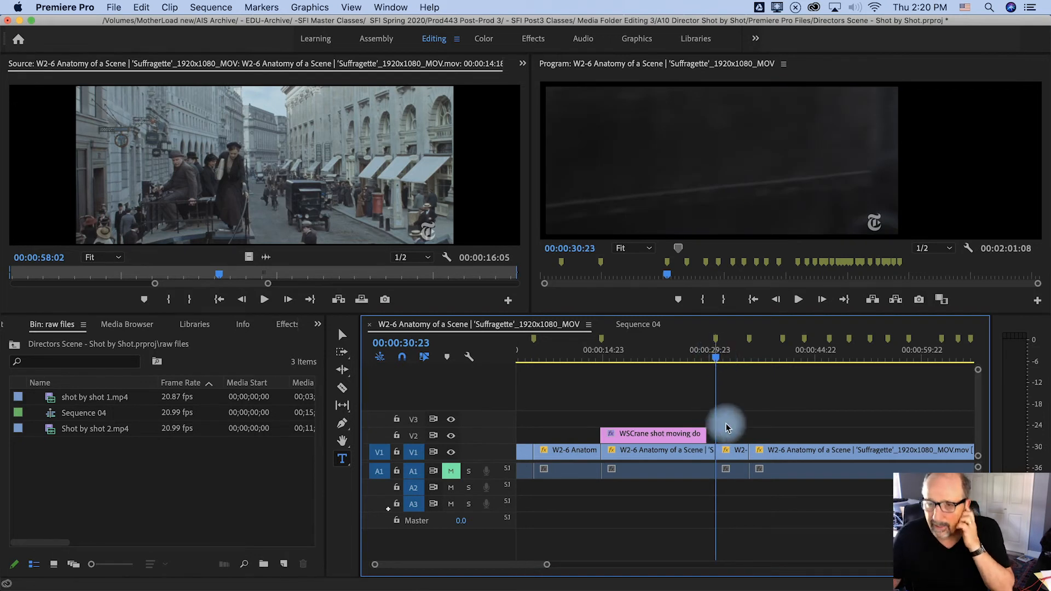
Draw a new text box in the blank area beside the picture, and play the beginning of the shot
left_click_drag(912, 92, 1032, 232)
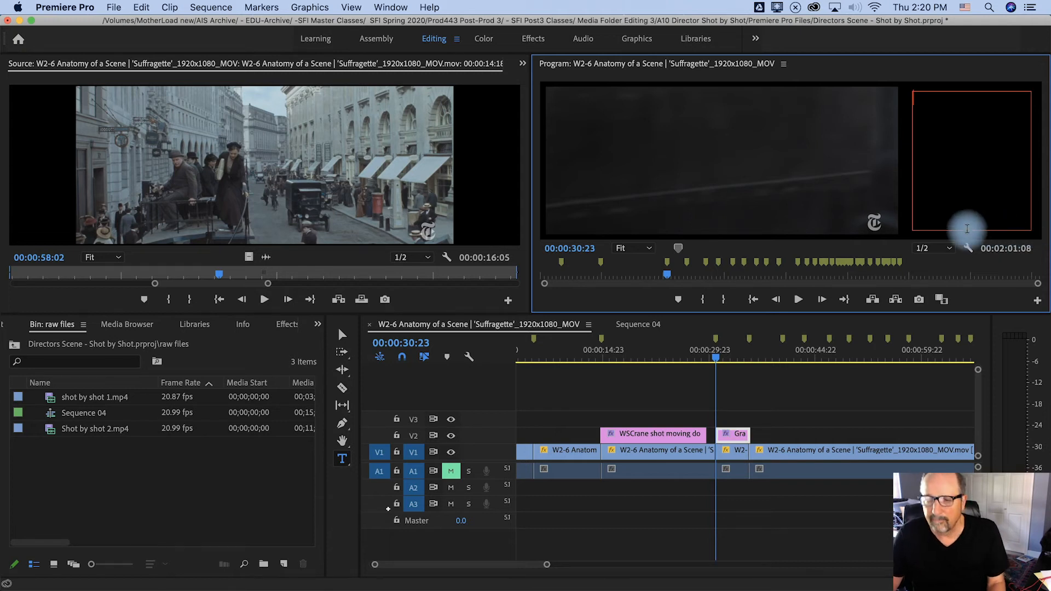
left_click(789, 390)
key("space")
key("space")
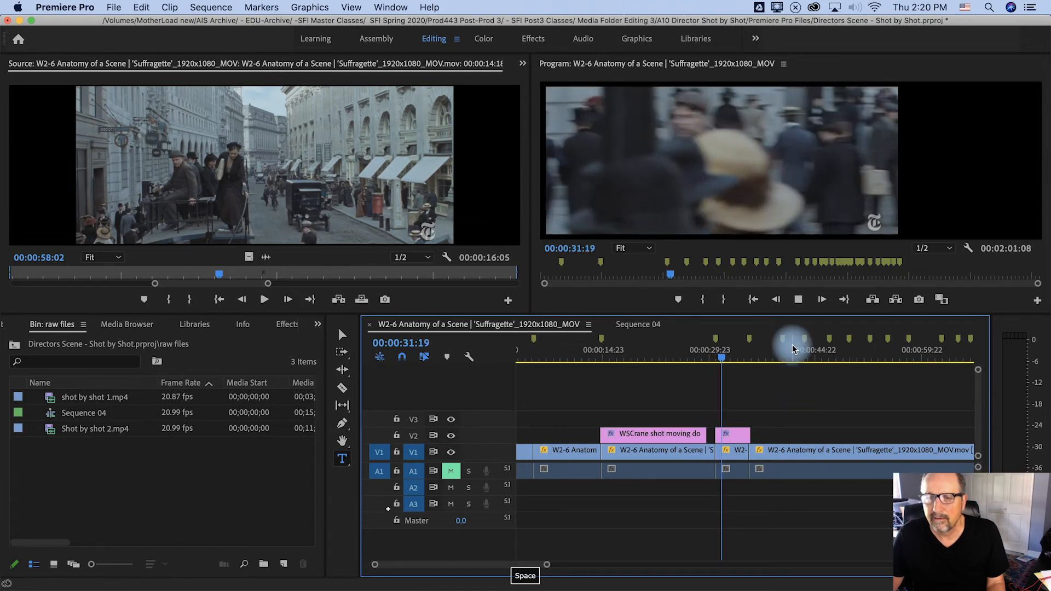
key("space")
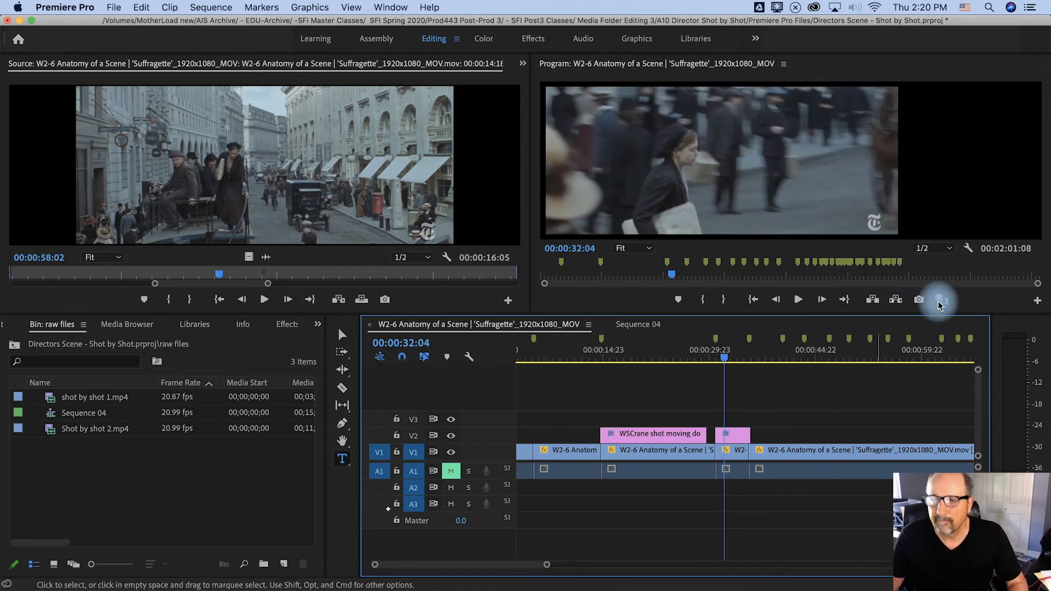
Enter "MS" and, on a second line, "Pan L to R" in the new text box
left_click(954, 176)
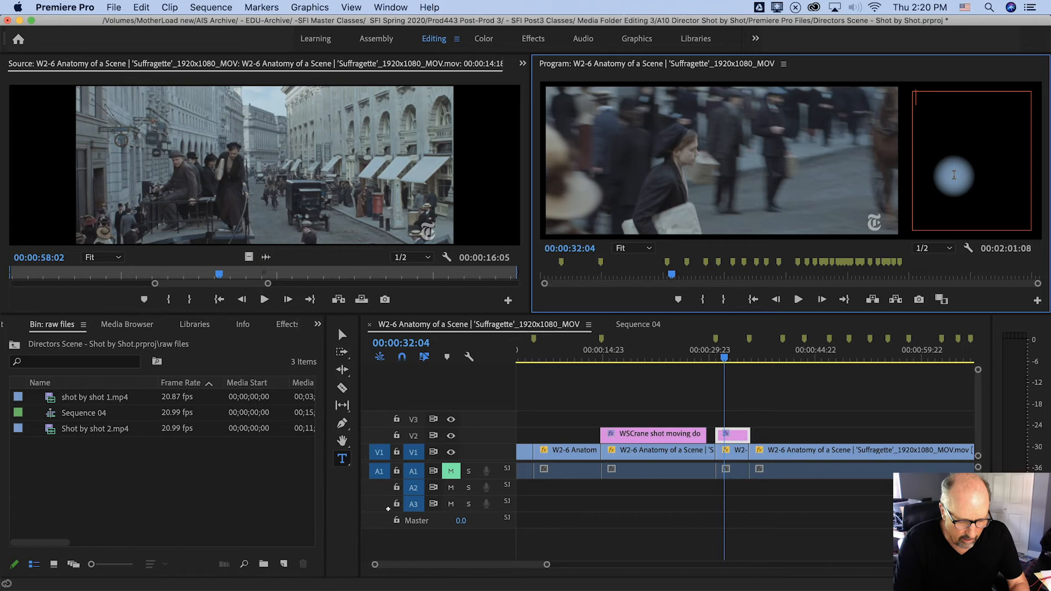
type("MS")
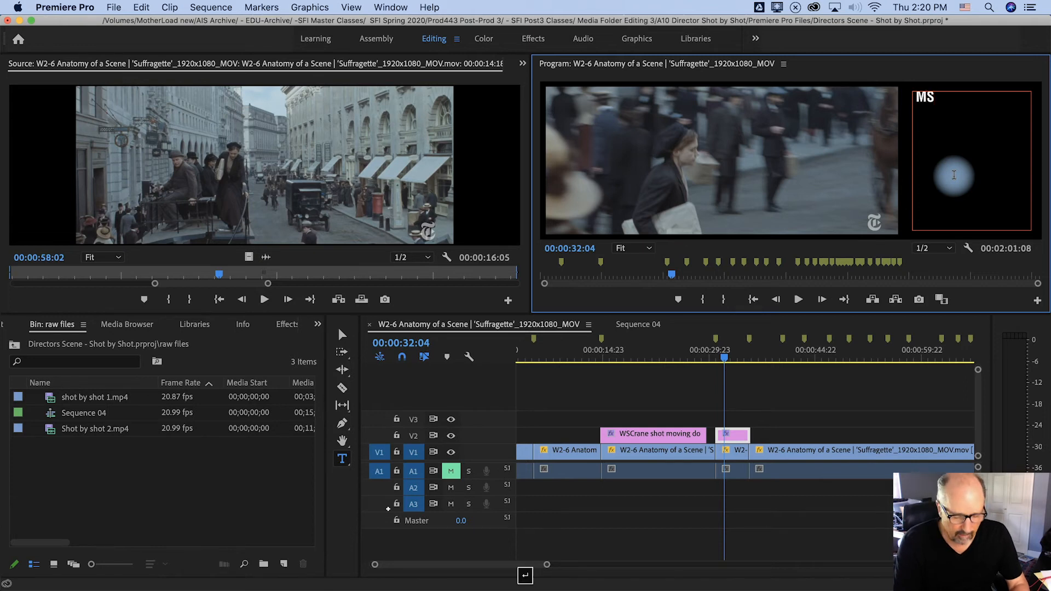
key("Return")
type("Pan ")
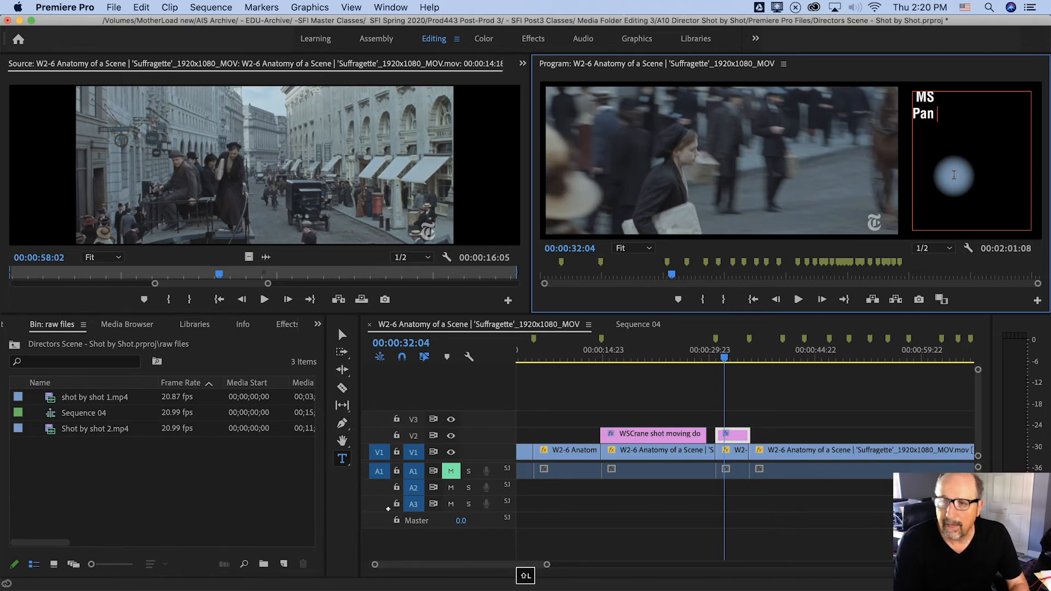
type("L to R")
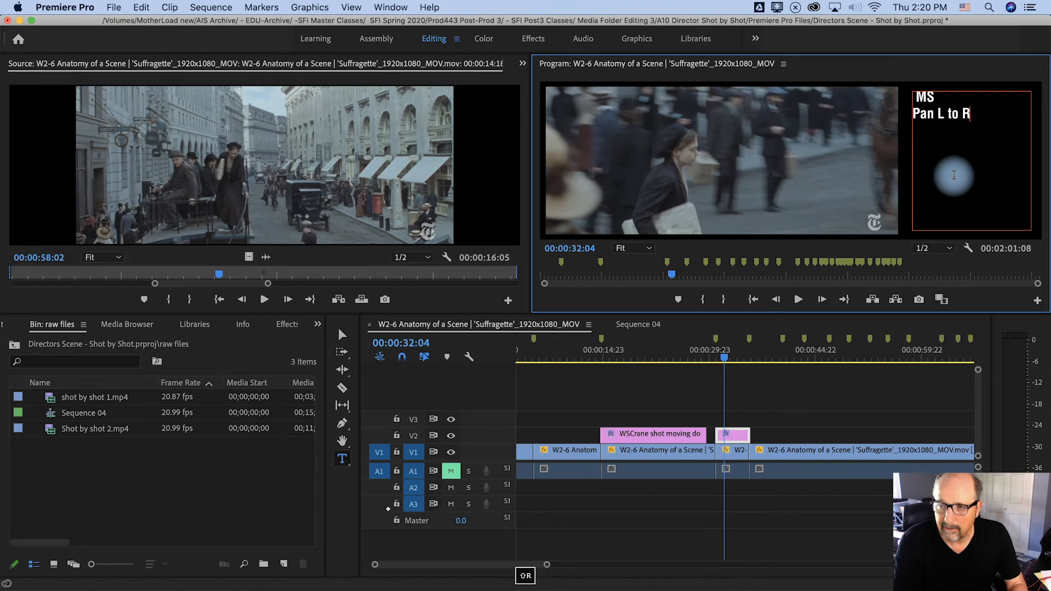
Insert "Match cut with truck" between the "MS" and "Pan L to R" lines, with a blank line on either side
key("Down")
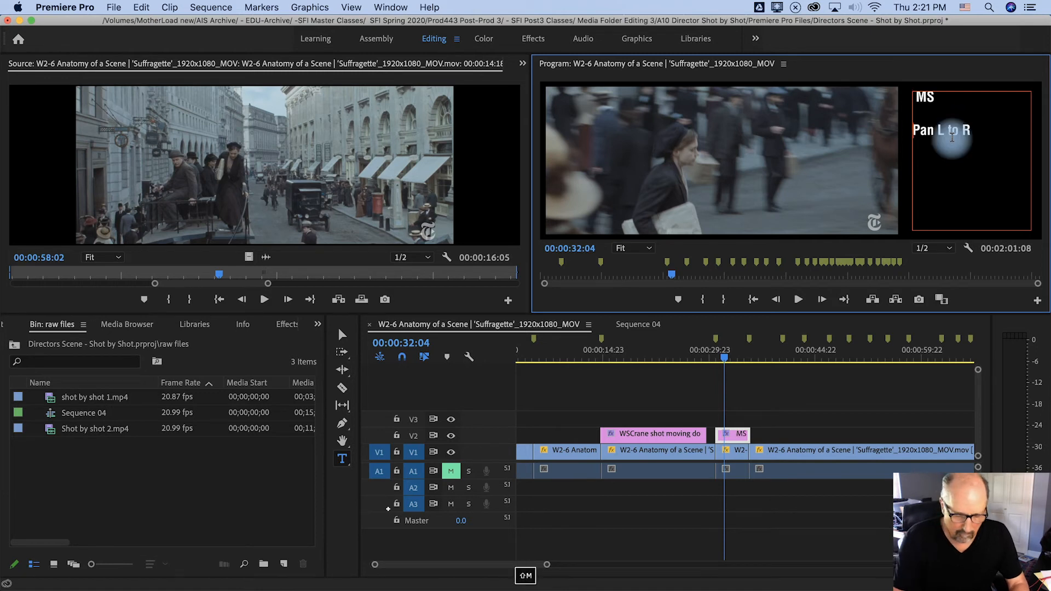
type("Match cu")
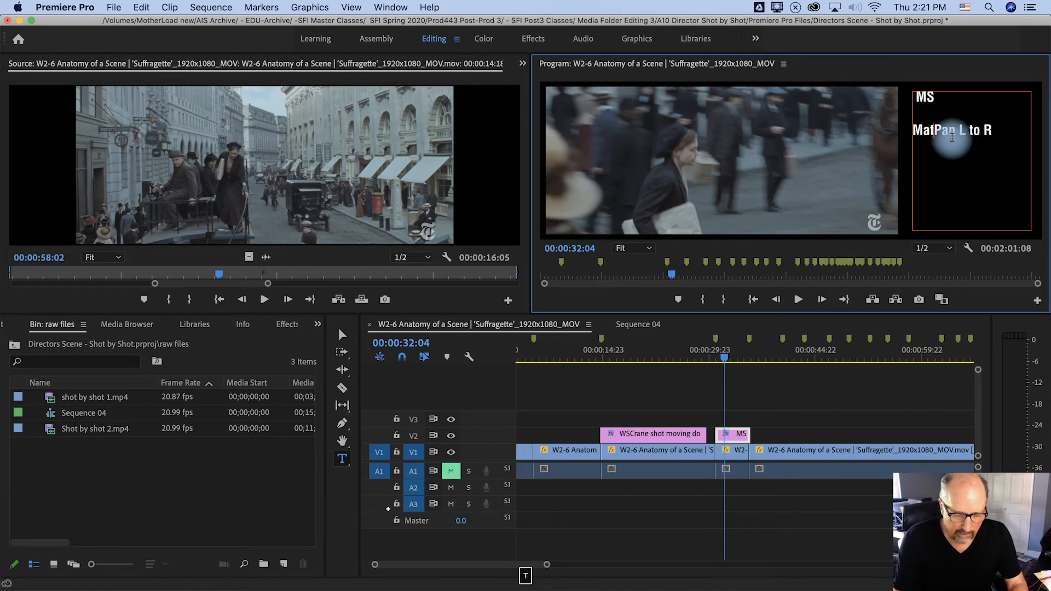
type("t ")
type("with tru")
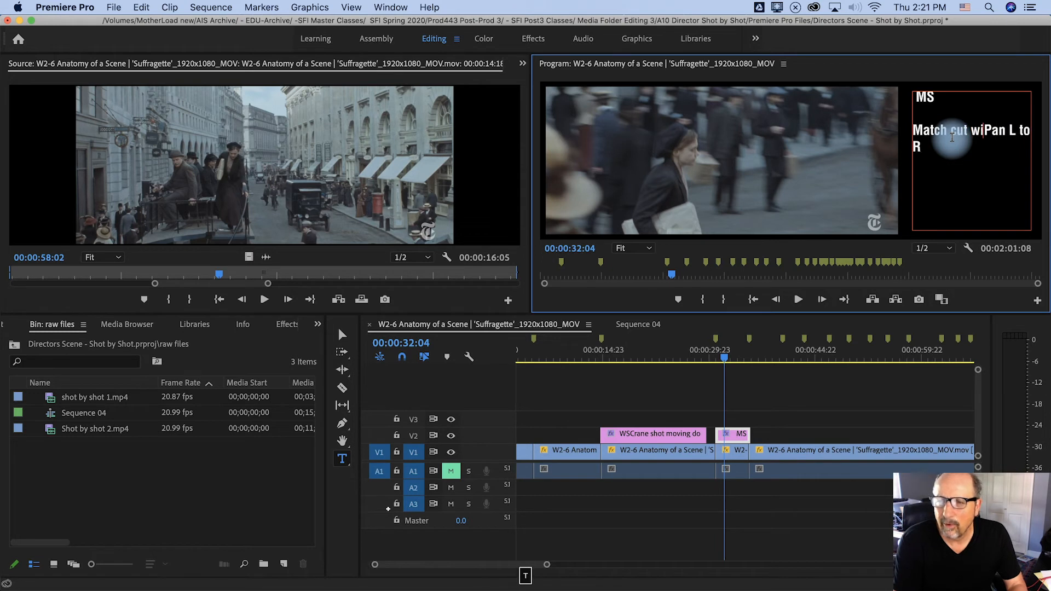
type("ck")
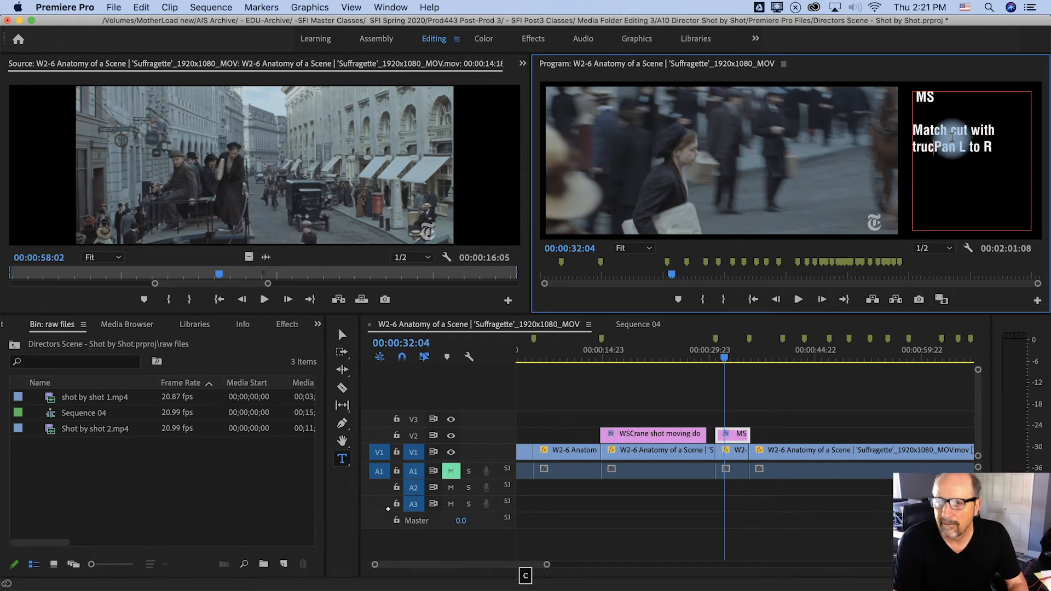
key("Return")
key("Return")
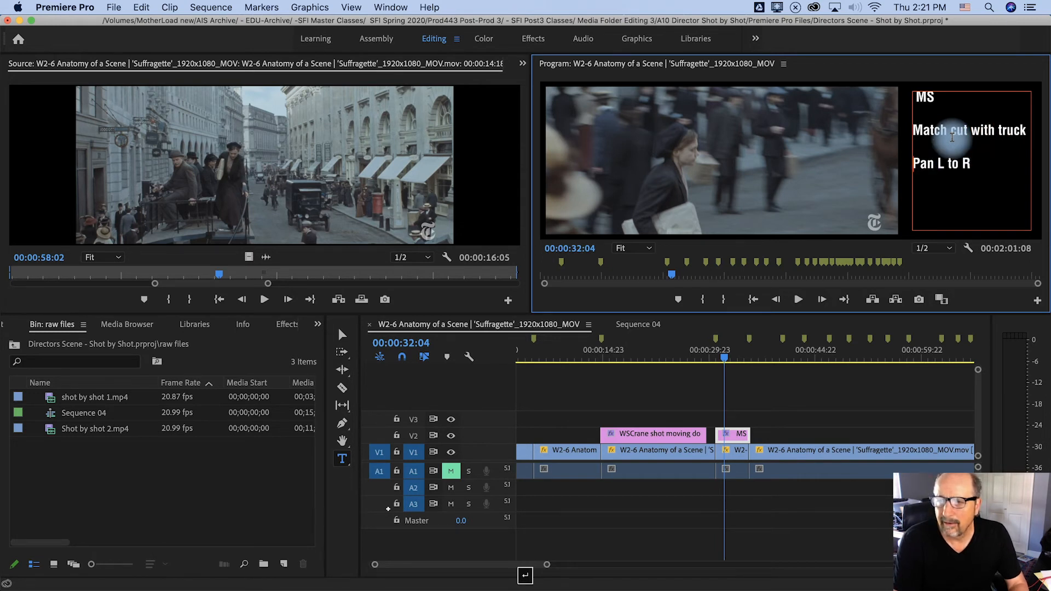
Open the panning shot in the Source monitor to check its duration, and add "4 Sec 18 Frams" below "Pan L to R"
scroll(951, 160, "up", 5)
left_click(1000, 200)
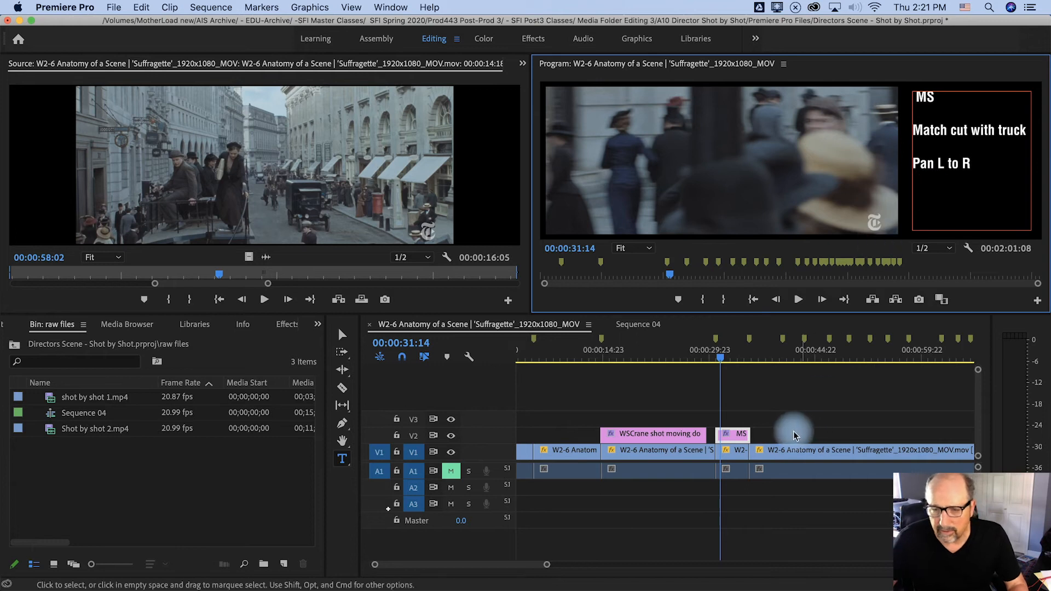
left_click(732, 438)
double_click(734, 454)
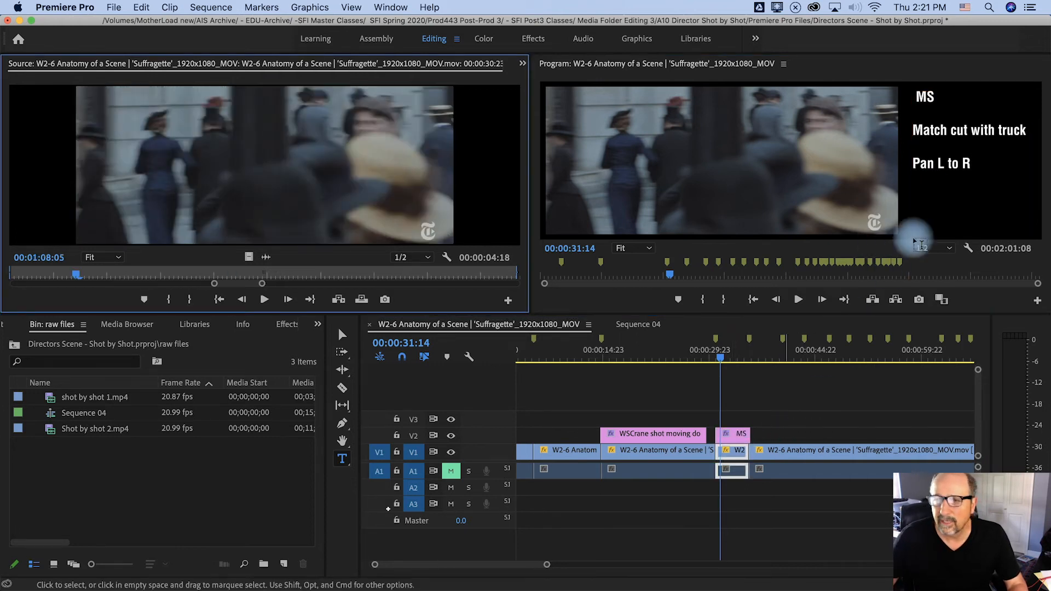
left_click(934, 190)
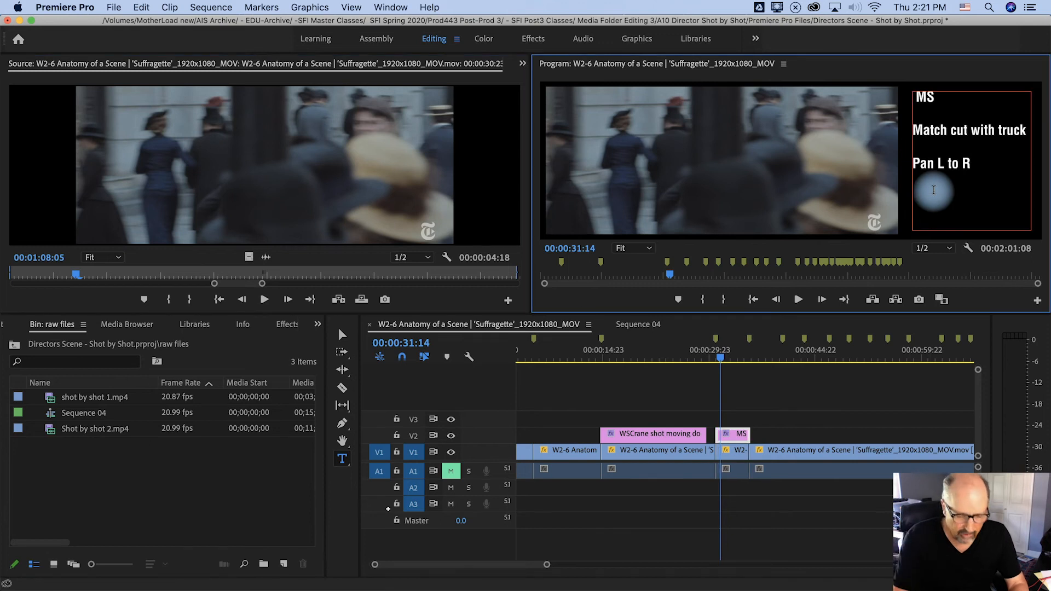
type("4 Sec 18 Frams")
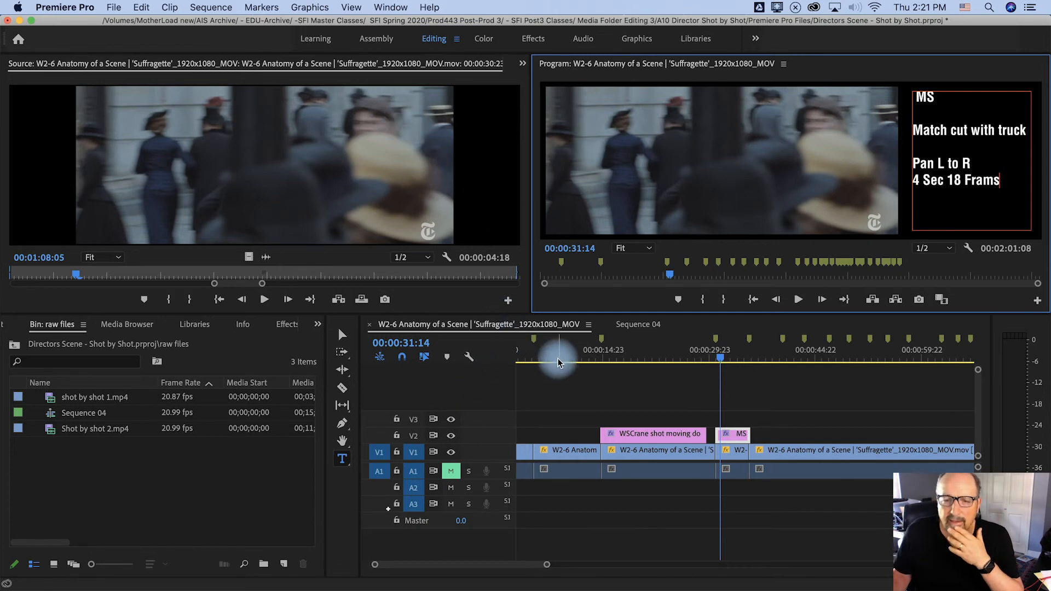
Correct the misspelled last word of the duration line to "Frames"
left_click(342, 334)
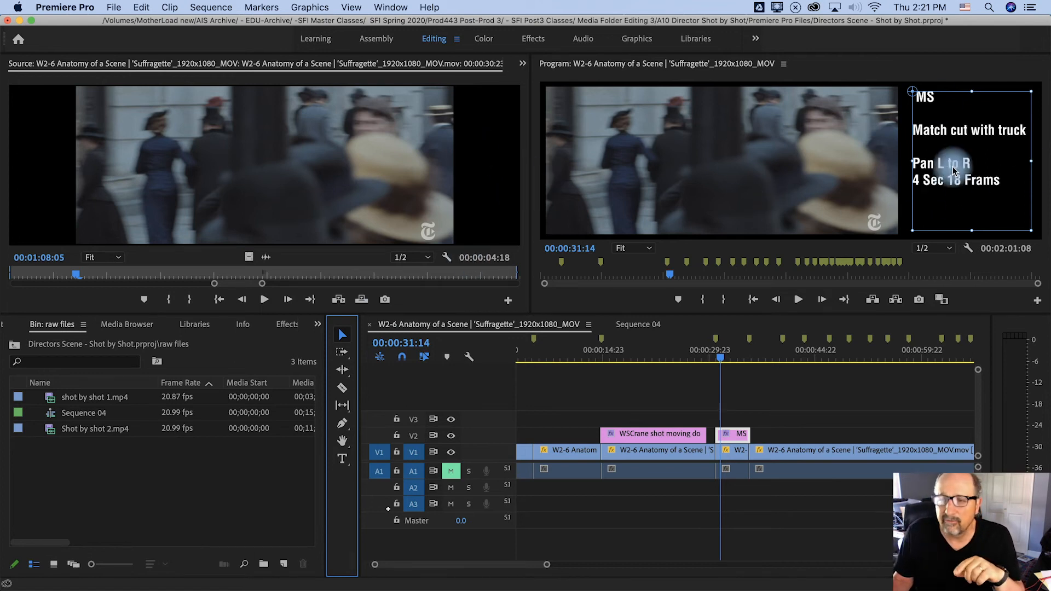
triple_click(975, 183)
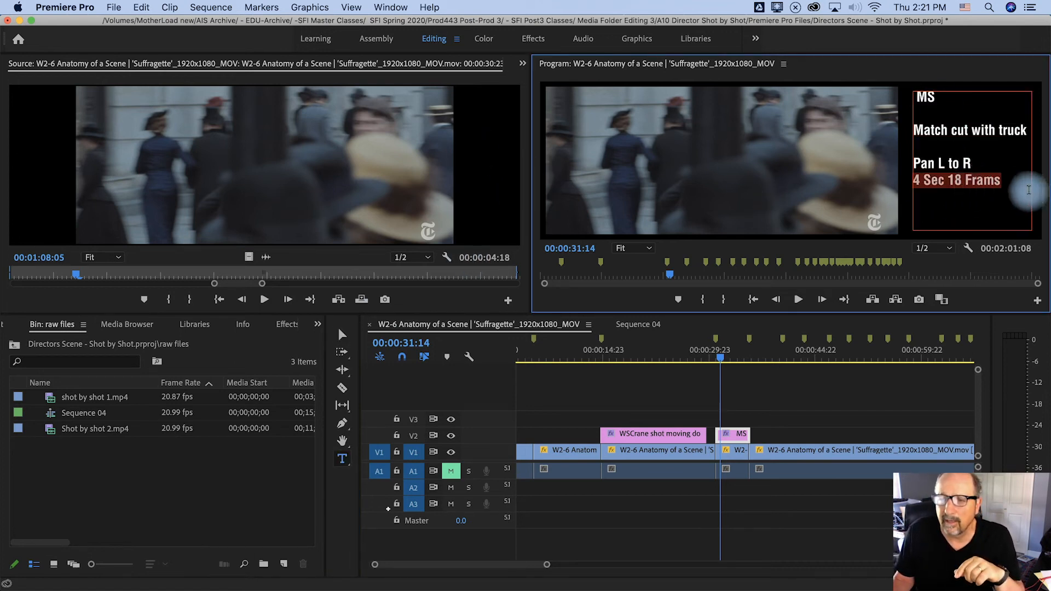
left_click(993, 185)
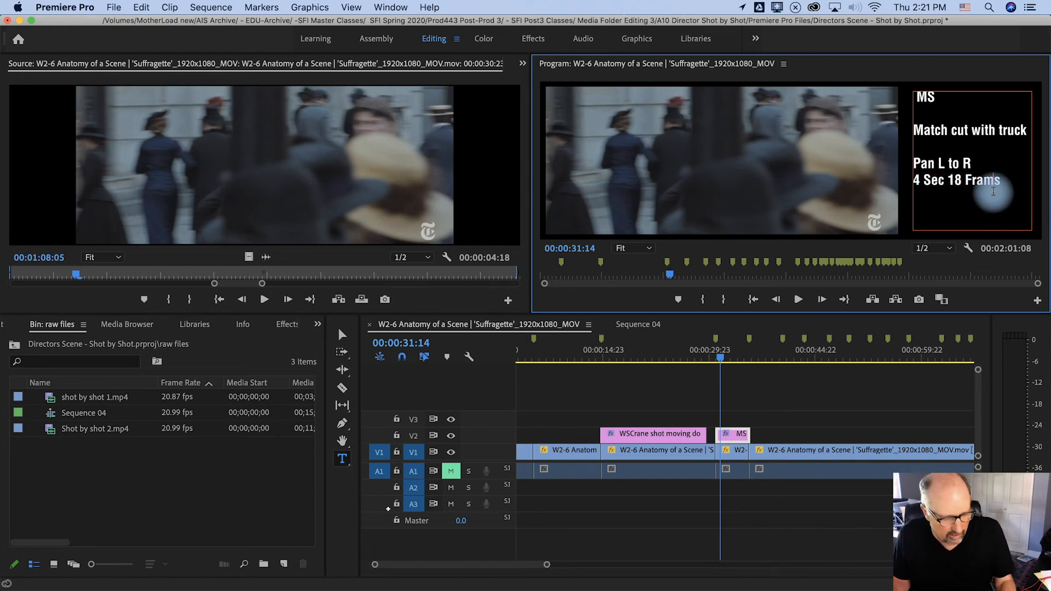
type("e")
Show the Effect Controls for the "MS" text graphic and expand its text properties
left_click_drag(1008, 183, 800, 270)
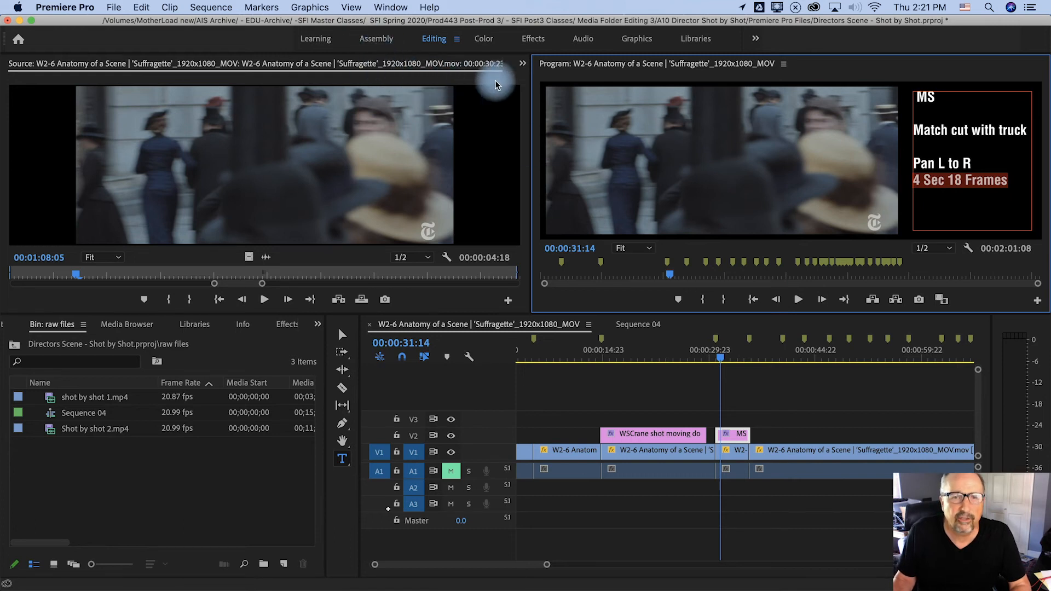
left_click(523, 64)
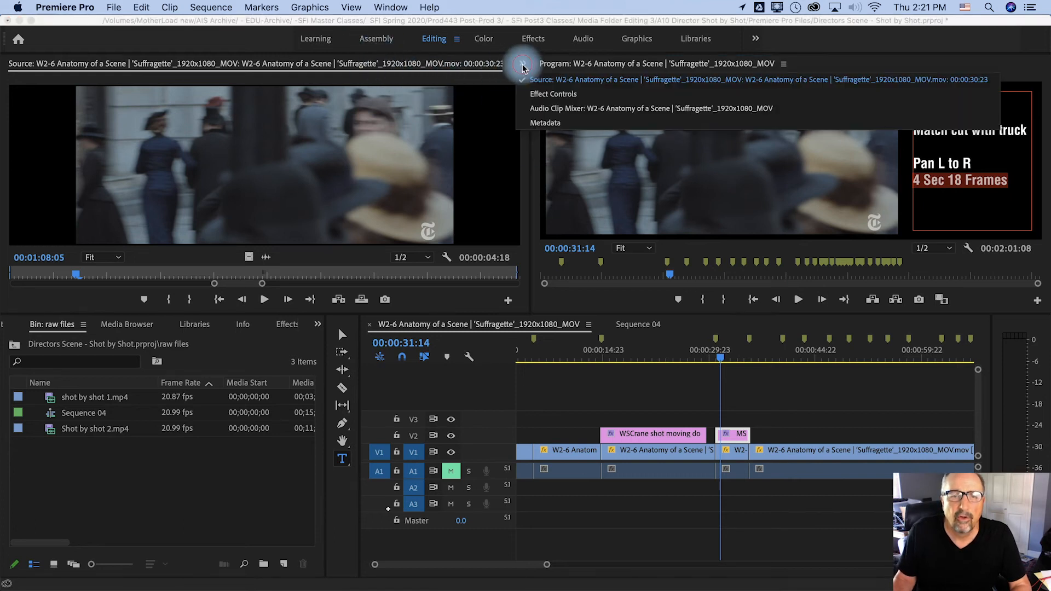
left_click(550, 96)
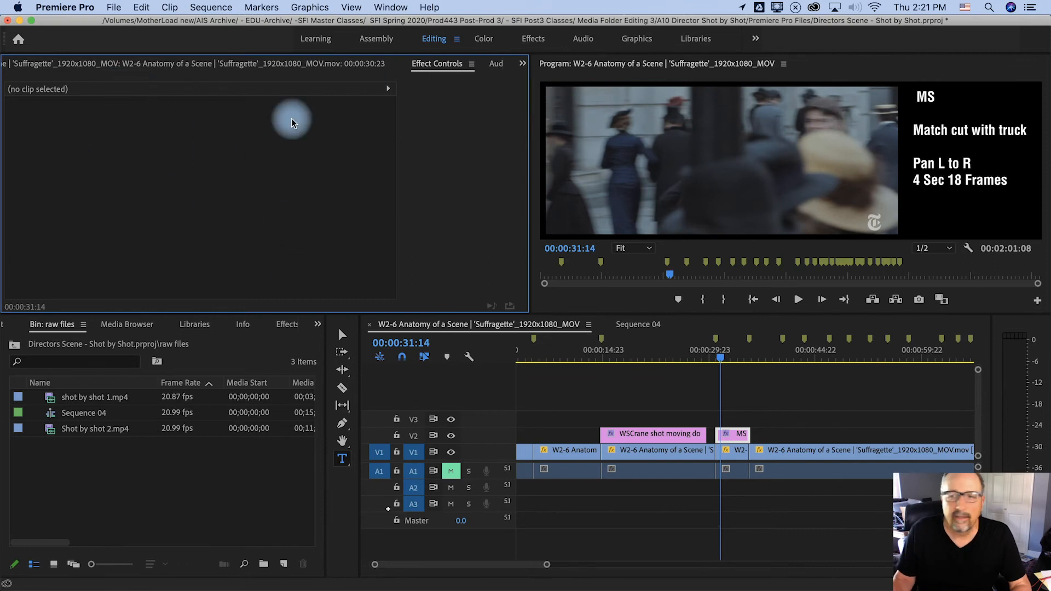
left_click(733, 437)
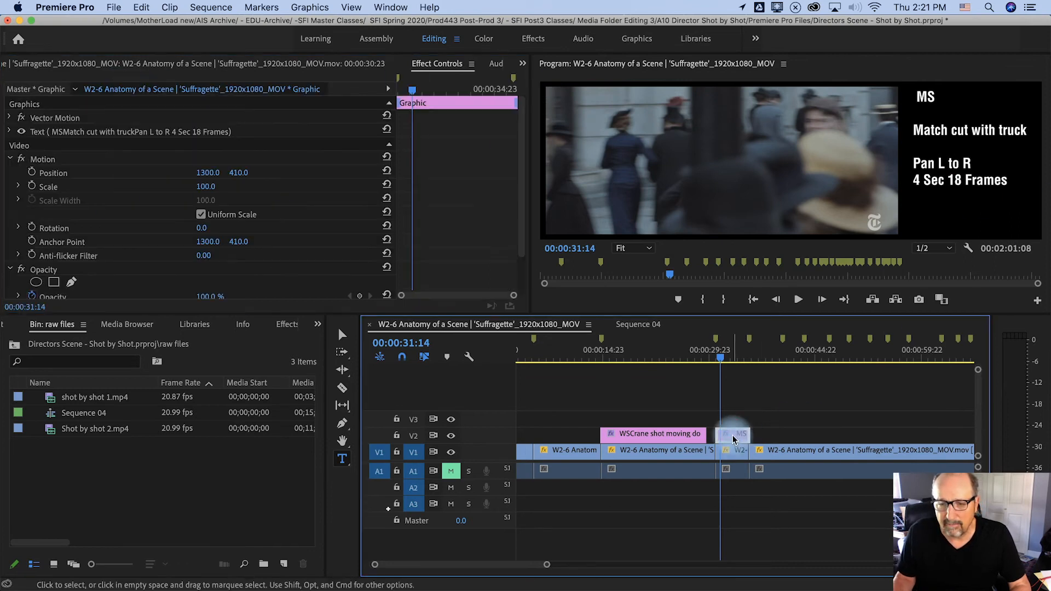
left_click(9, 132)
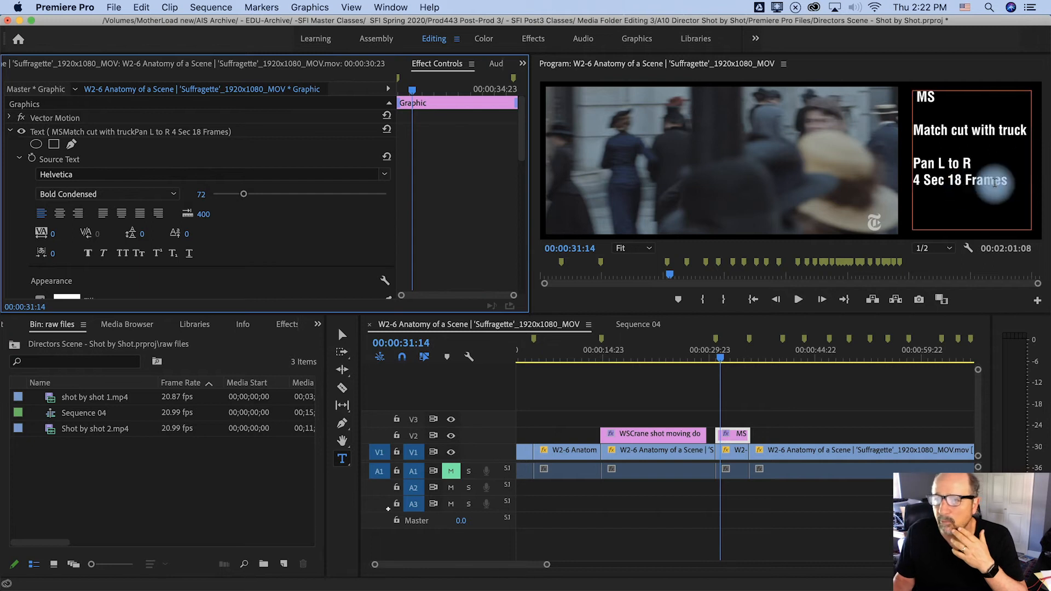
Style the "4 Sec 18 Frames" line as Black Condensed Oblique at size 70, try centered alignment, and return the text to left alignment
left_click_drag(1011, 183, 915, 186)
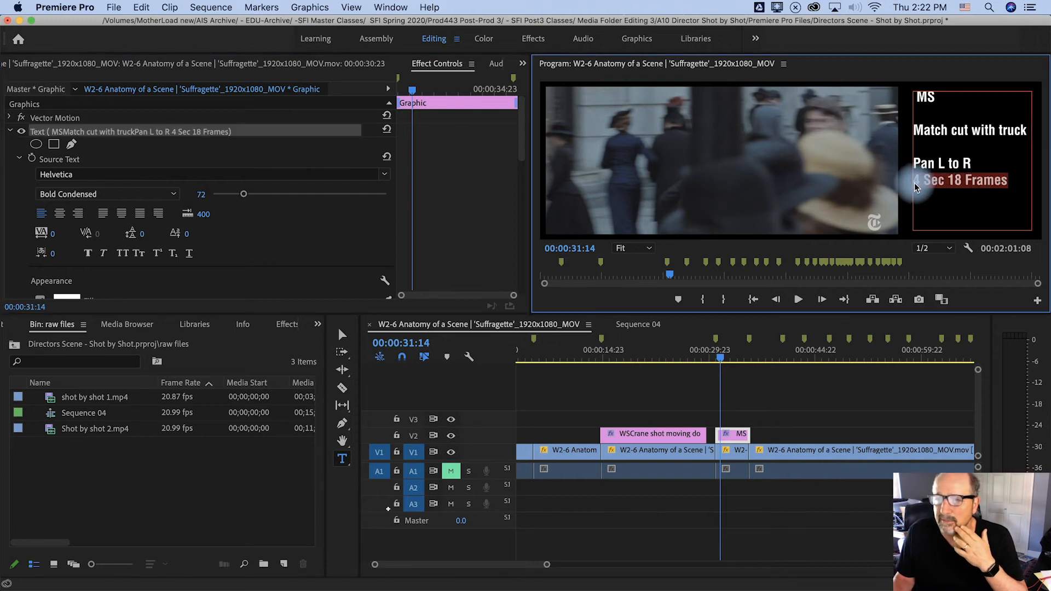
left_click(171, 195)
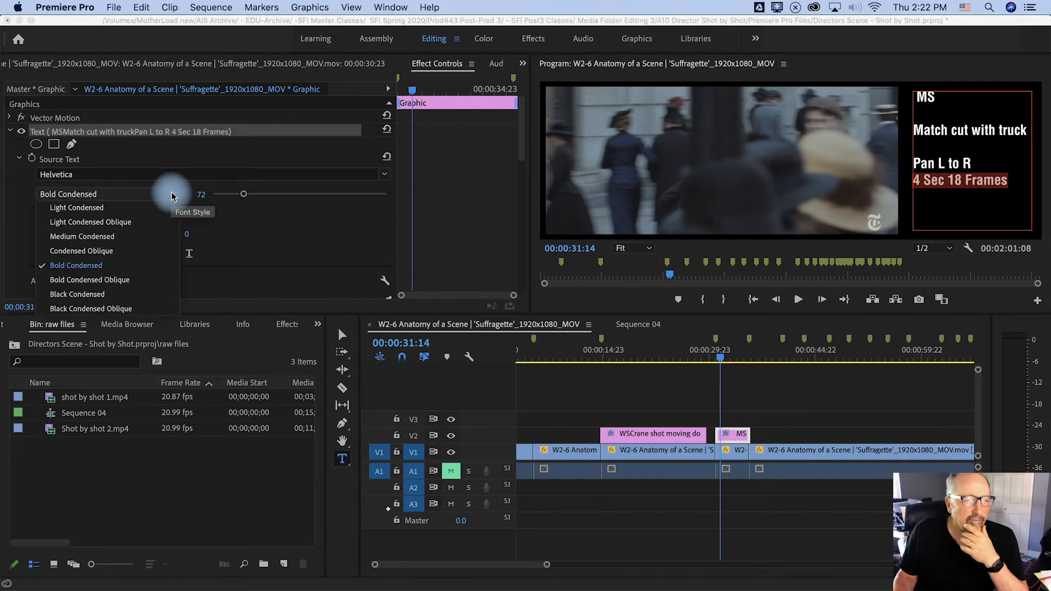
left_click(121, 309)
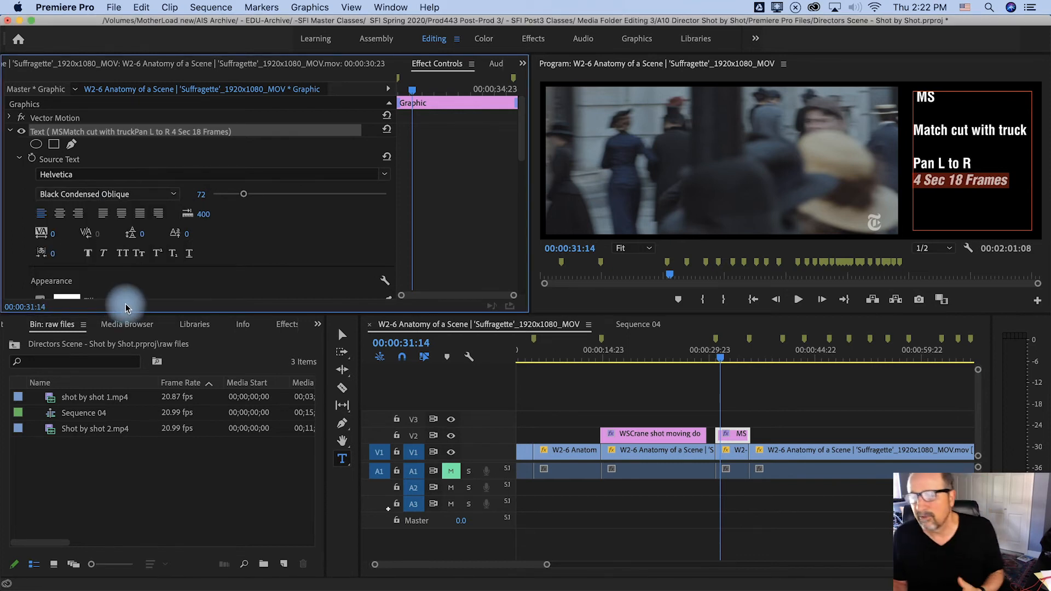
left_click(250, 197)
left_click_drag(250, 198, 243, 196)
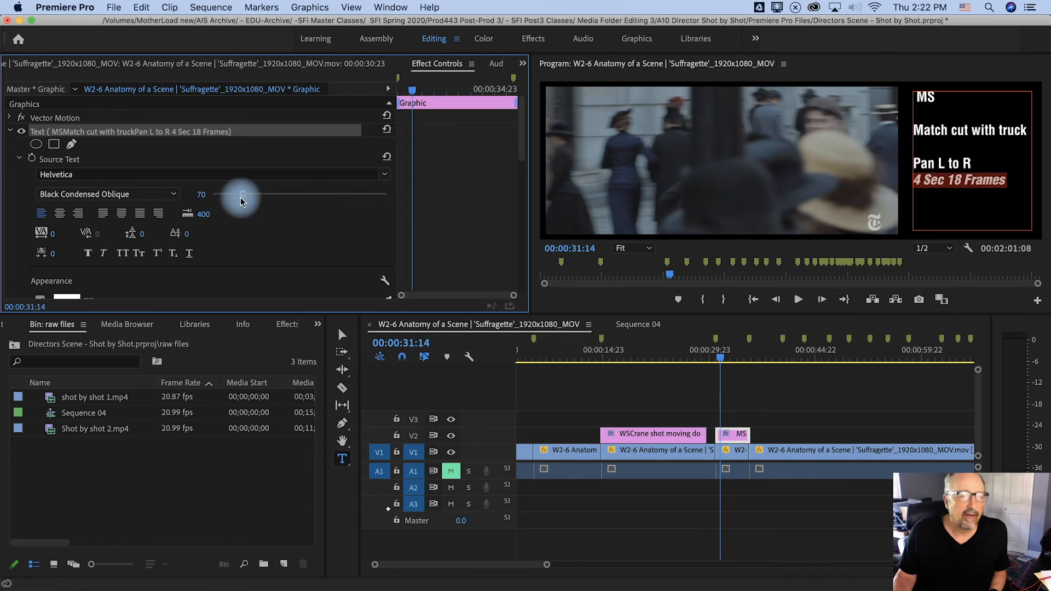
left_click(59, 213)
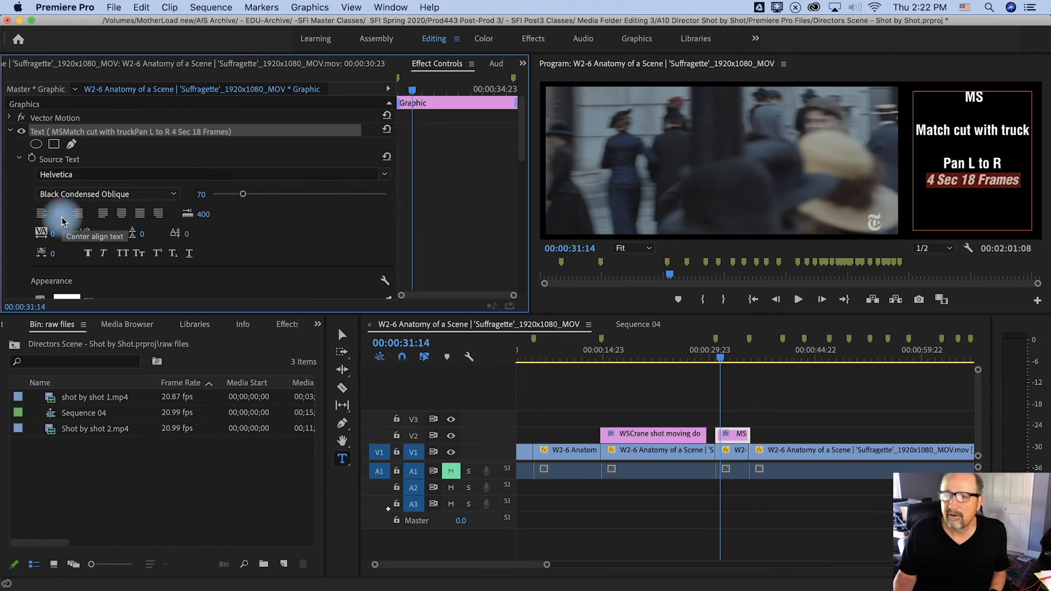
left_click(39, 219)
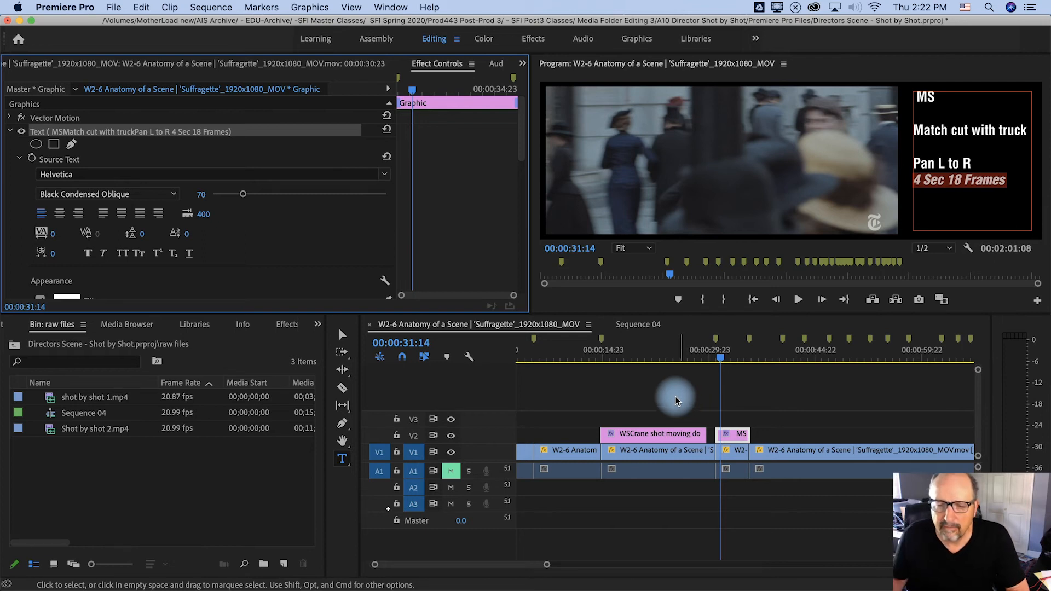
Review the crane-shot text in the timeline, and play across the cut to check the text on the following shot
left_click(693, 359)
left_click_drag(695, 358, 620, 364)
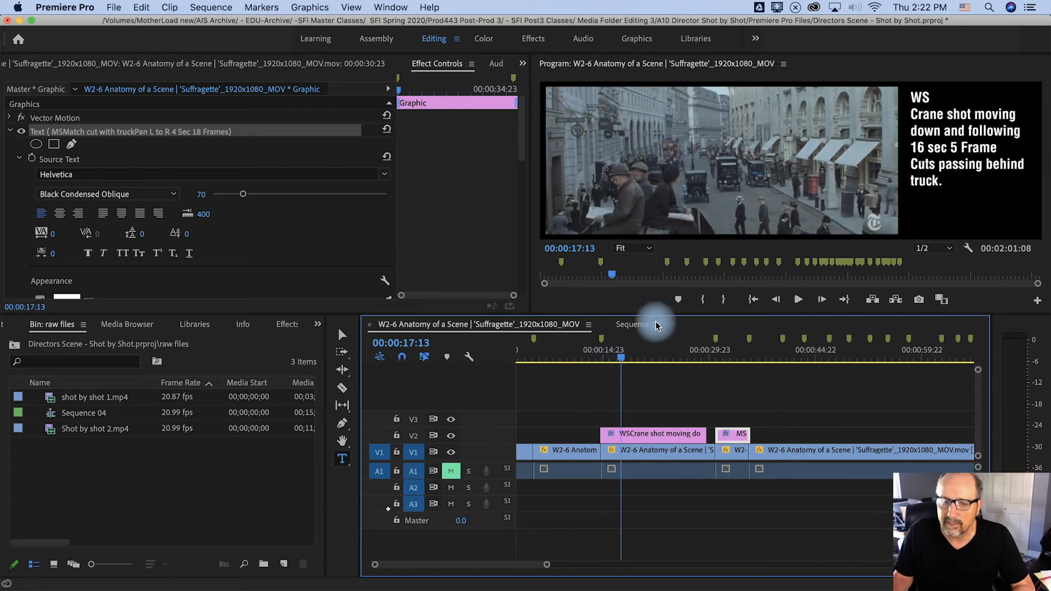
left_click_drag(624, 361, 716, 366)
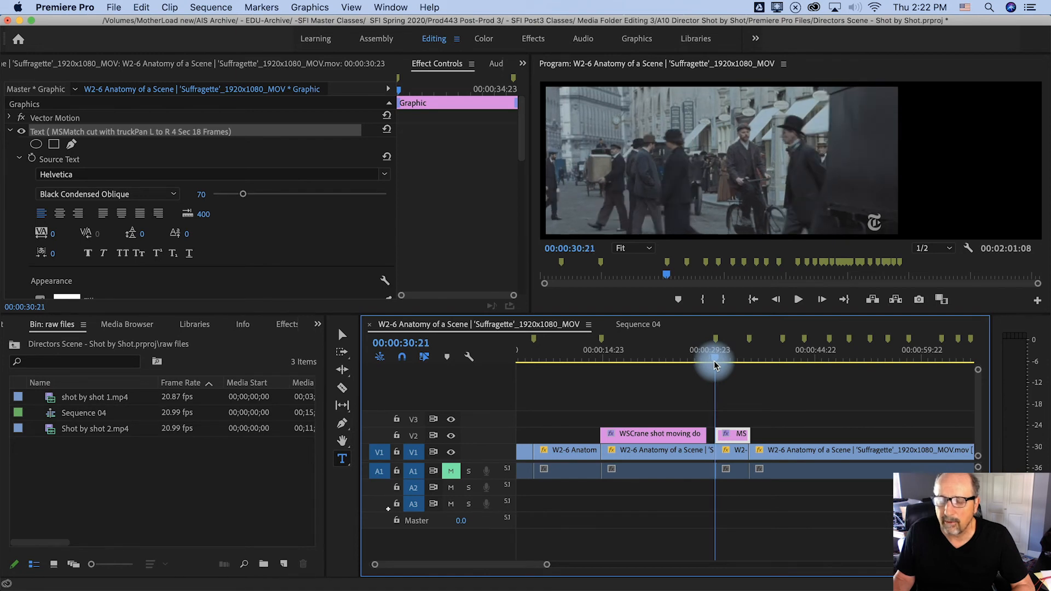
key("space")
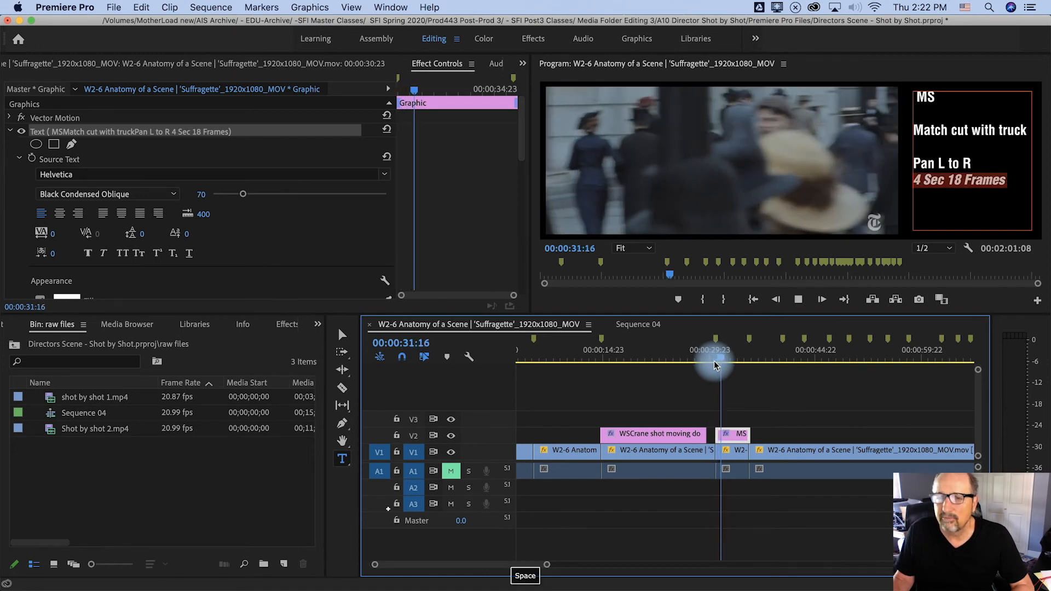
Stop playback within the "MS" match-cut shot
key("space")
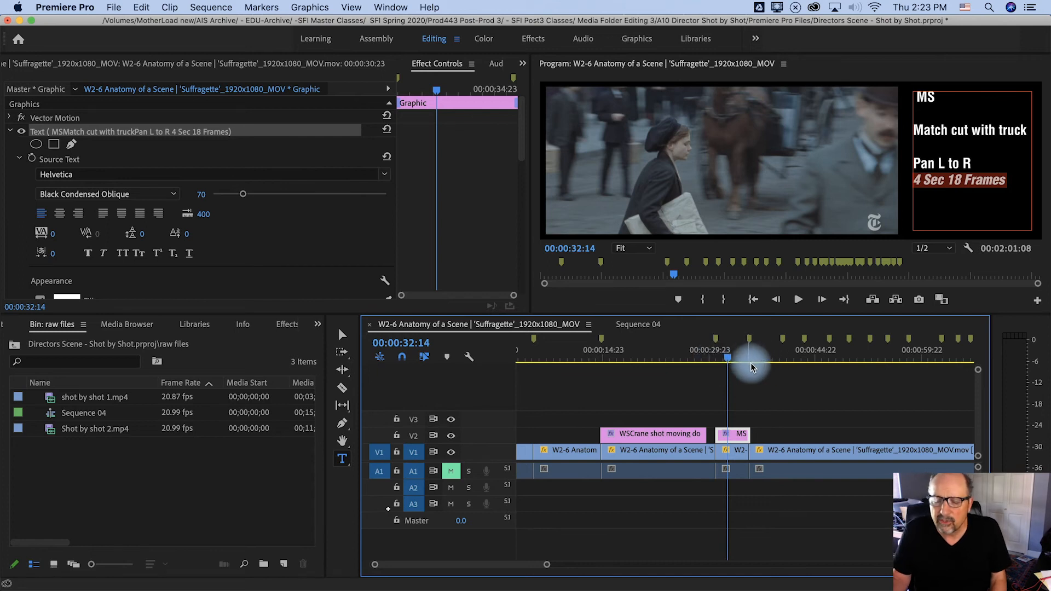
scroll(755, 369, "down", 5)
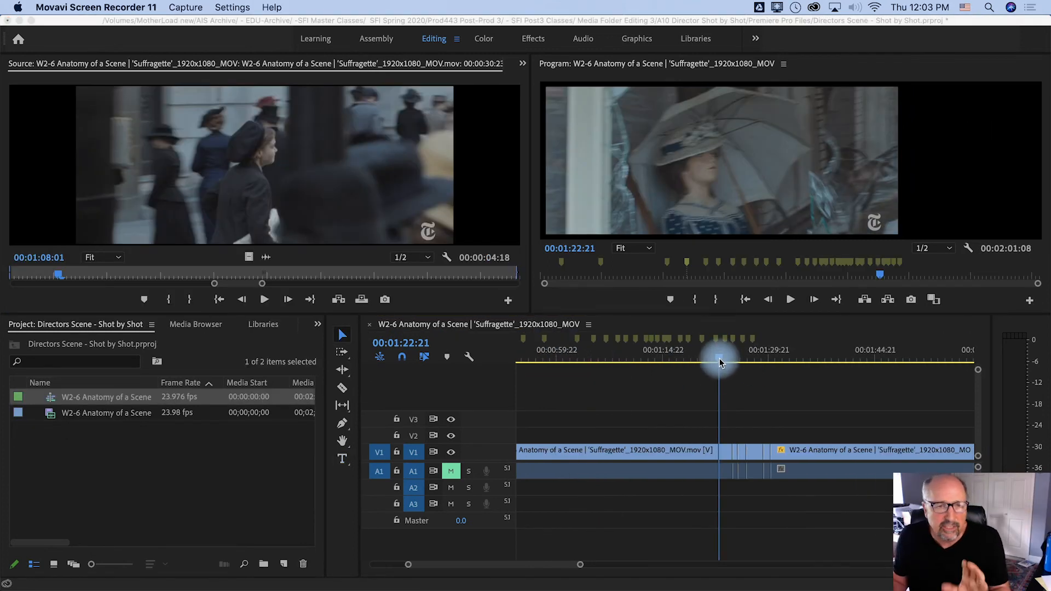
Play the short struggle shots from 00:01:22:21, pausing after each cut, and step frame by frame across the cut at 00:01:25:14
left_click(718, 362)
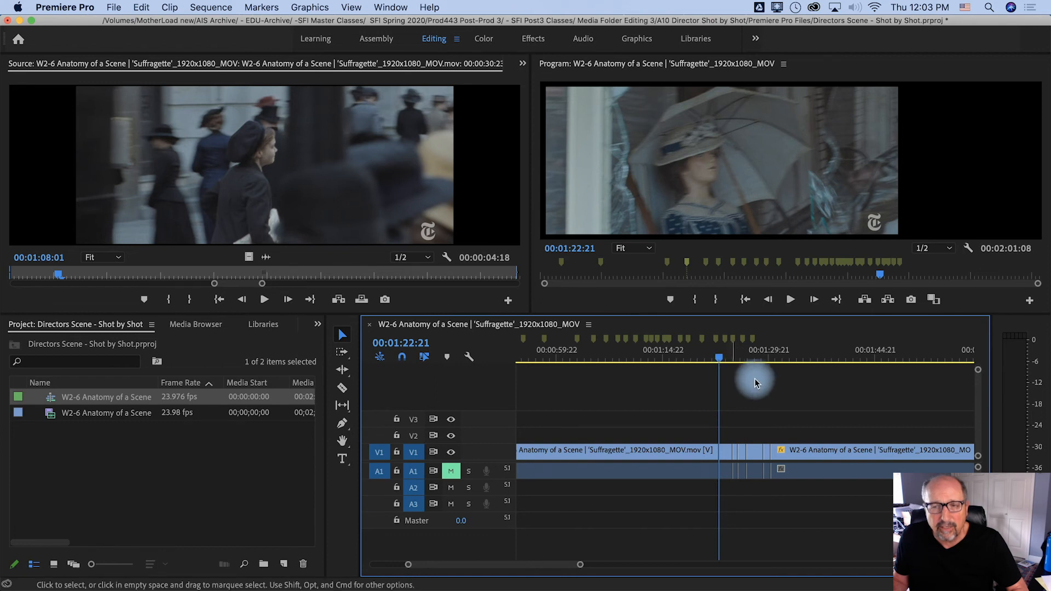
key("space")
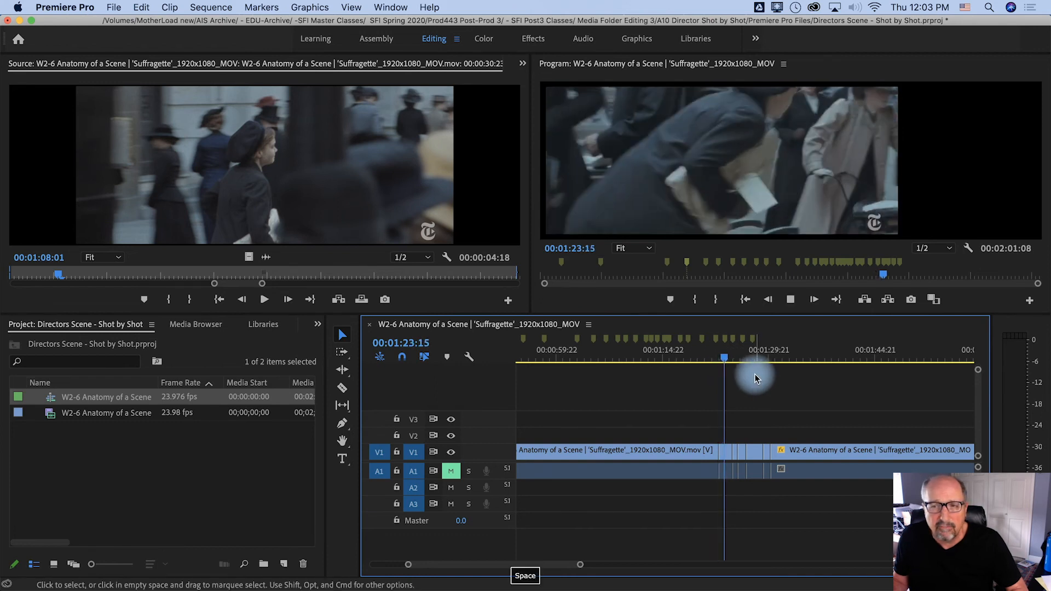
key("space")
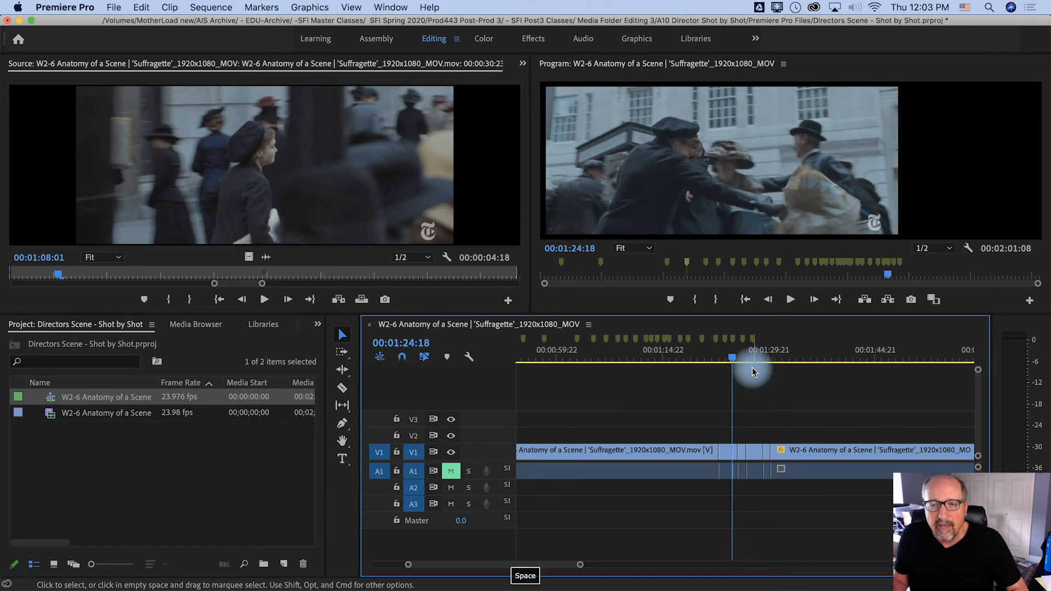
key("space")
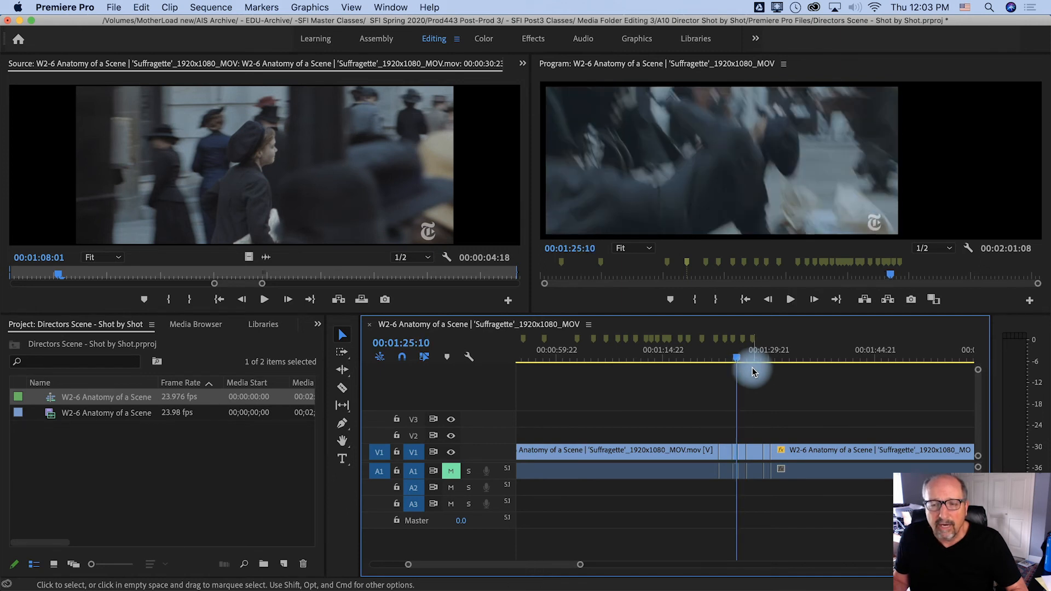
key("space")
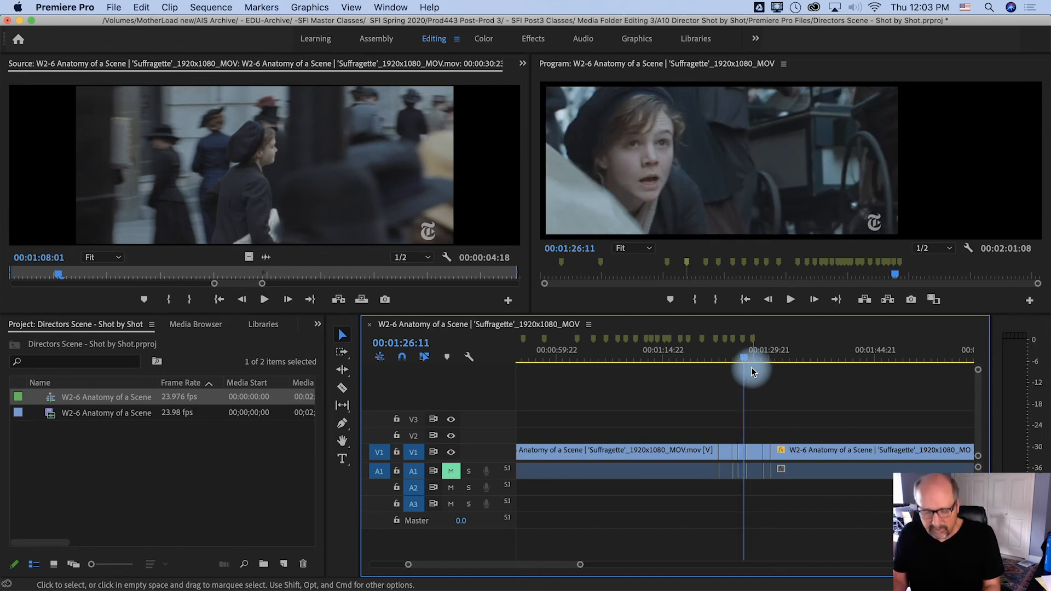
key("Up")
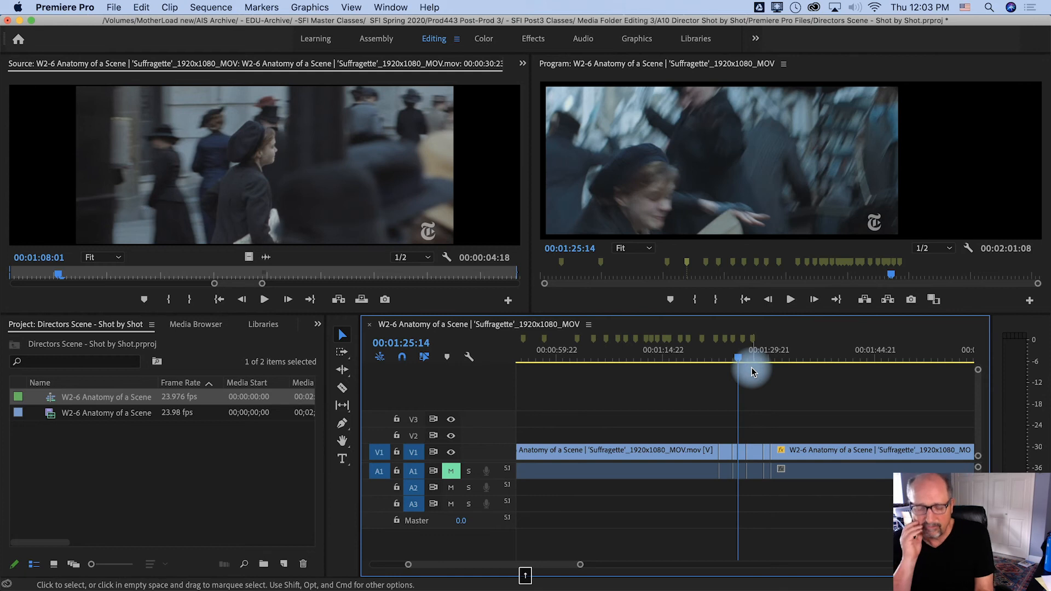
key("Left")
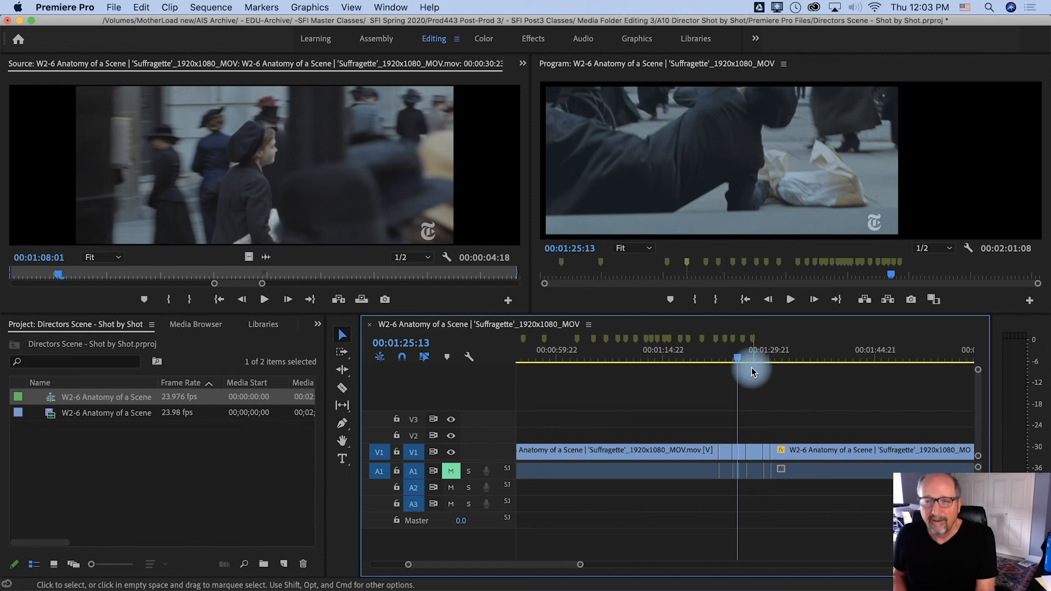
key("Right")
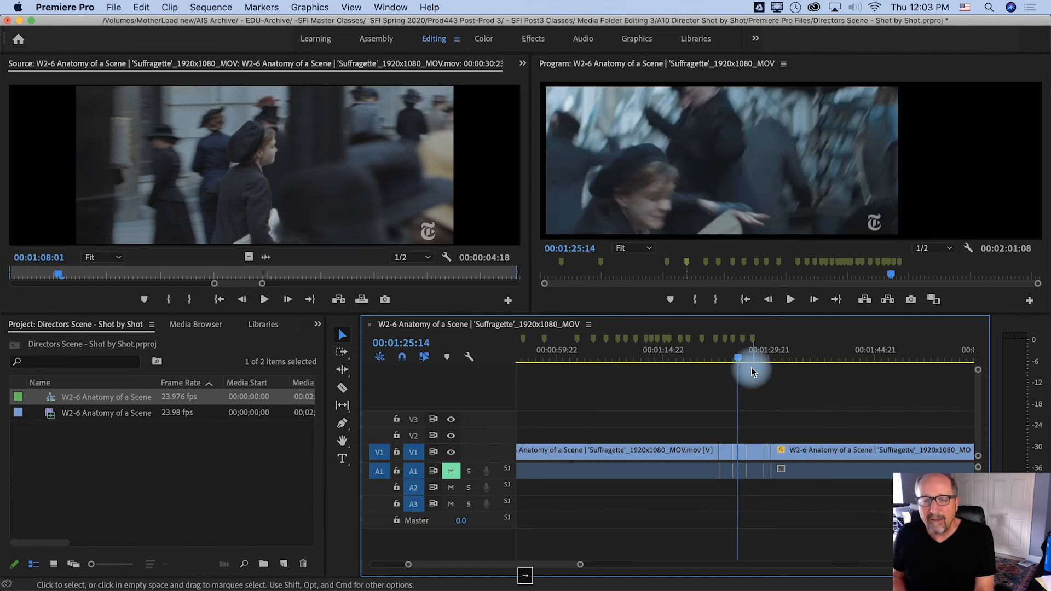
key("space")
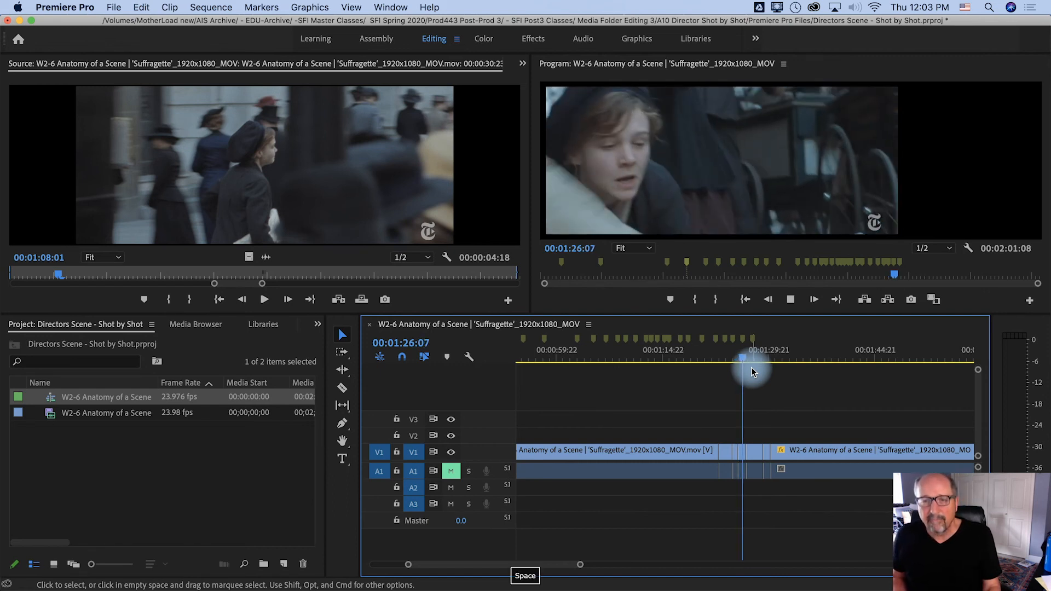
Replay from about 00:01:25:03 to 00:01:31:05, pausing on the woman's close-up and the street shots to examine each cut
scroll(751, 366, "left", 1)
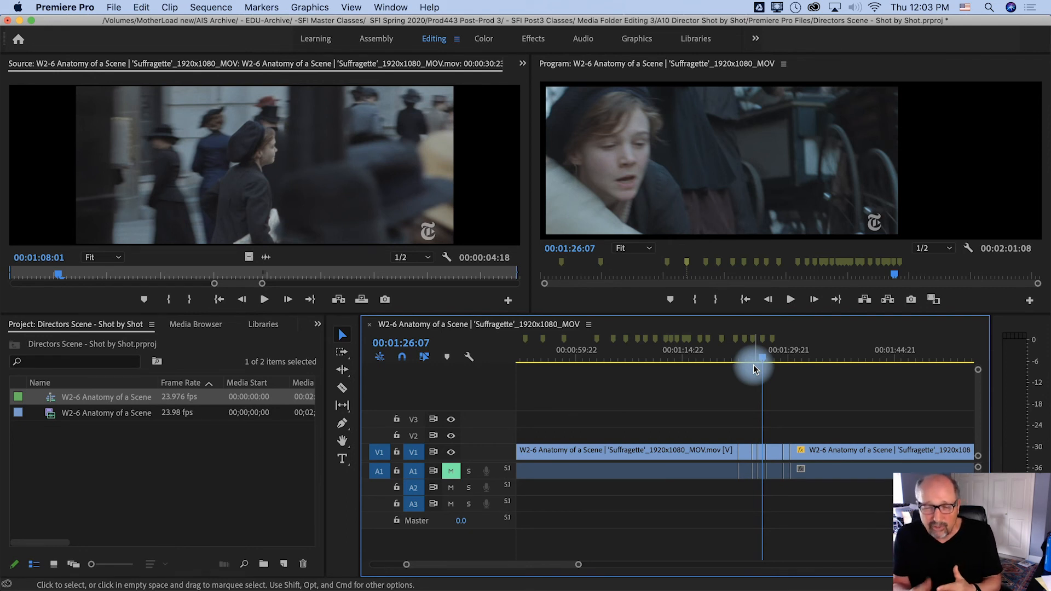
left_click(752, 362)
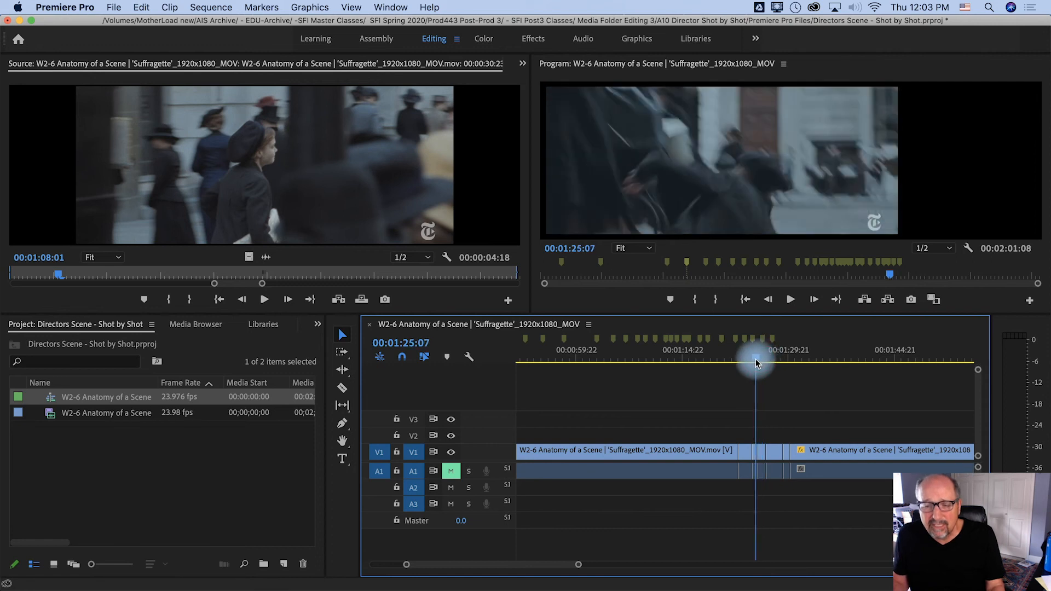
key("space")
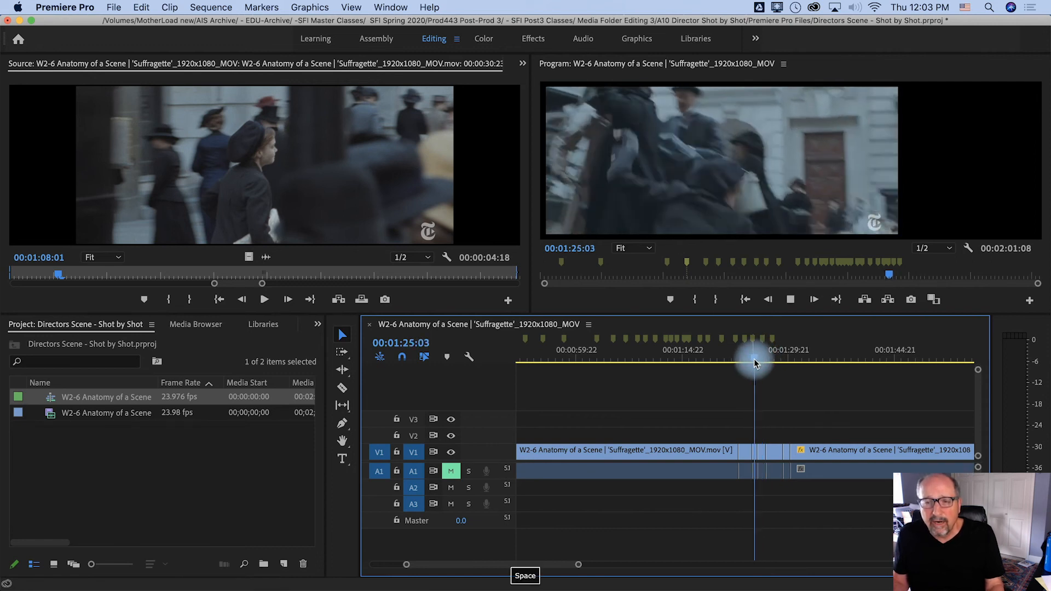
key("space")
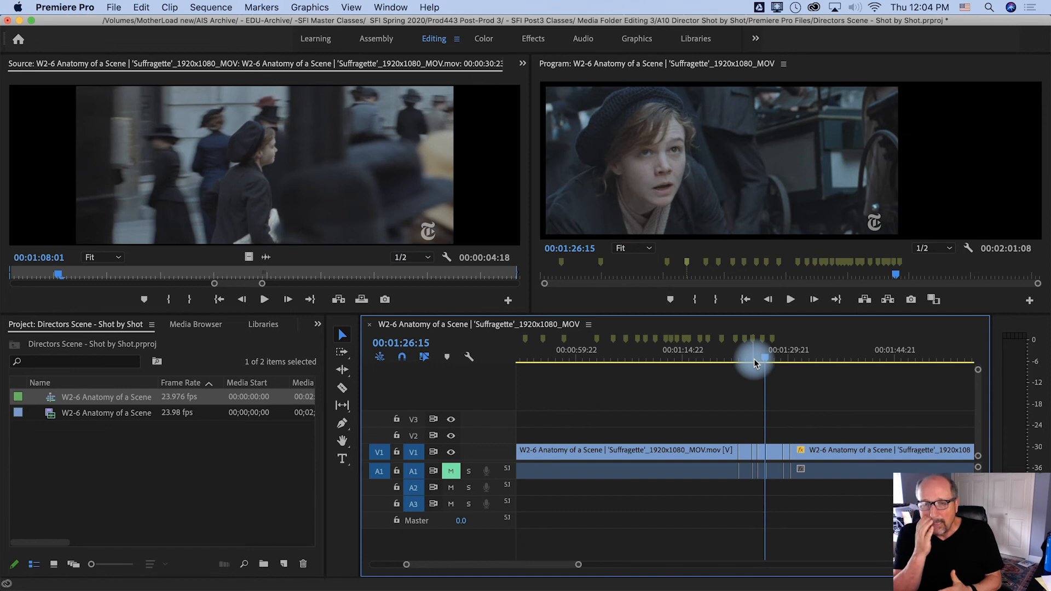
key("space")
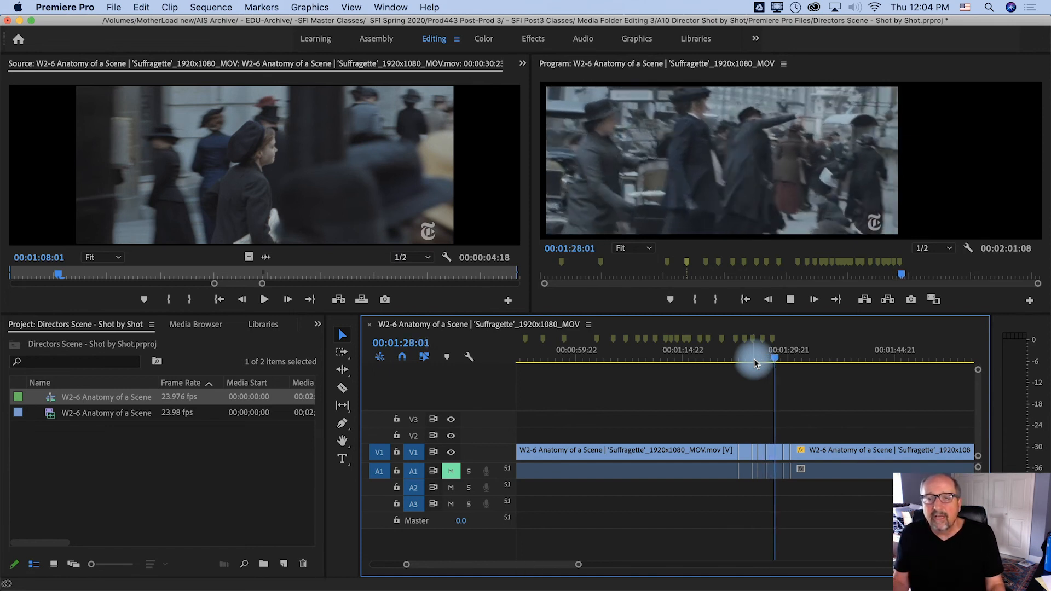
key("space")
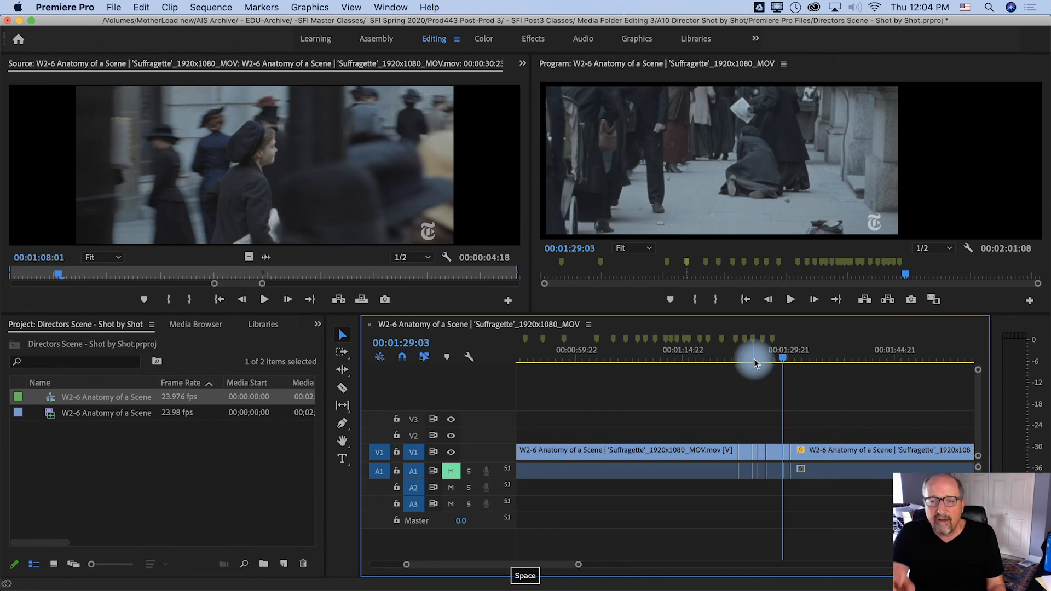
key("space")
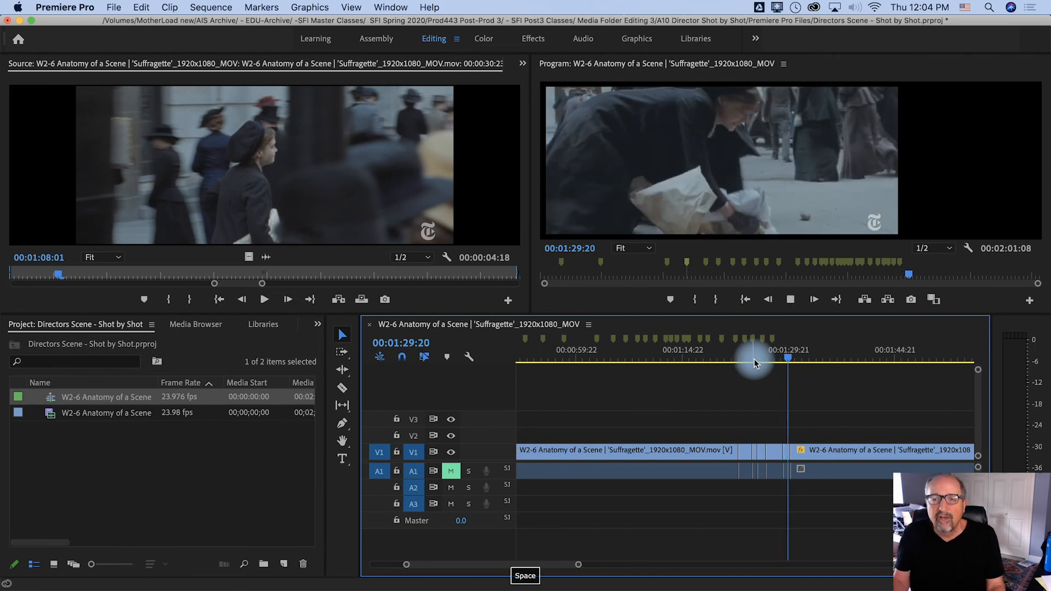
key("space")
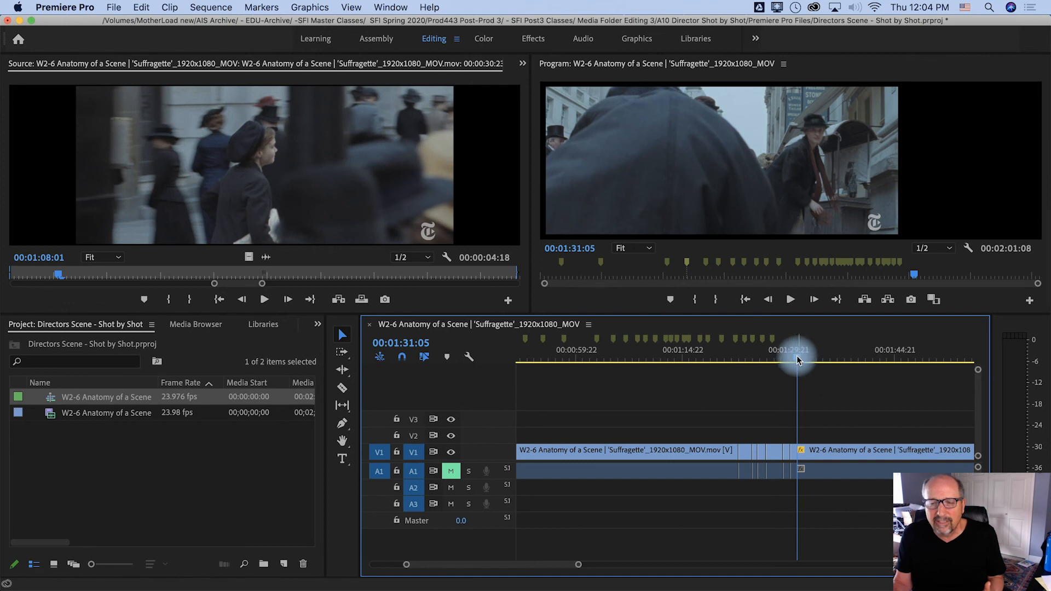
Replay the cut from the struggle to the fallen woman's close-up, pausing at 00:01:25:14 to compare the two shots
left_click(771, 360)
left_click(750, 360)
key("space")
key("space")
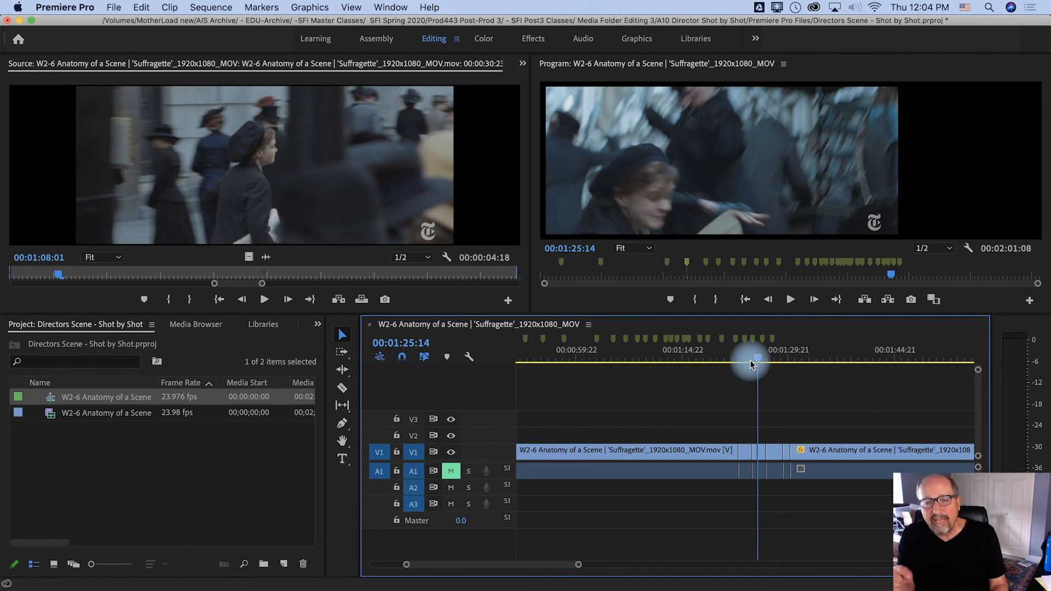
key("space")
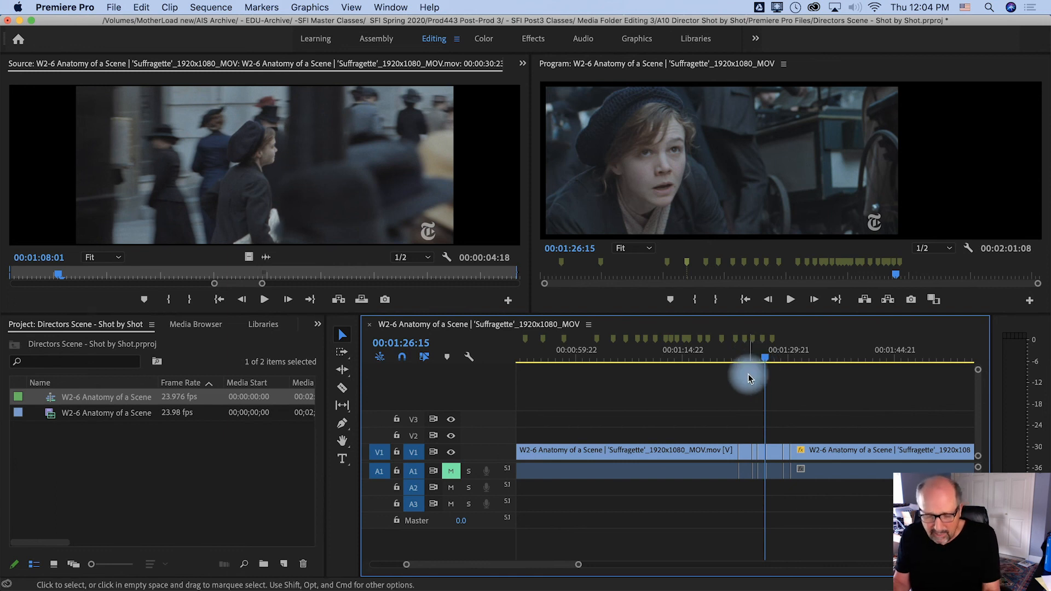
Return to the start of the sequence, go to the second shot at 00:00:05:05, and play it with pauses to examine its camera movement
key("Home")
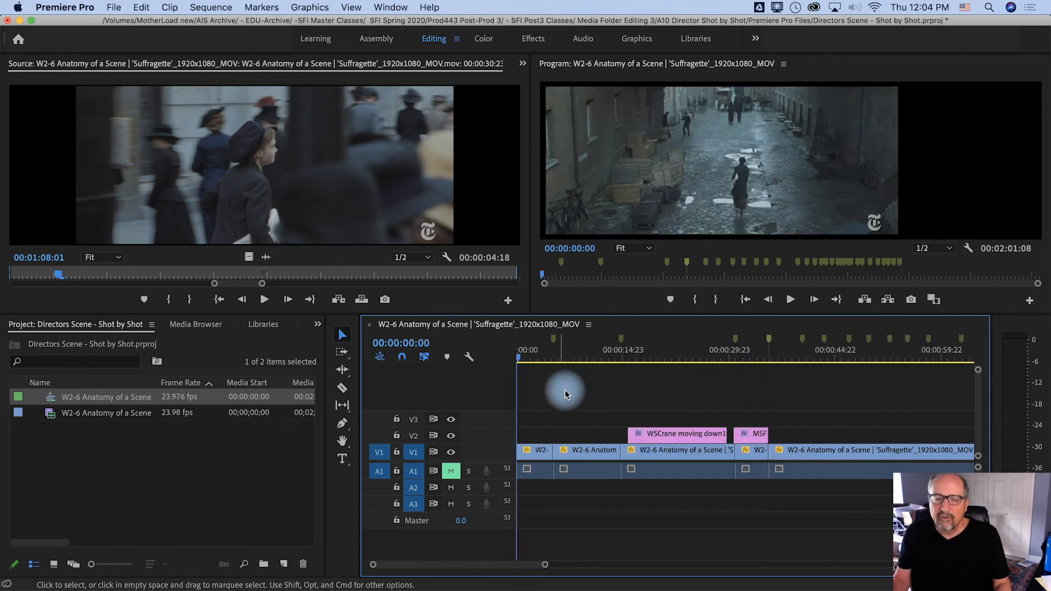
left_click(523, 361)
left_click_drag(525, 361, 557, 363)
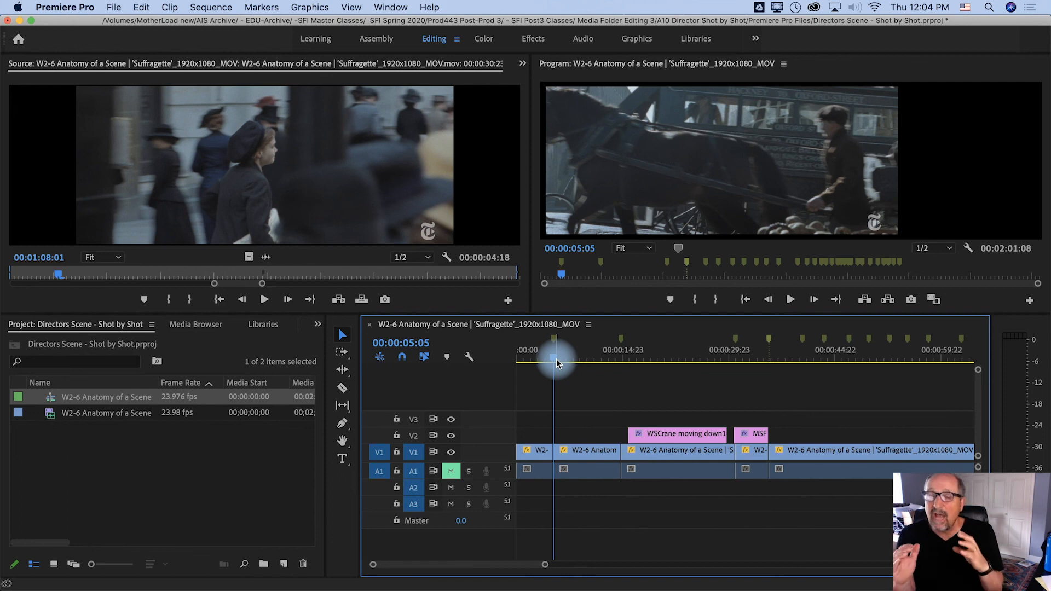
key("space")
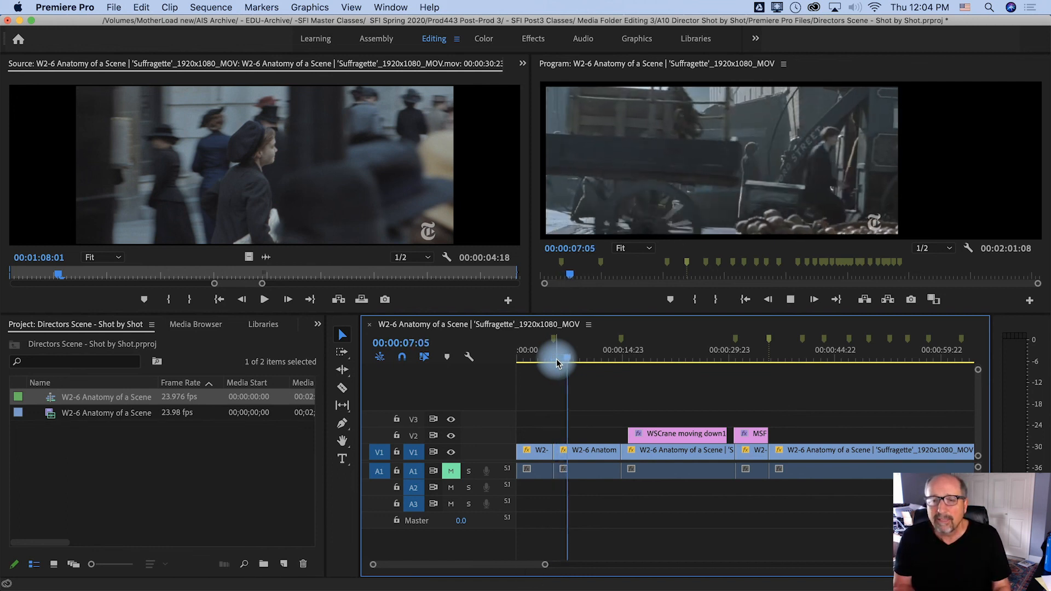
key("space")
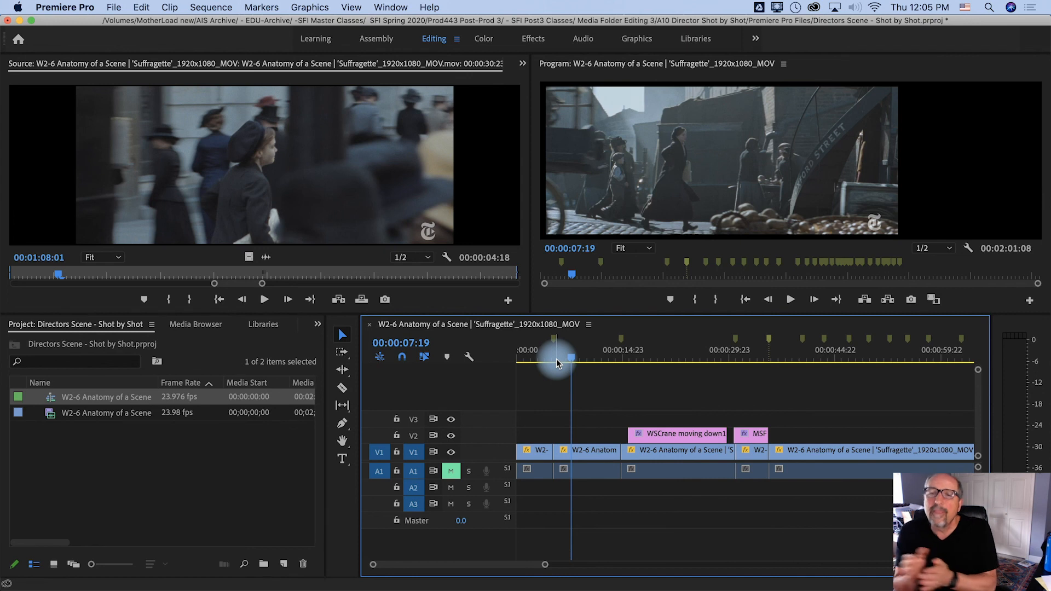
key("space")
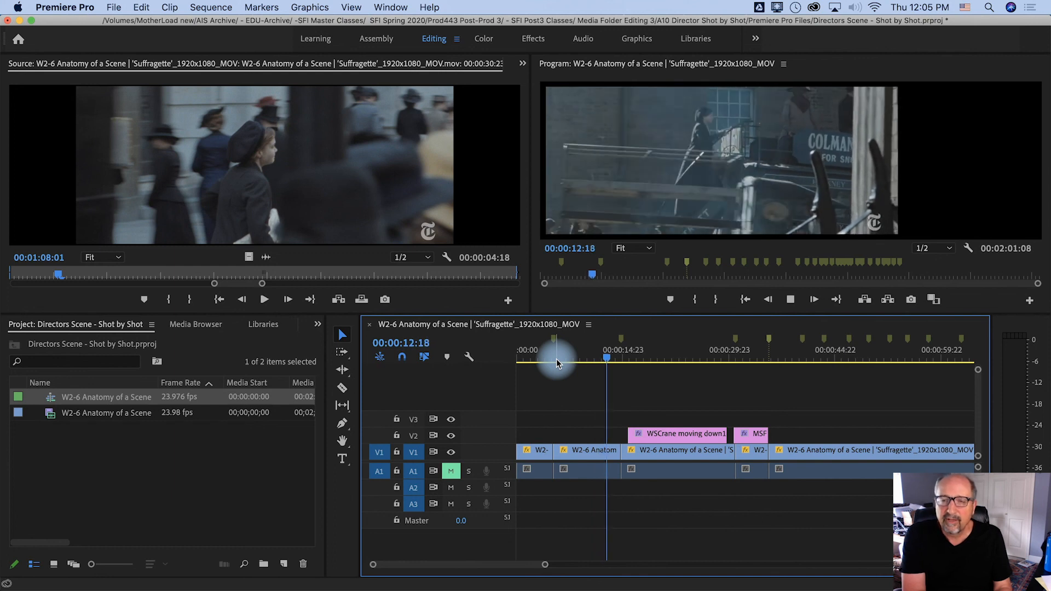
key("space")
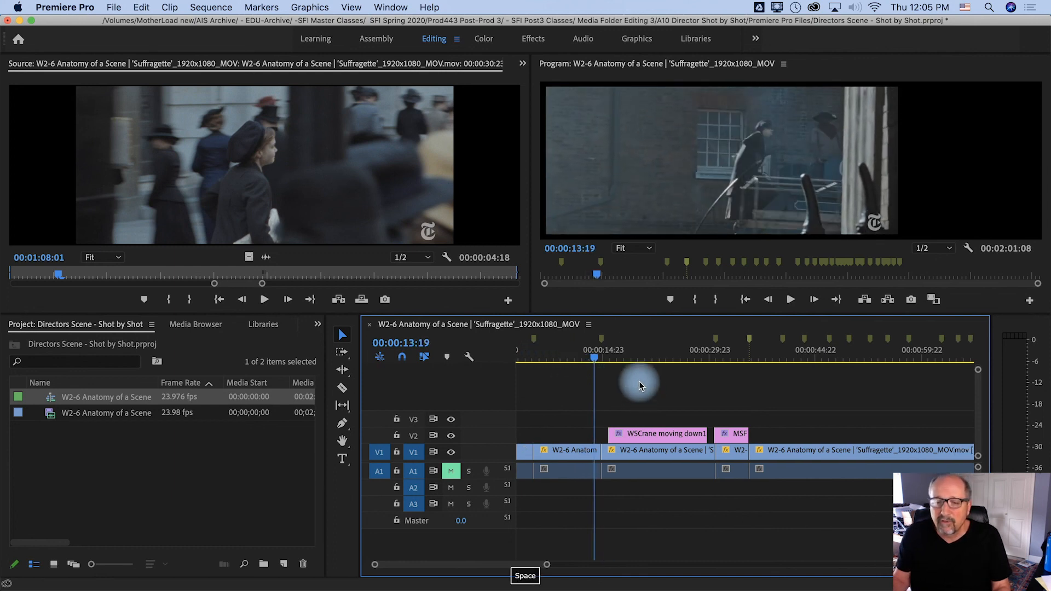
Scrub through the crane shot and on into the "MS" pan shot, comparing each text description with its picture
left_click(603, 362)
left_click_drag(603, 362, 608, 362)
left_click_drag(617, 363, 702, 377)
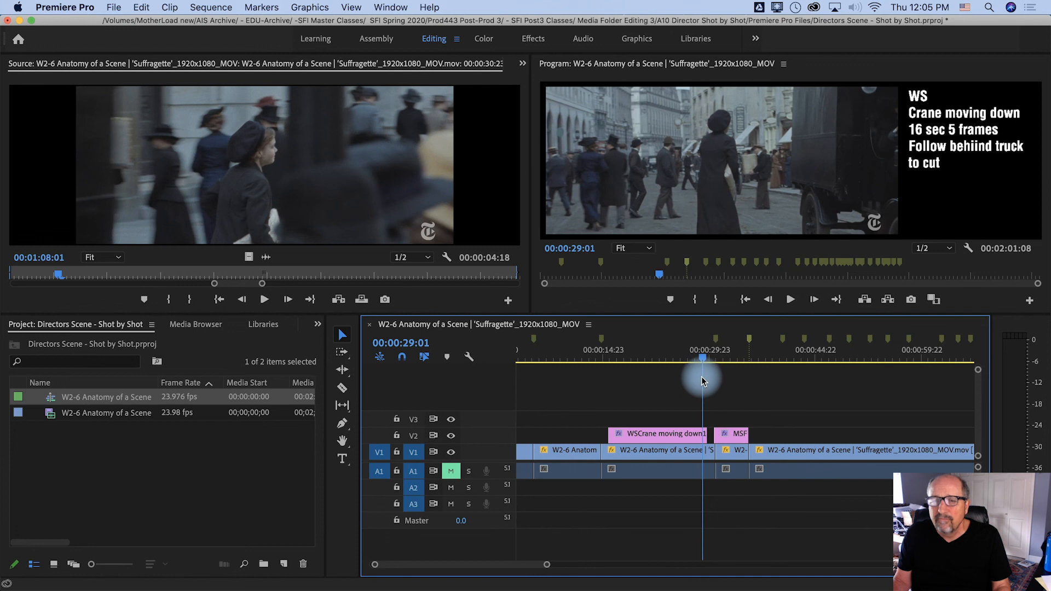
left_click_drag(701, 377, 716, 382)
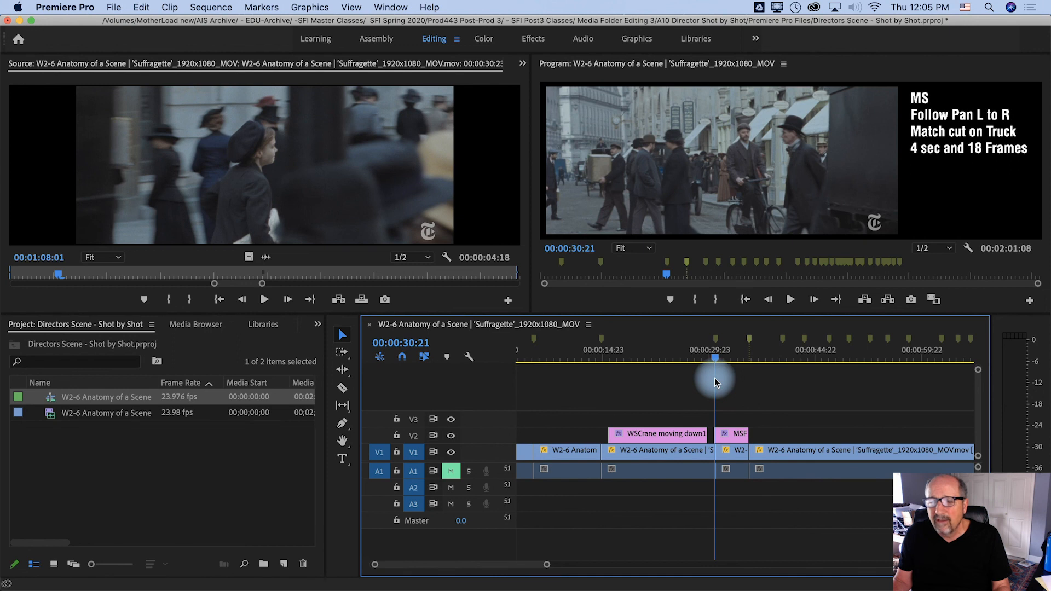
key("space")
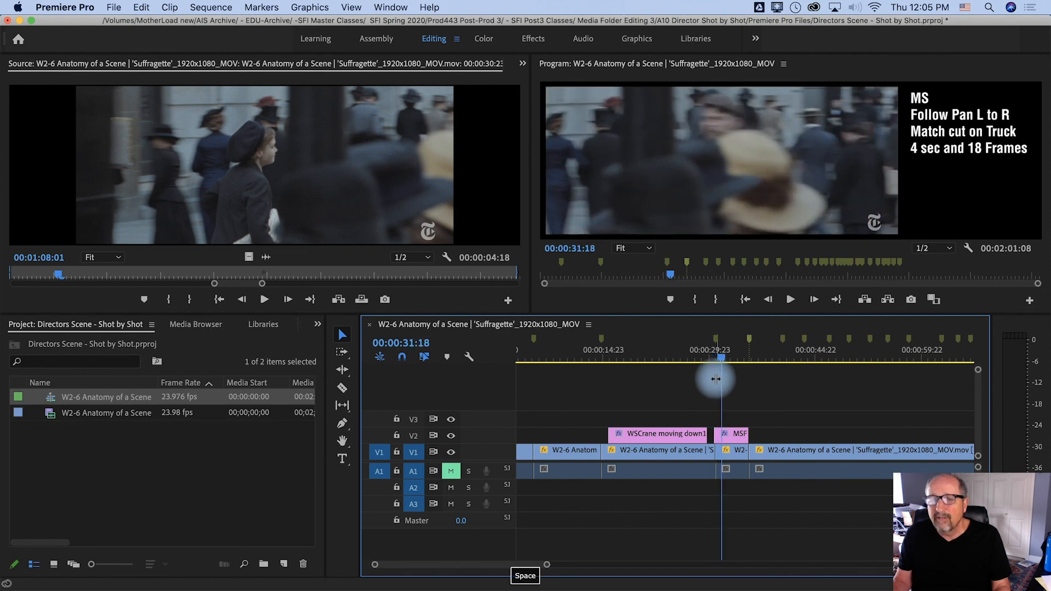
mouse_move(721, 360)
left_mouse_down()
mouse_move(703, 364)
mouse_move(724, 364)
left_mouse_up()
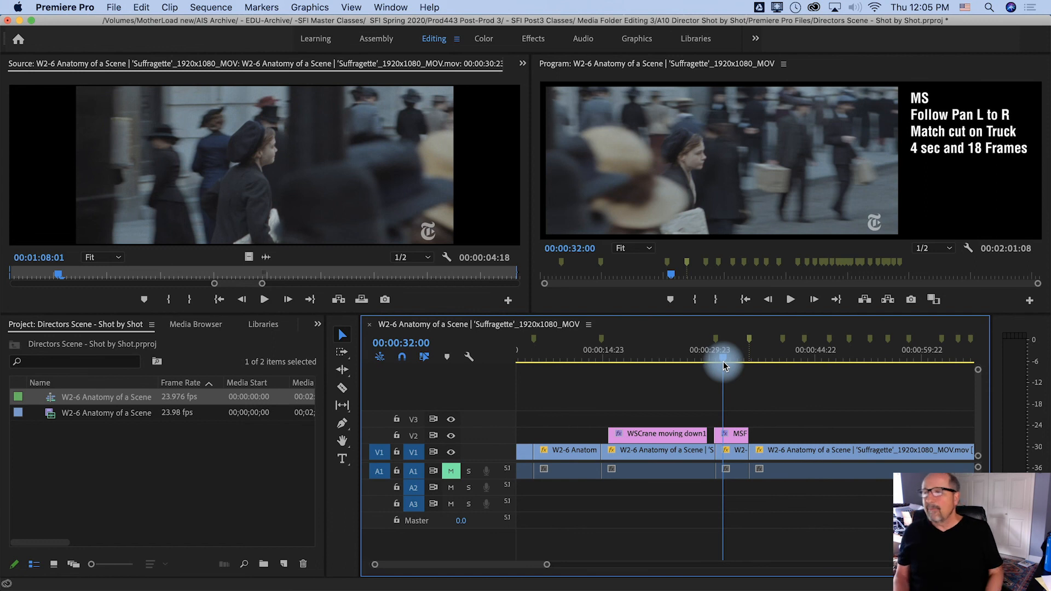